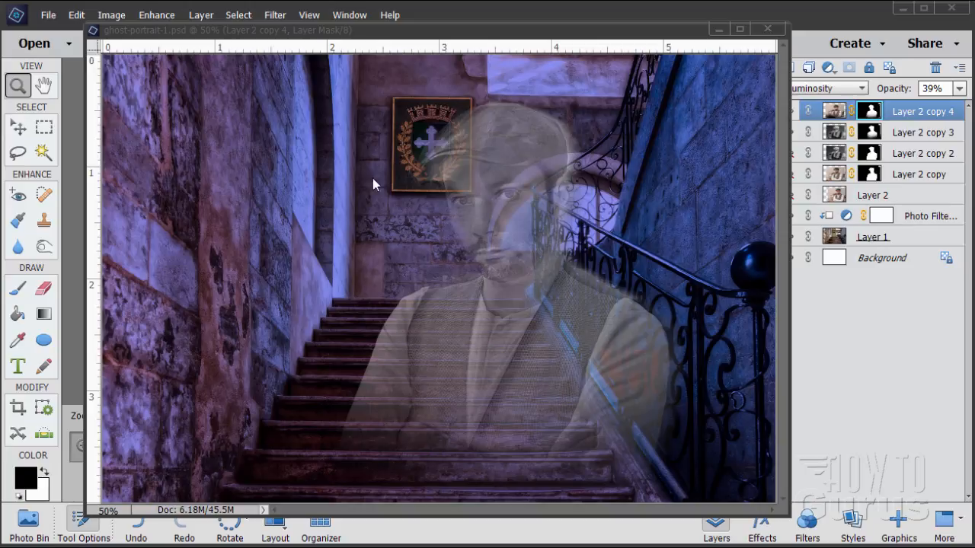
Close the finished ghost-portrait-1.psd and arrange the stairs and man photos in overlapping floating windows
click(767, 29)
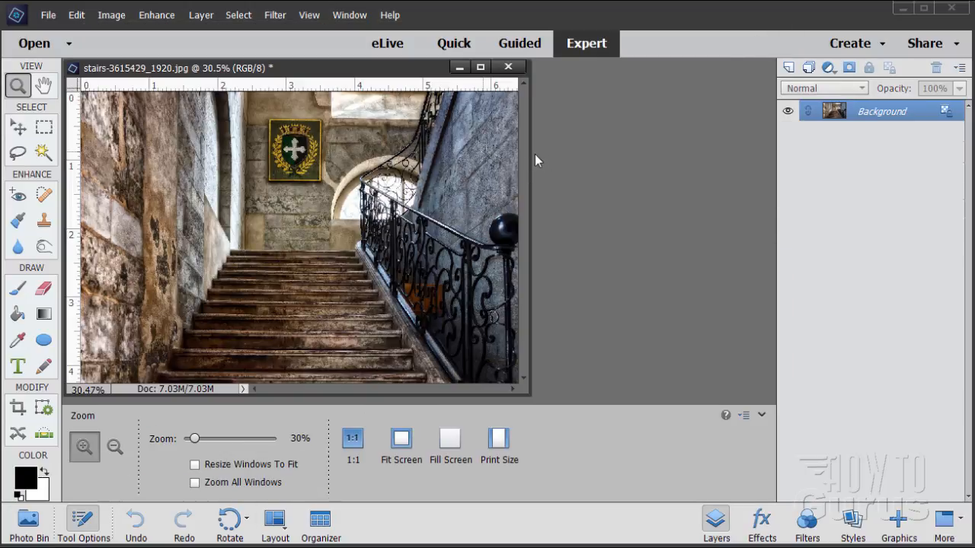
mouse_move(285, 72)
mouse_down()
mouse_move(319, 85)
mouse_move(297, 84)
mouse_up()
click(28, 519)
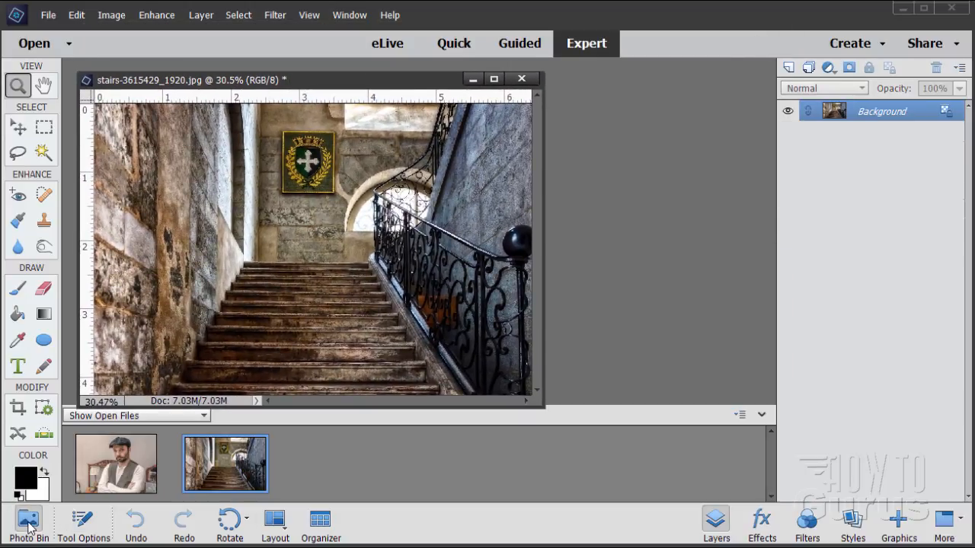
click(156, 443)
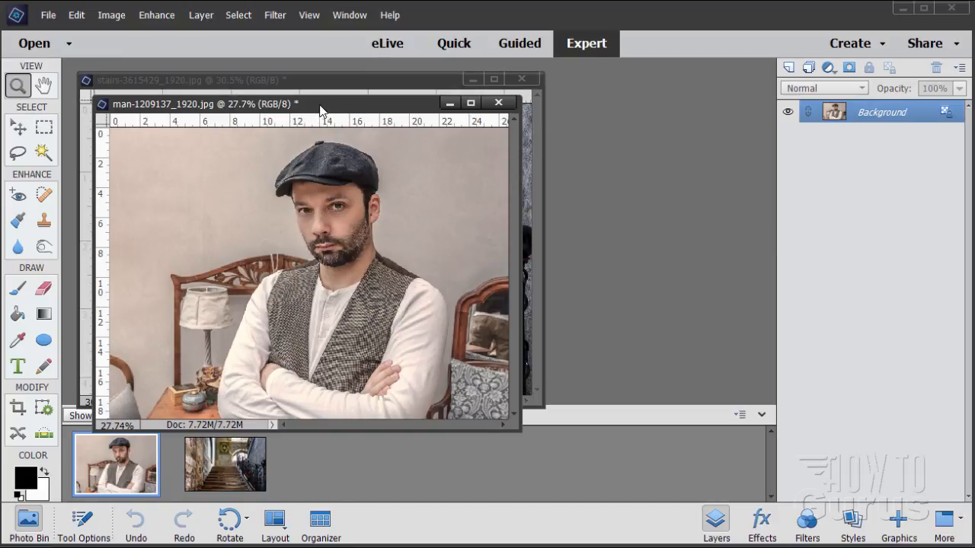
drag(322, 108, 621, 162)
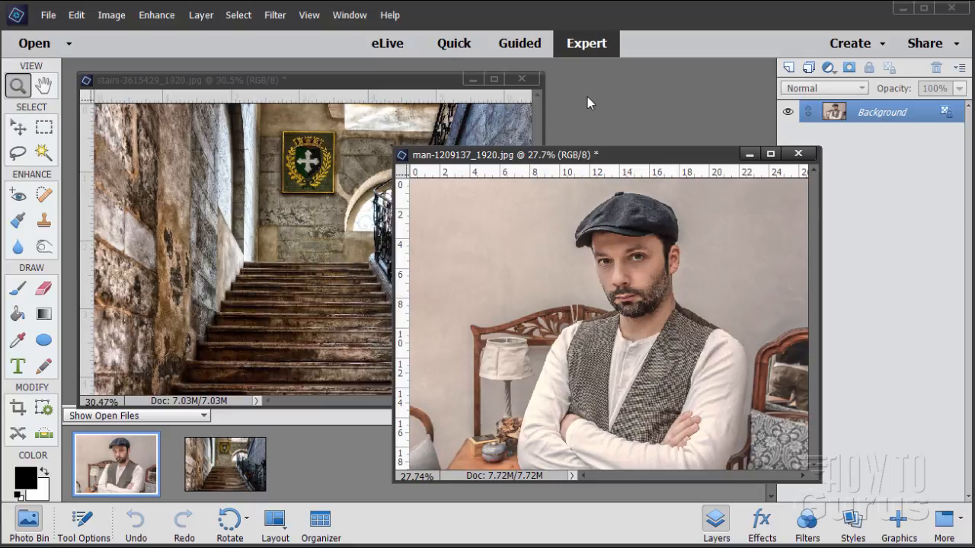
Create a blank 6 x 4 inch document at 300 resolution in RGB Color with a white background
click(46, 16)
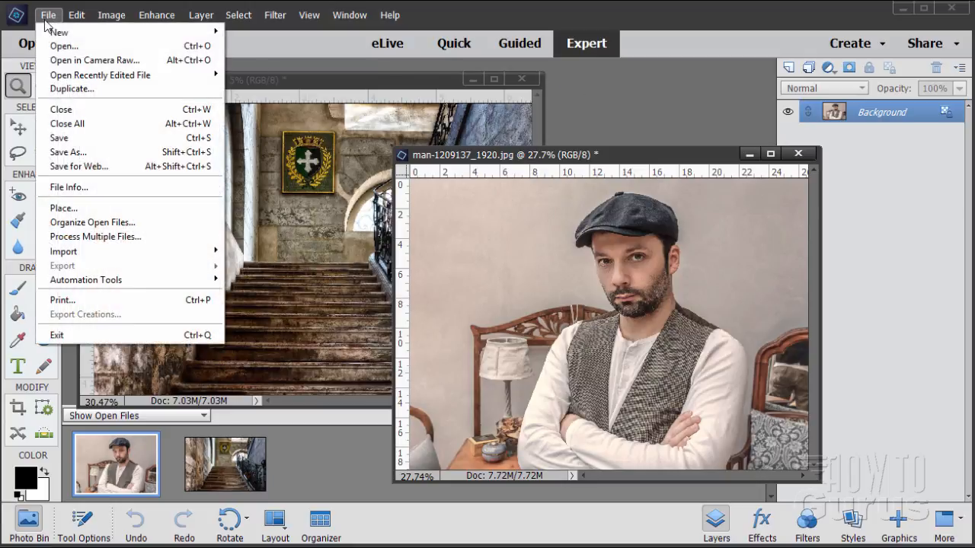
mouse_move(51, 32)
click(272, 33)
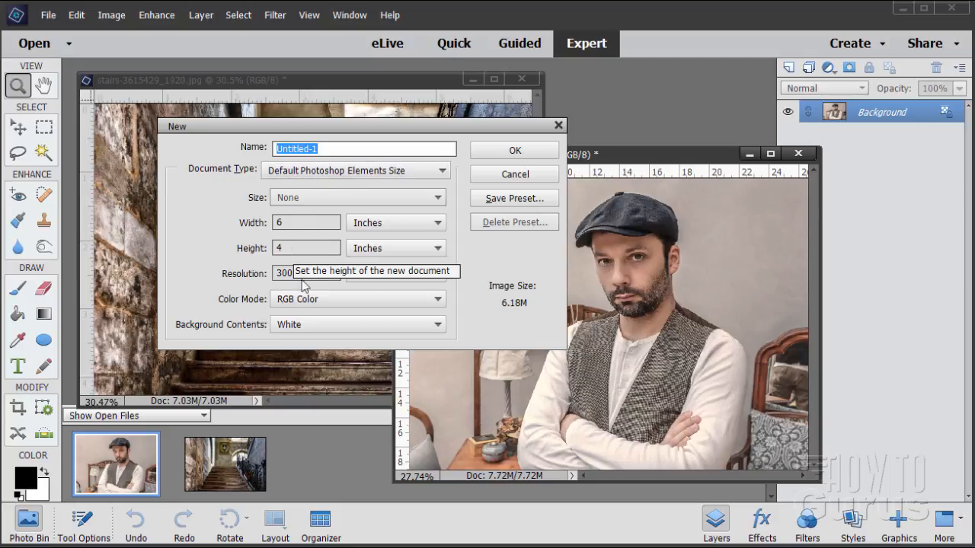
click(491, 155)
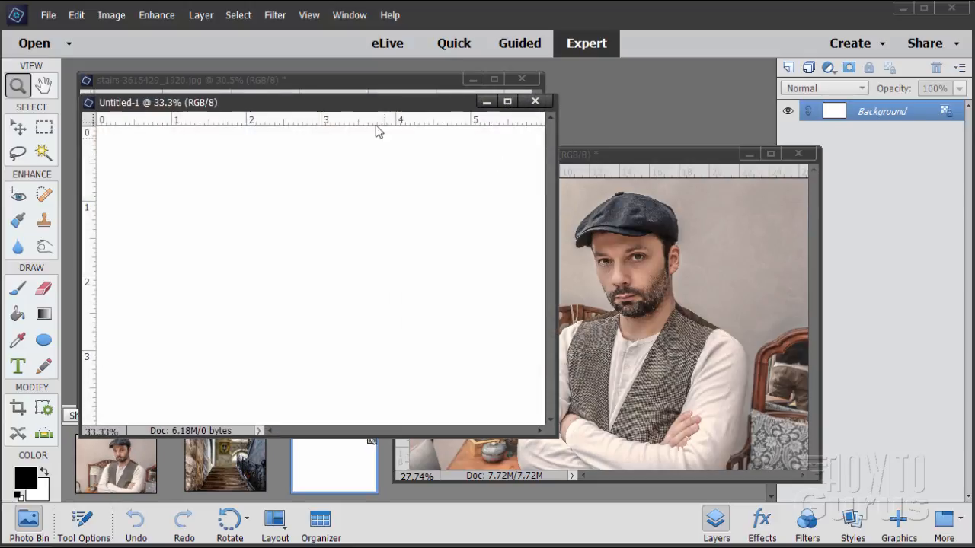
drag(363, 105, 424, 135)
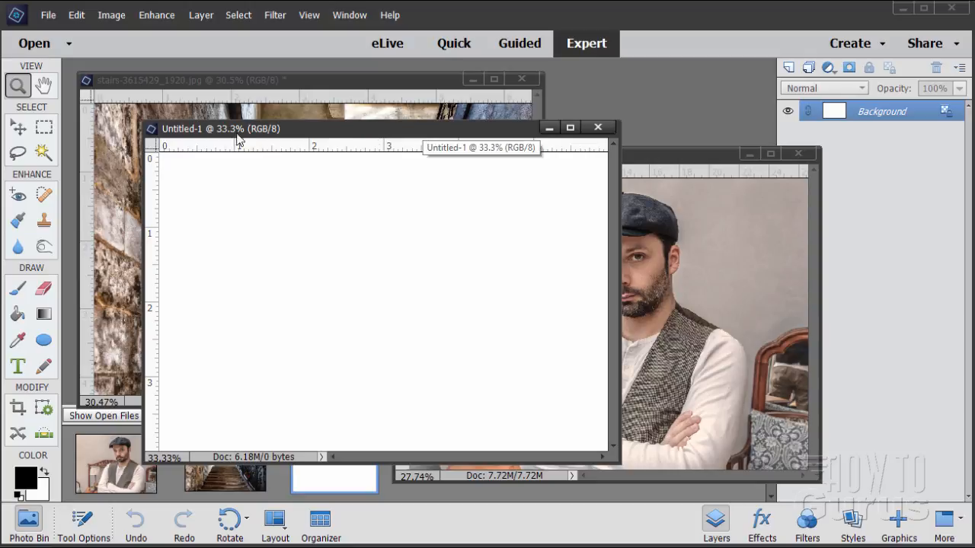
Check the floating document and window docking options in the General preferences
click(77, 15)
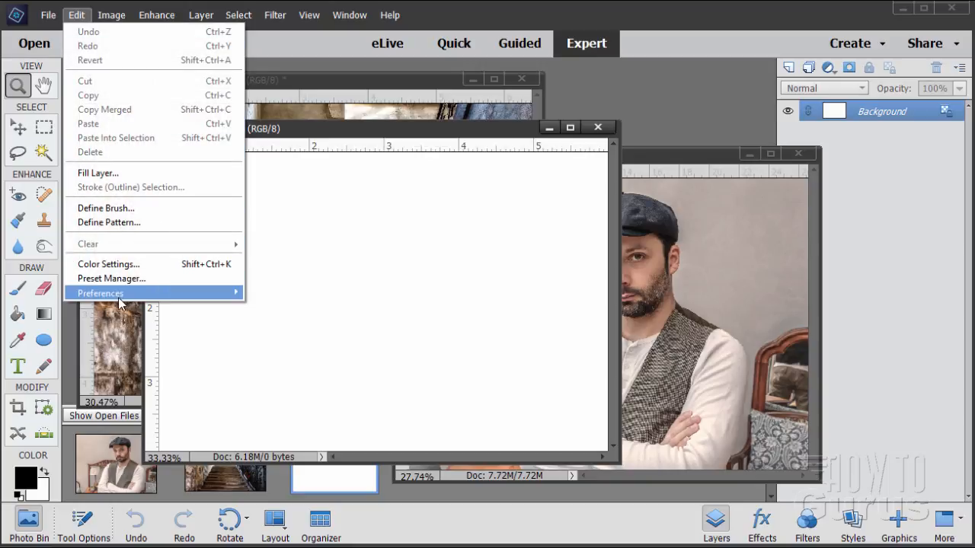
mouse_move(119, 304)
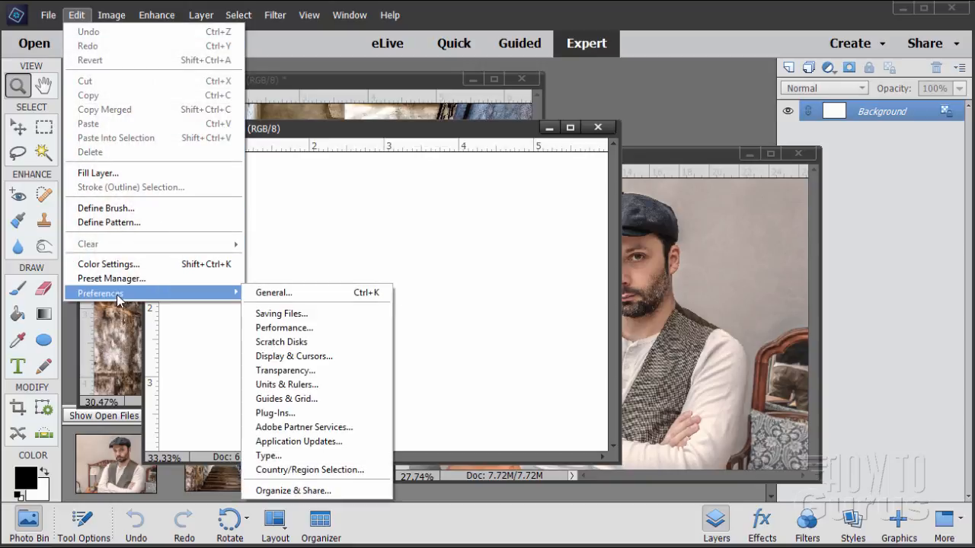
click(271, 293)
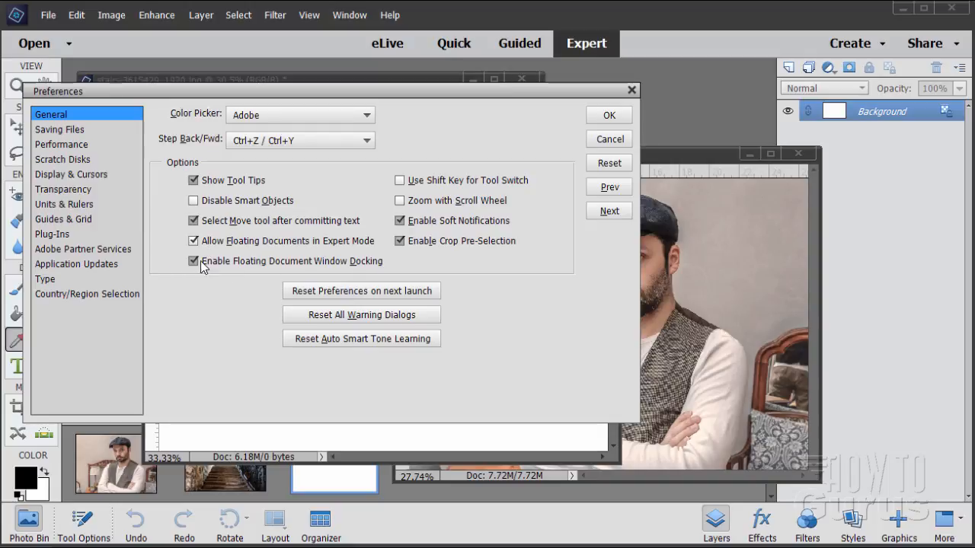
click(608, 115)
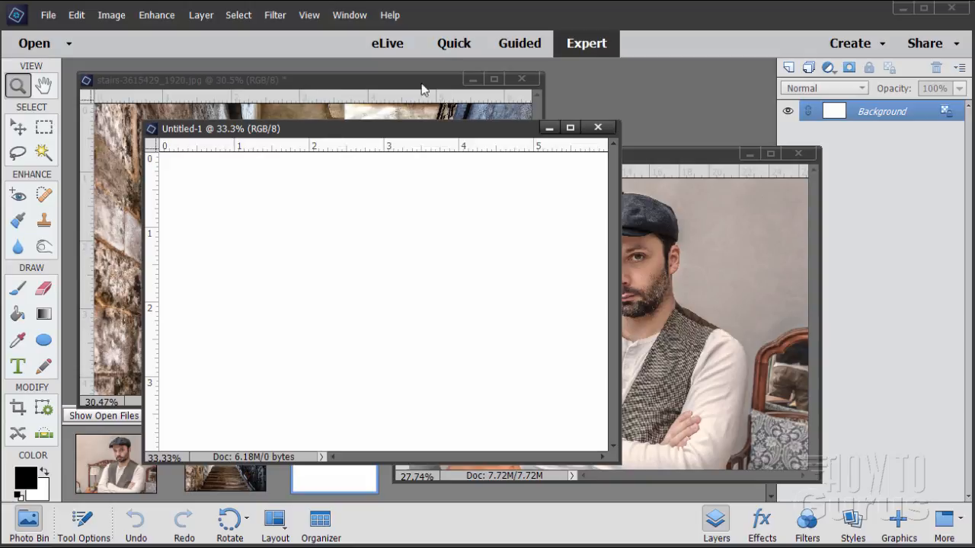
Dock the blank document as a tab and move the man photo's window out of its way
drag(392, 134, 559, 67)
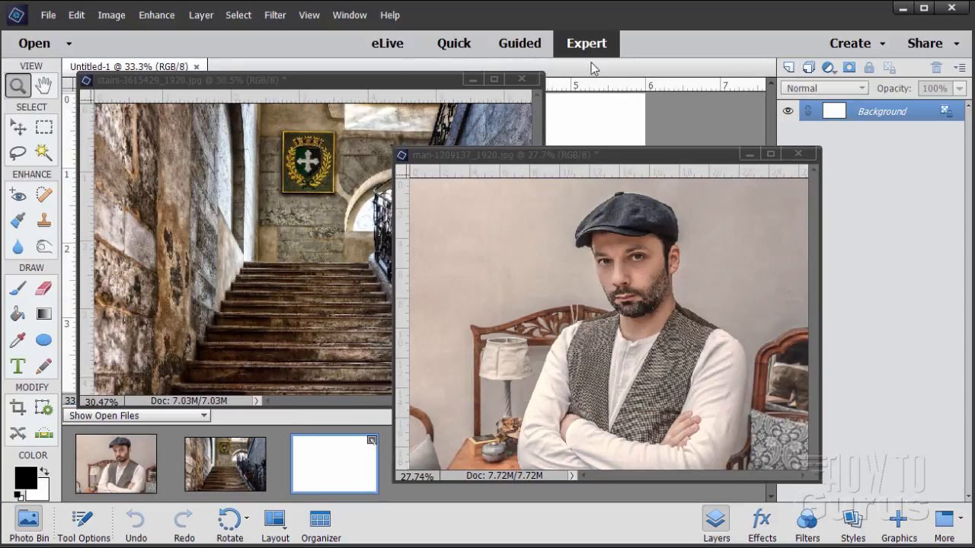
mouse_move(272, 85)
mouse_down()
mouse_move(262, 116)
mouse_move(307, 104)
mouse_move(286, 64)
mouse_move(281, 90)
mouse_up()
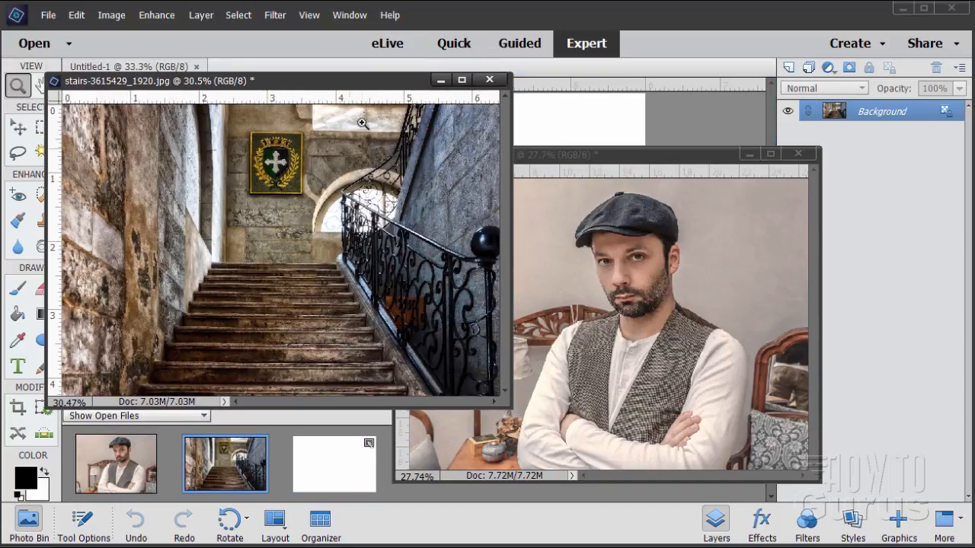
click(605, 160)
drag(605, 162, 651, 168)
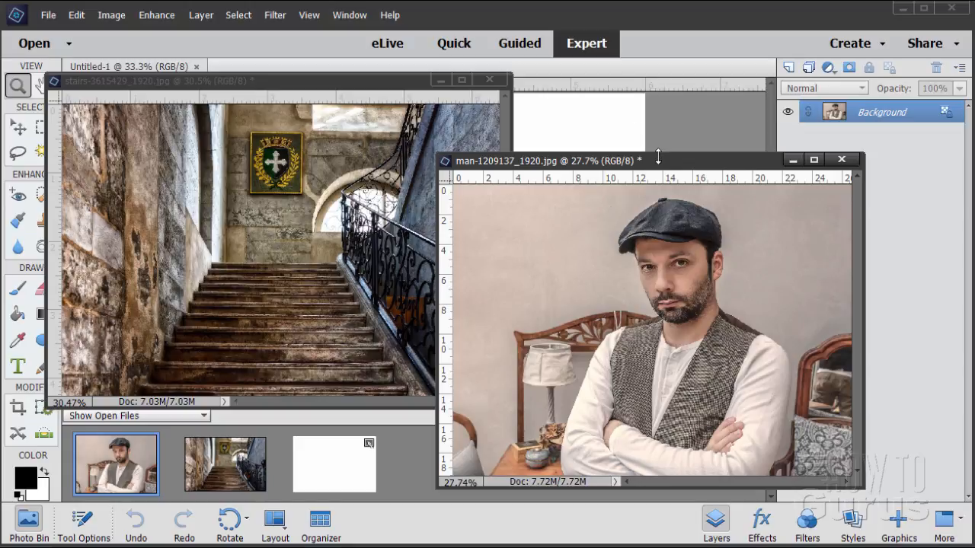
drag(661, 176, 783, 410)
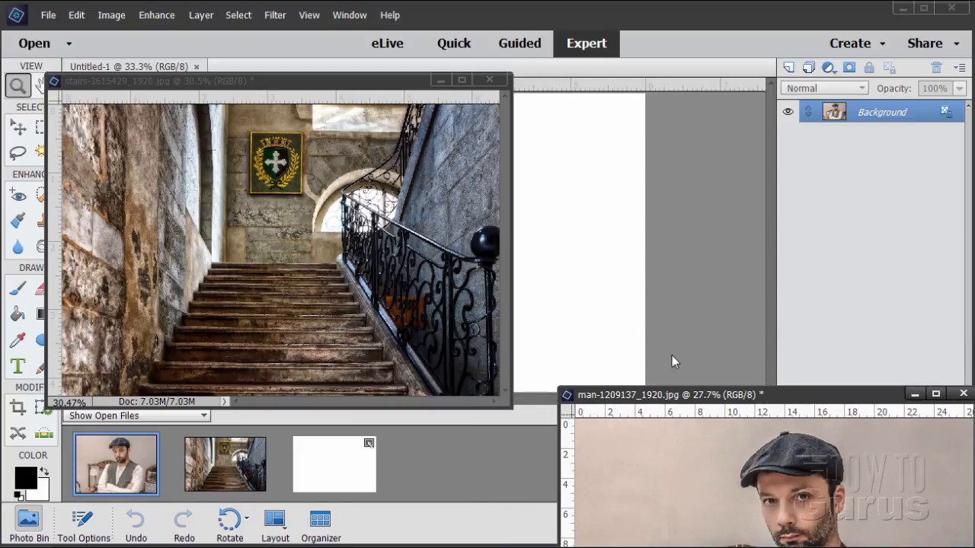
Copy the stairs photo's Background layer into the blank document and close the stairs photo
click(258, 97)
drag(301, 85, 559, 196)
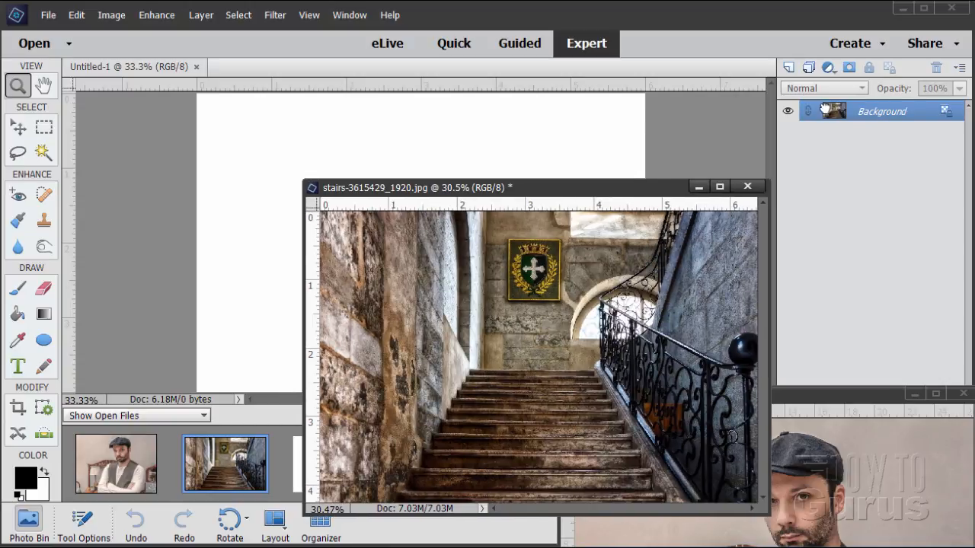
drag(825, 108, 455, 133)
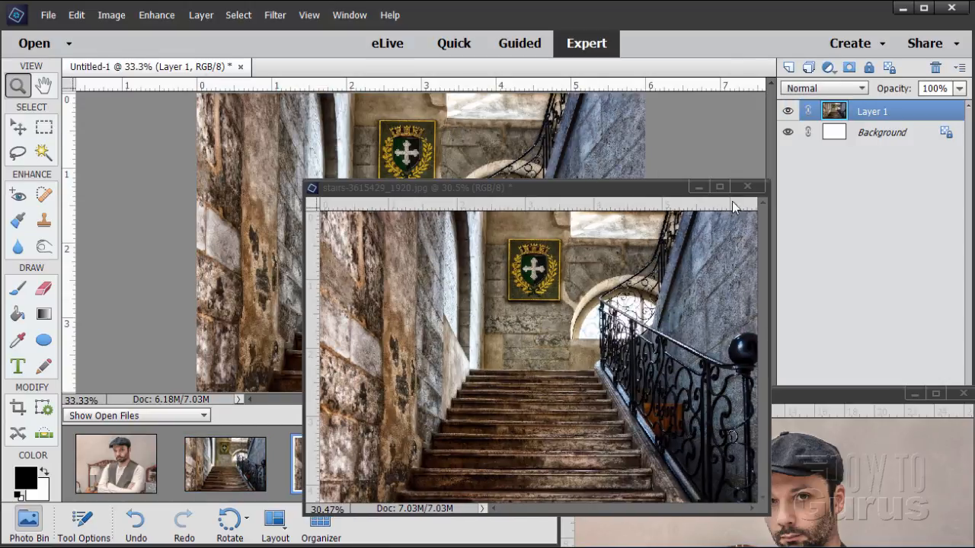
click(747, 187)
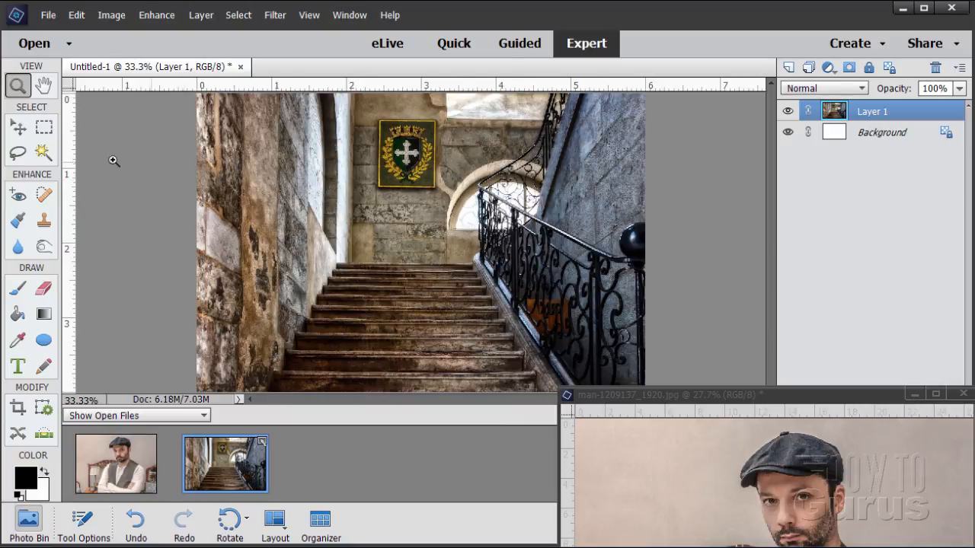
Scale the stairs layer to 94.56% with constrained proportions and position it to fill the canvas
click(19, 128)
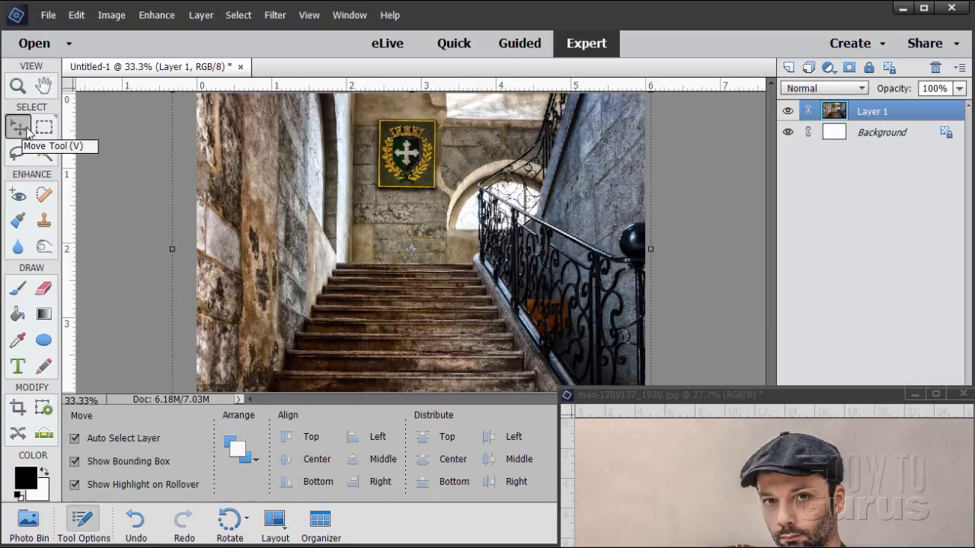
drag(300, 165, 309, 205)
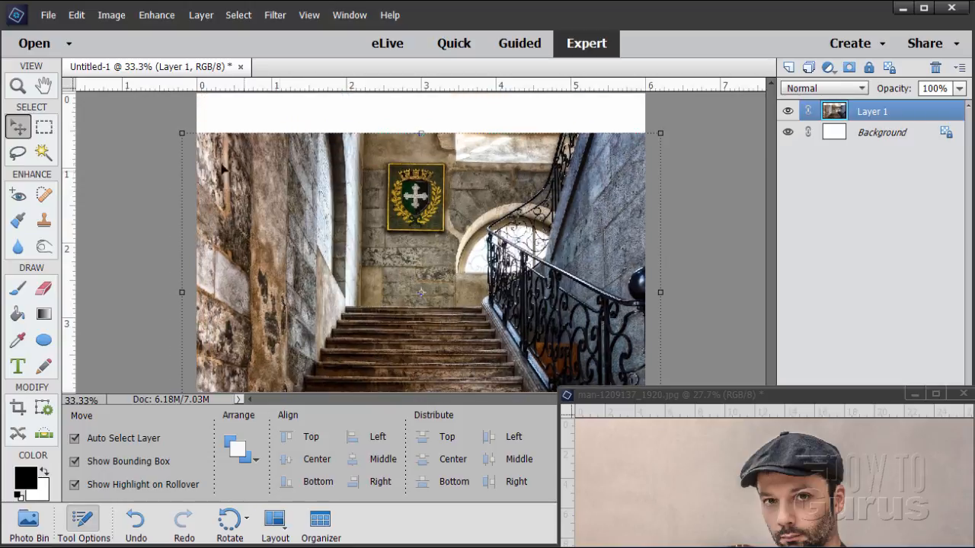
drag(183, 137, 212, 153)
drag(302, 230, 287, 219)
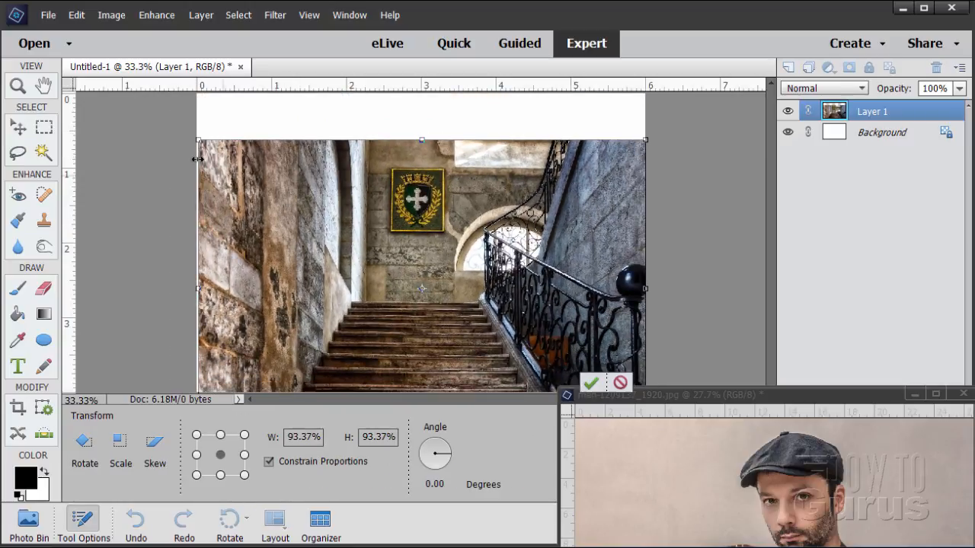
drag(197, 143, 191, 136)
drag(274, 263, 272, 222)
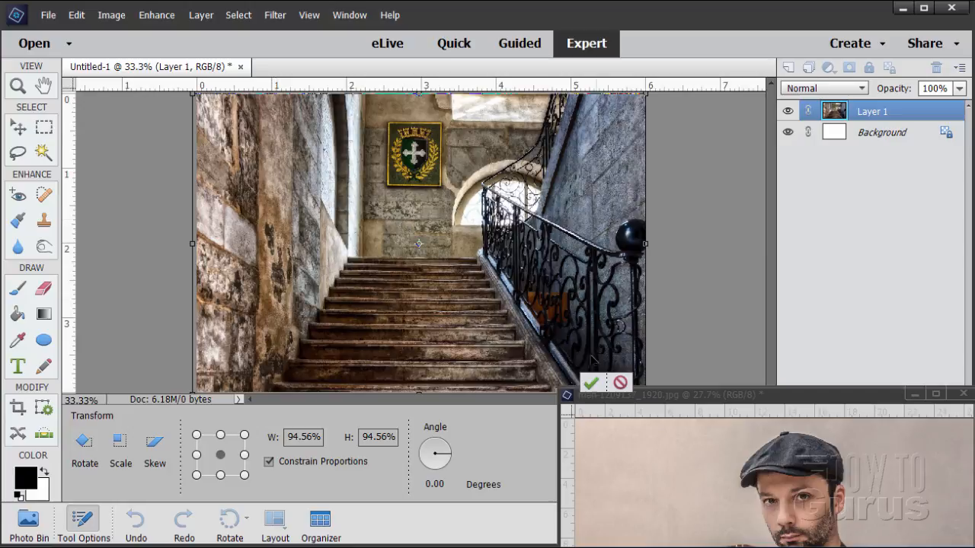
click(591, 382)
Copy the man photo's Background layer into the stairs document and close the man photo
drag(718, 396, 599, 218)
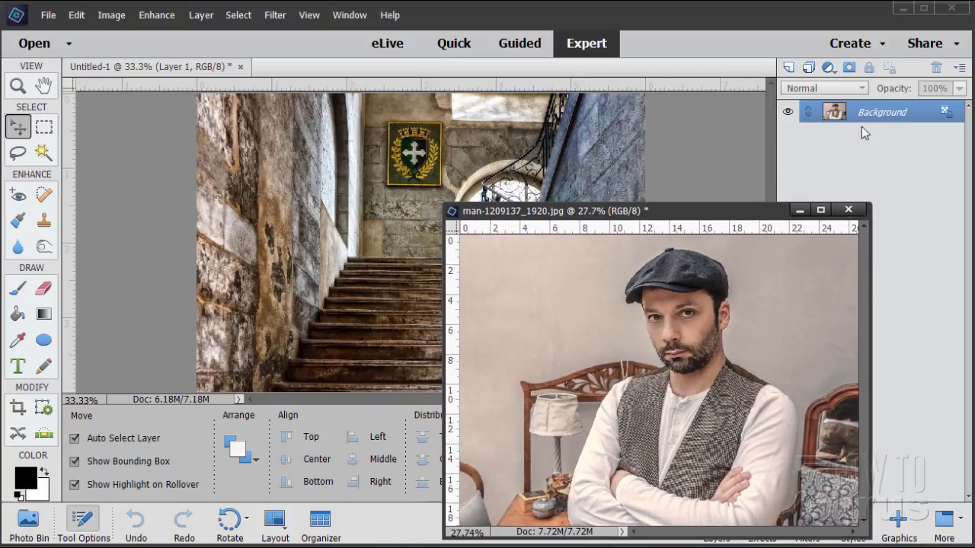
drag(841, 112, 448, 147)
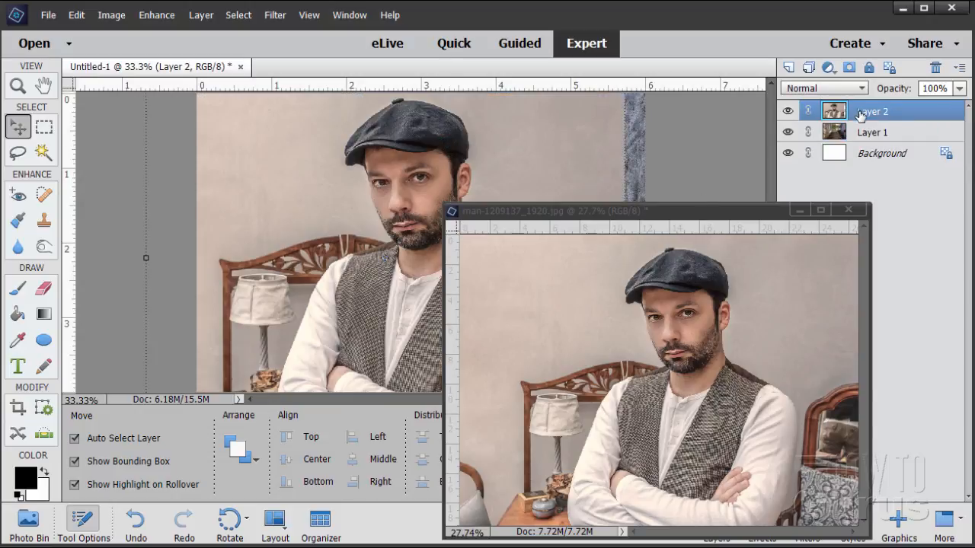
click(849, 210)
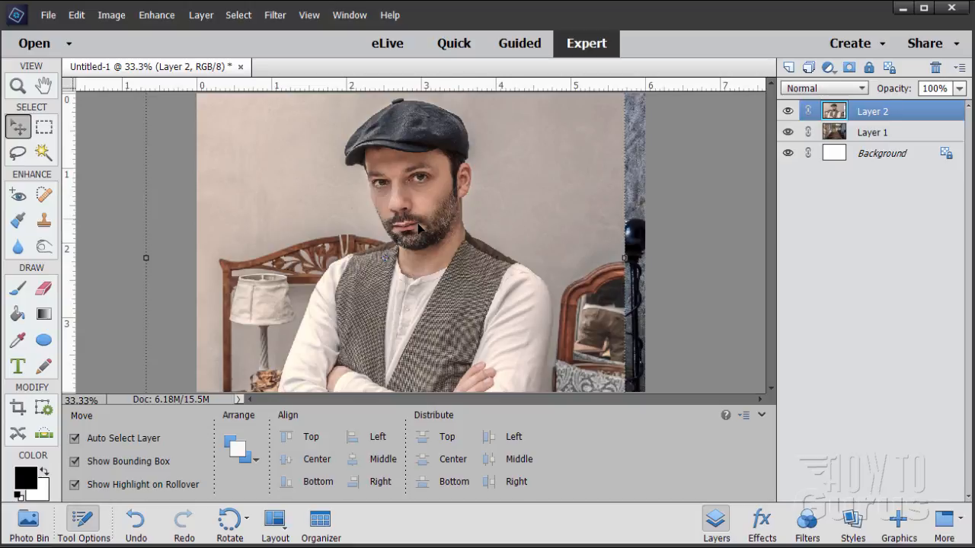
Scale the man layer down proportionally and place it over the staircase, with its lower edge at the canvas bottom
drag(443, 192, 478, 224)
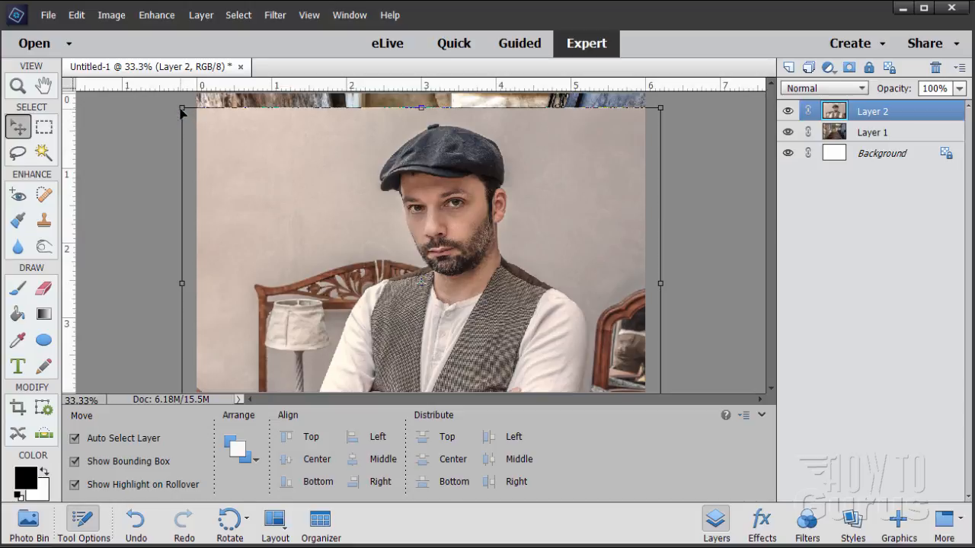
drag(185, 111, 274, 185)
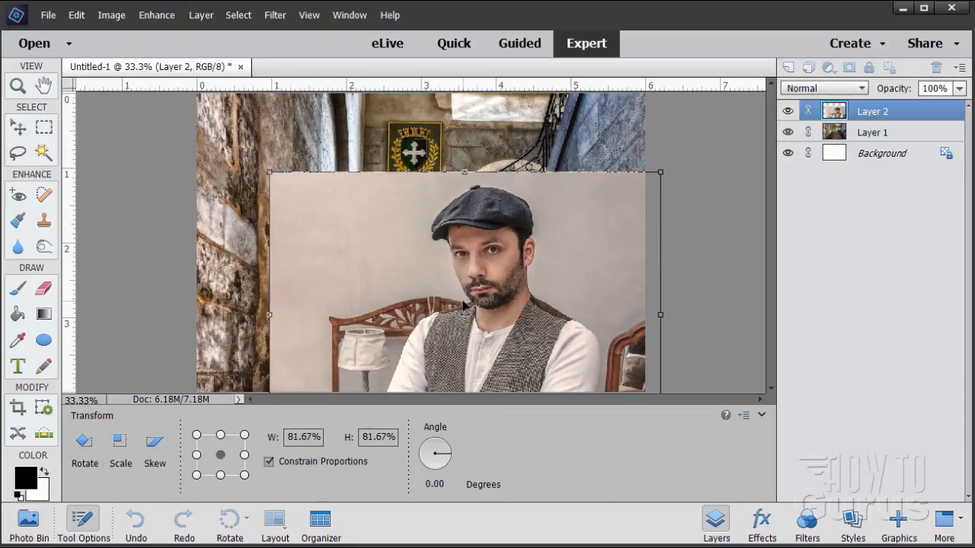
drag(466, 306, 441, 236)
mouse_move(247, 105)
mouse_down()
mouse_move(270, 123)
mouse_move(261, 116)
mouse_up()
Shift the man layer slightly left over the stairs with its opacity temporarily at 60%, and restore the opacity to 100%
click(959, 88)
drag(960, 106, 932, 107)
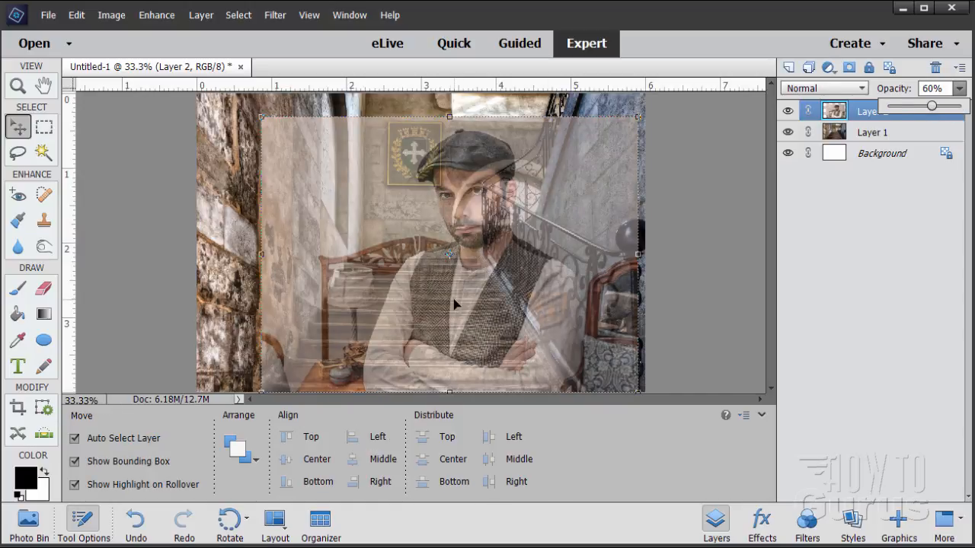
mouse_move(454, 305)
mouse_down()
mouse_move(428, 301)
mouse_move(443, 301)
mouse_up()
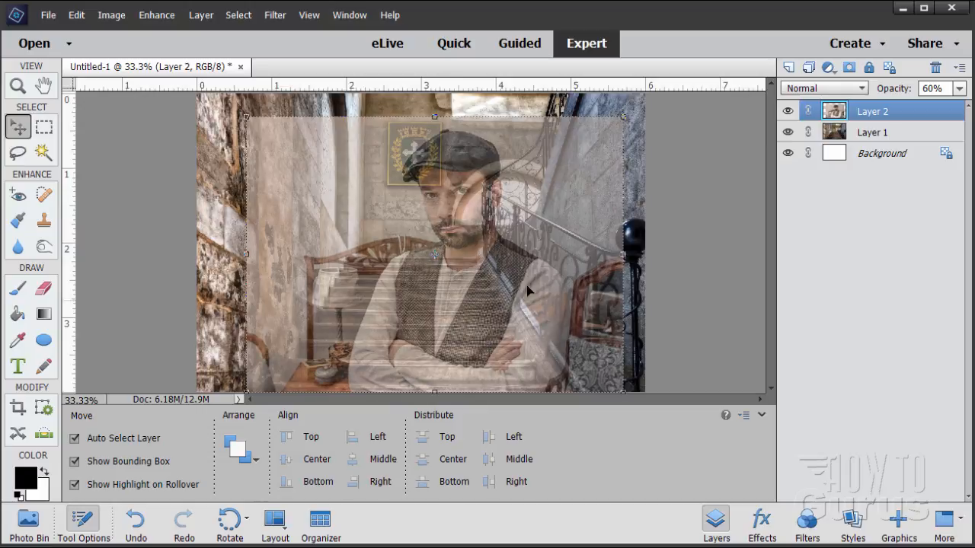
click(959, 88)
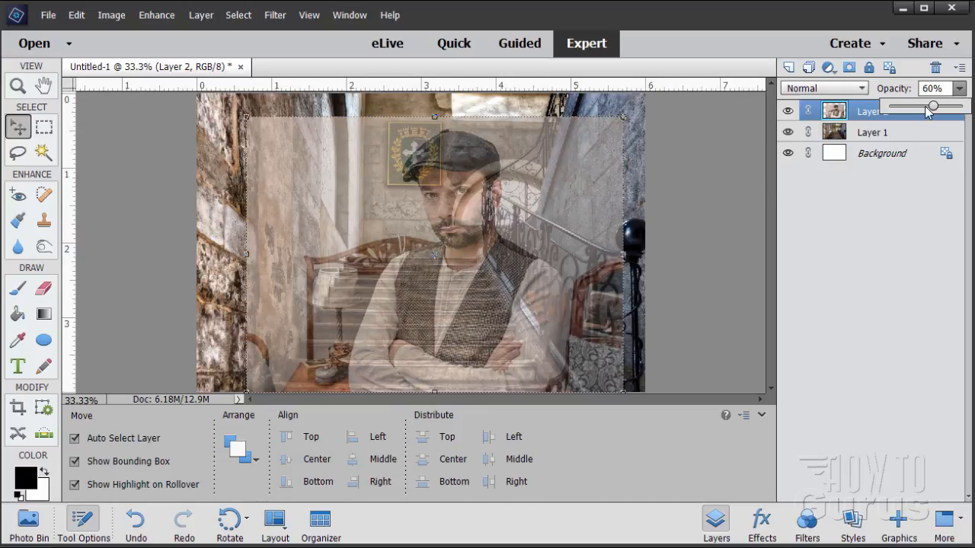
drag(928, 111, 964, 107)
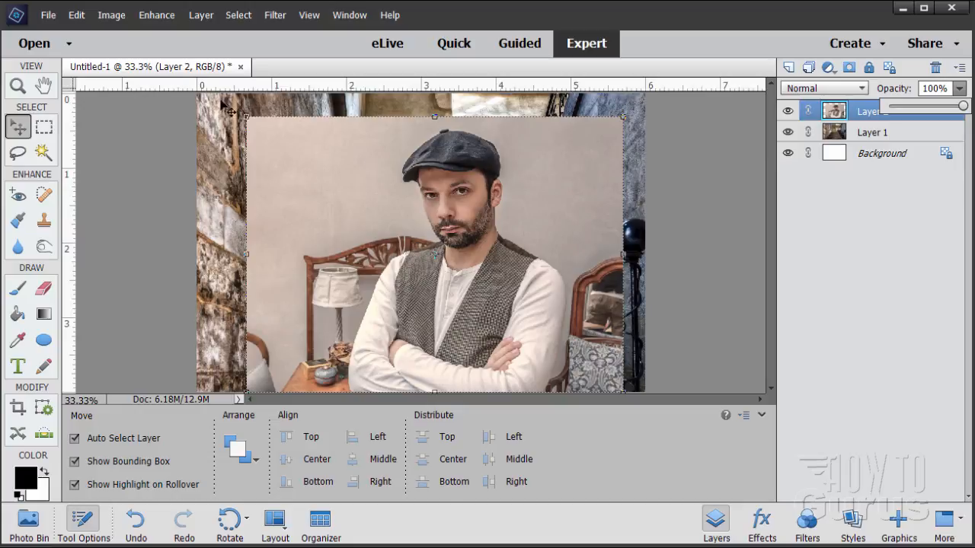
Float the composite document in its own enlarged window and zoom it to 50%
drag(195, 73, 208, 31)
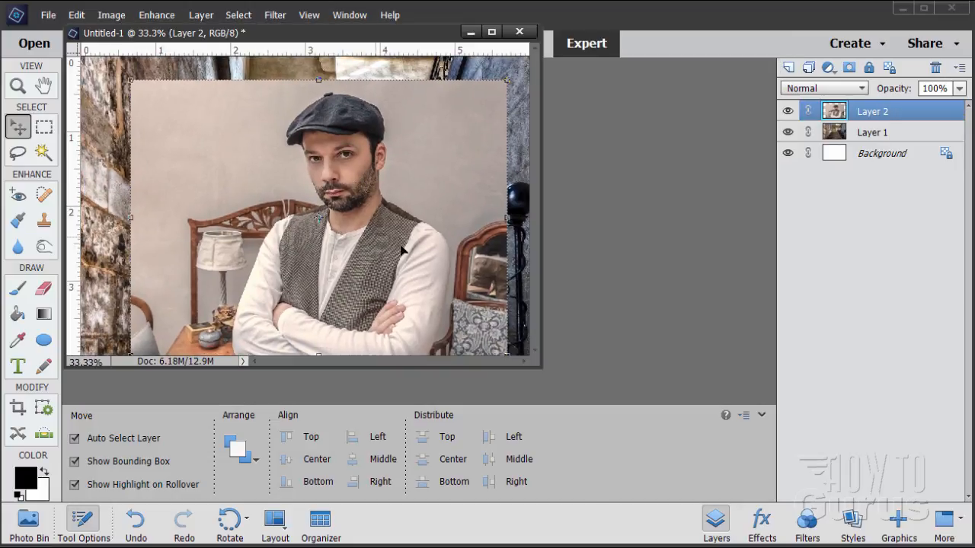
drag(539, 368, 771, 542)
key(z)
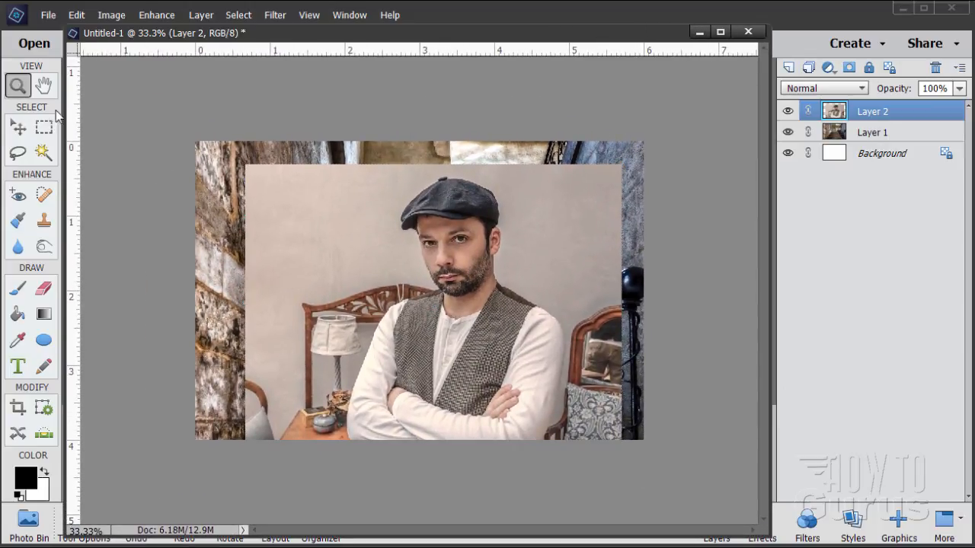
click(447, 297)
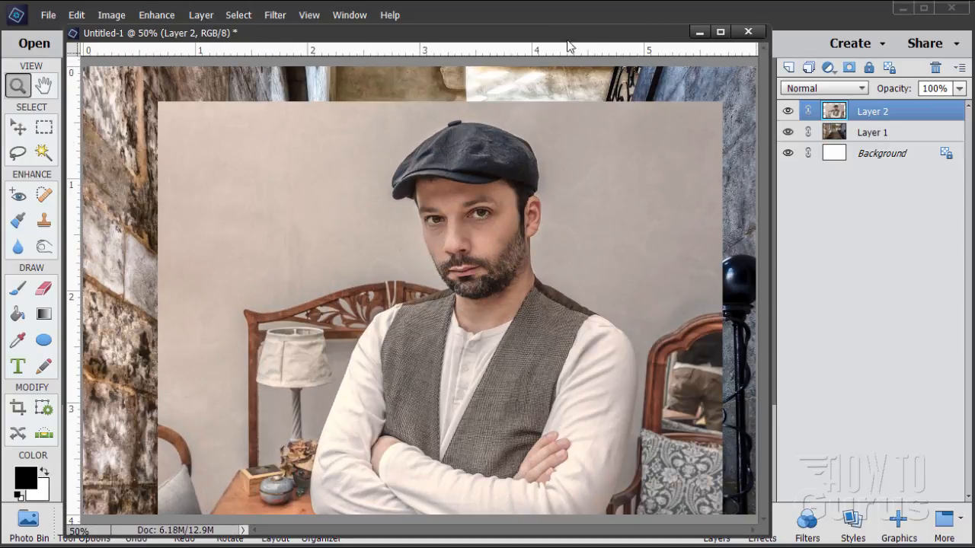
Lasso a loose freehand selection around the man, from his lower sleeve over the cap and back along the canvas bottom
mouse_move(567, 36)
mouse_down()
mouse_move(583, 28)
mouse_move(570, 19)
mouse_up()
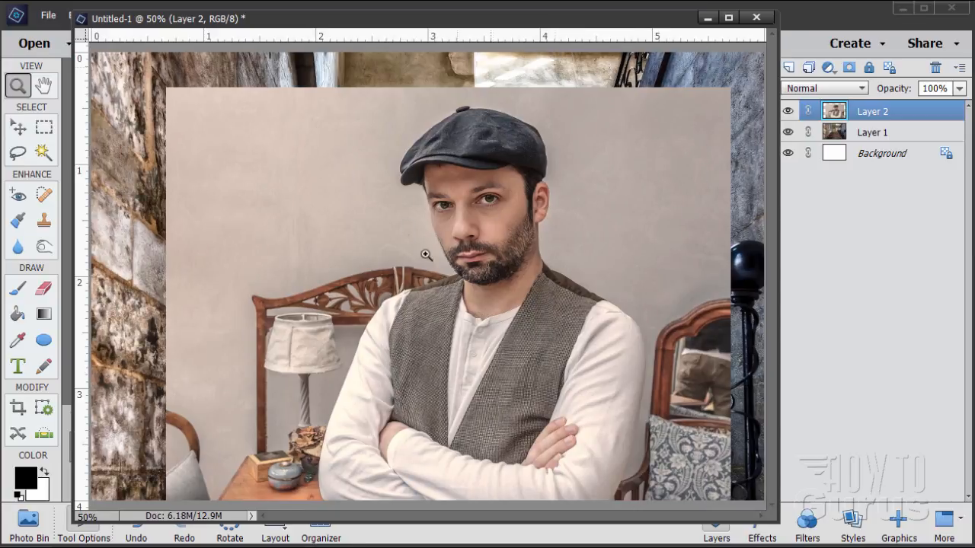
click(18, 156)
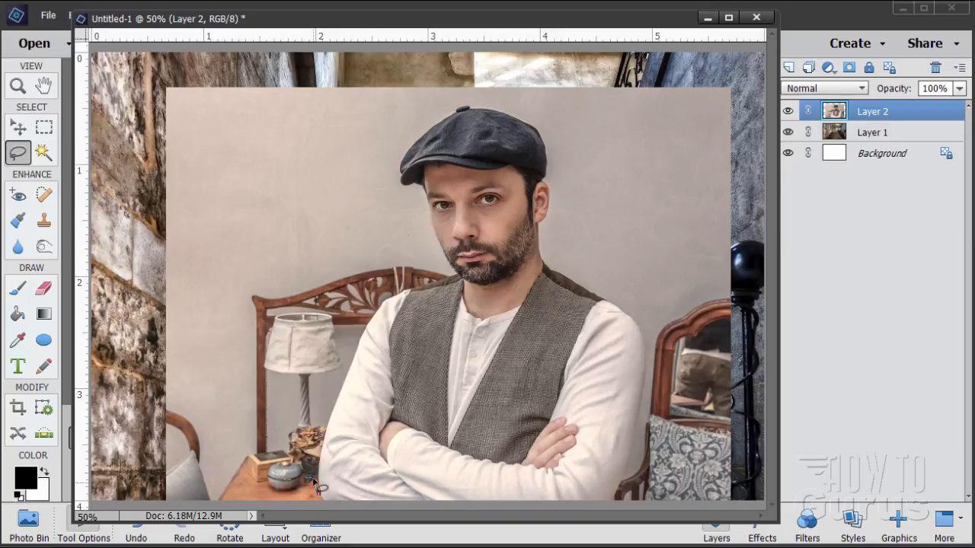
mouse_move(313, 461)
mouse_down()
mouse_move(370, 312)
mouse_move(397, 291)
mouse_up()
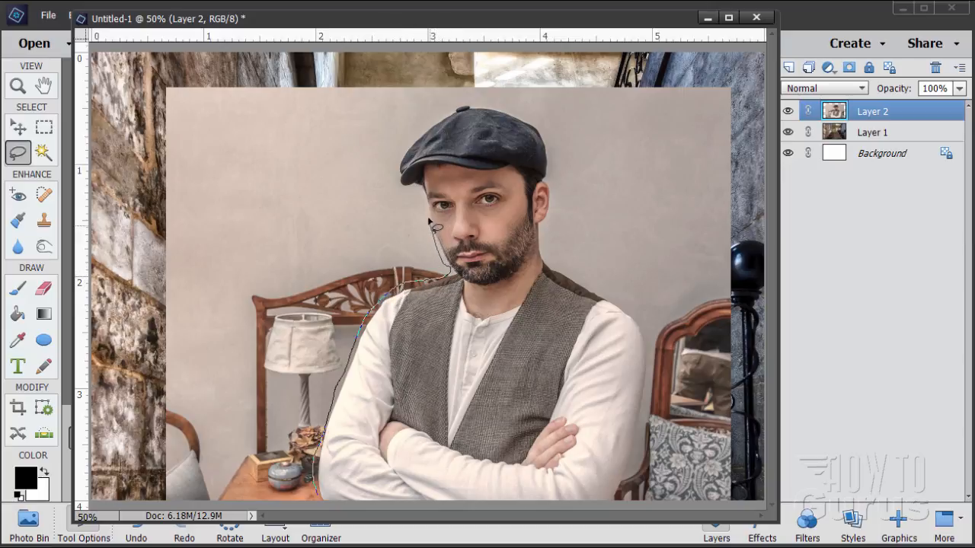
drag(429, 220, 426, 204)
mouse_move(459, 109)
mouse_down()
mouse_move(478, 101)
mouse_move(521, 116)
mouse_up()
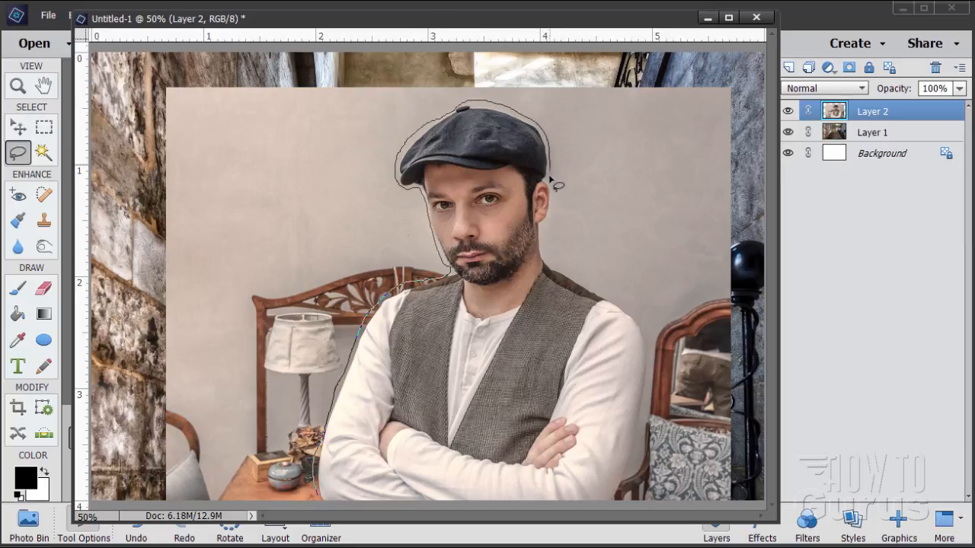
drag(549, 179, 541, 238)
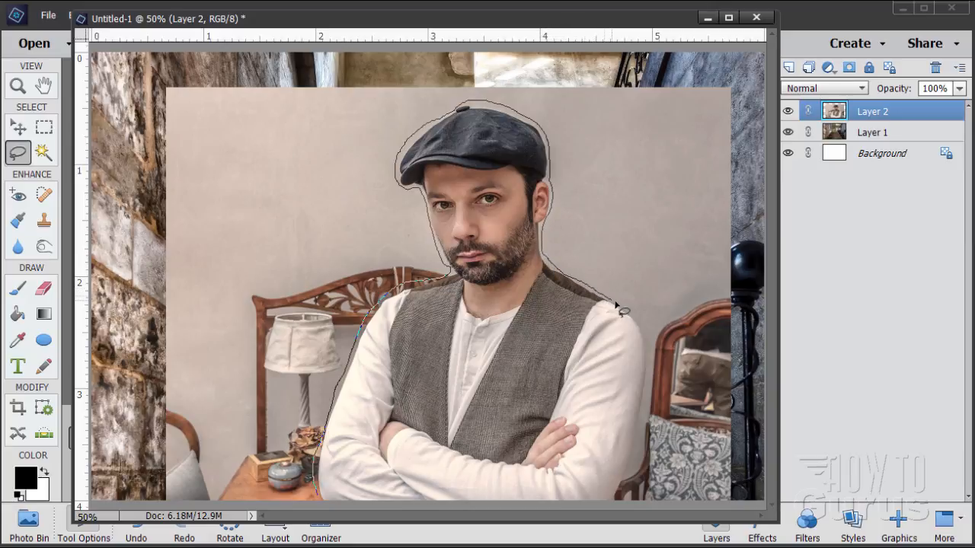
drag(620, 310, 634, 319)
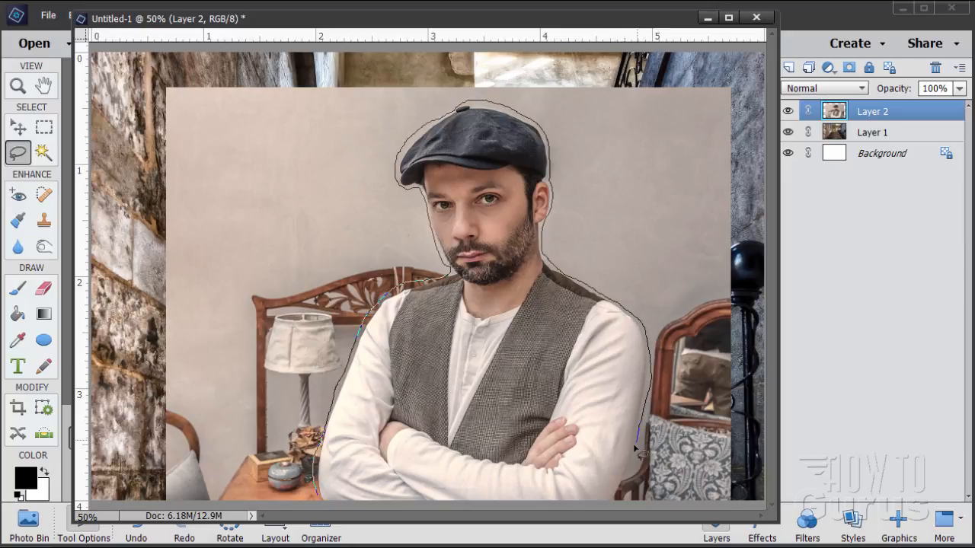
mouse_move(636, 477)
mouse_down()
mouse_move(612, 506)
mouse_move(386, 511)
mouse_up()
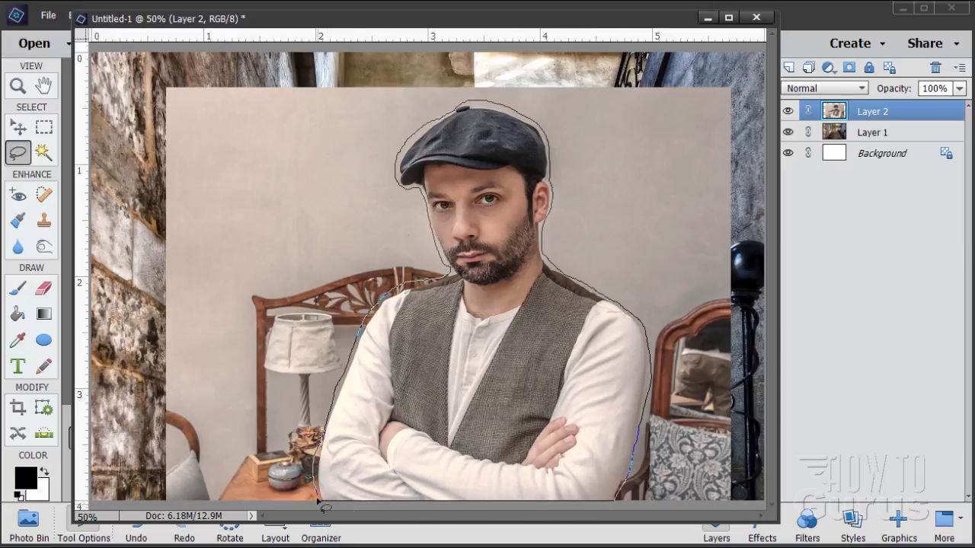
drag(320, 496, 319, 500)
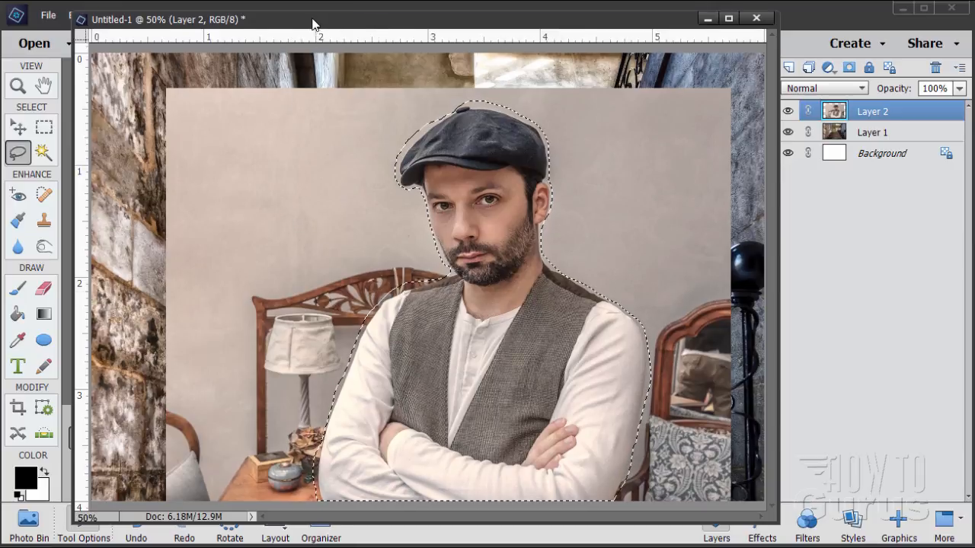
Open Refine Edge for the man's selection and set the refinement brush size to 39
drag(314, 21, 310, 47)
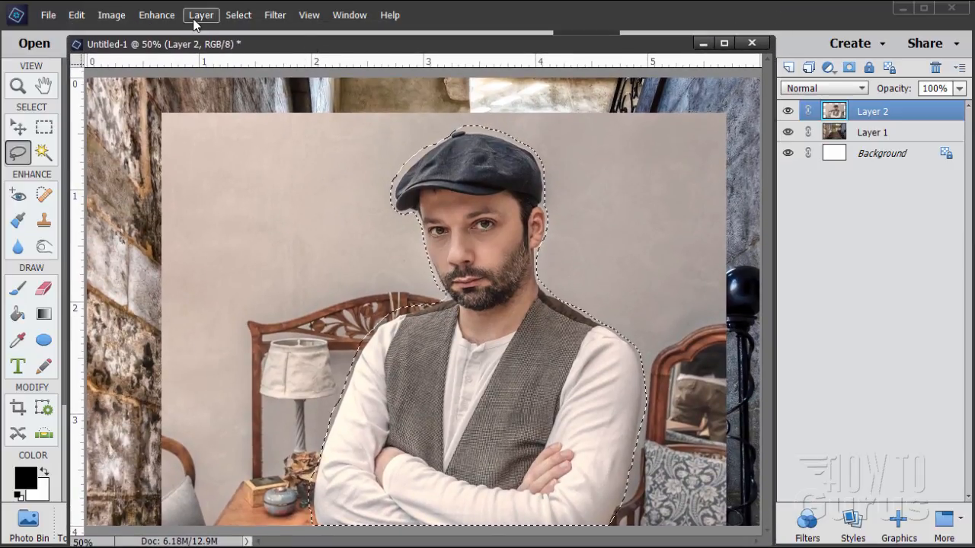
click(232, 16)
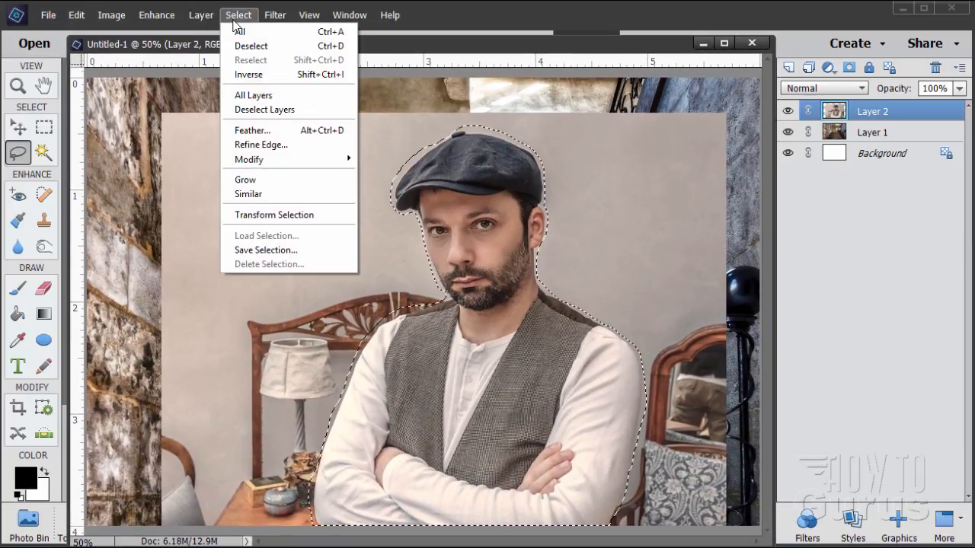
click(255, 144)
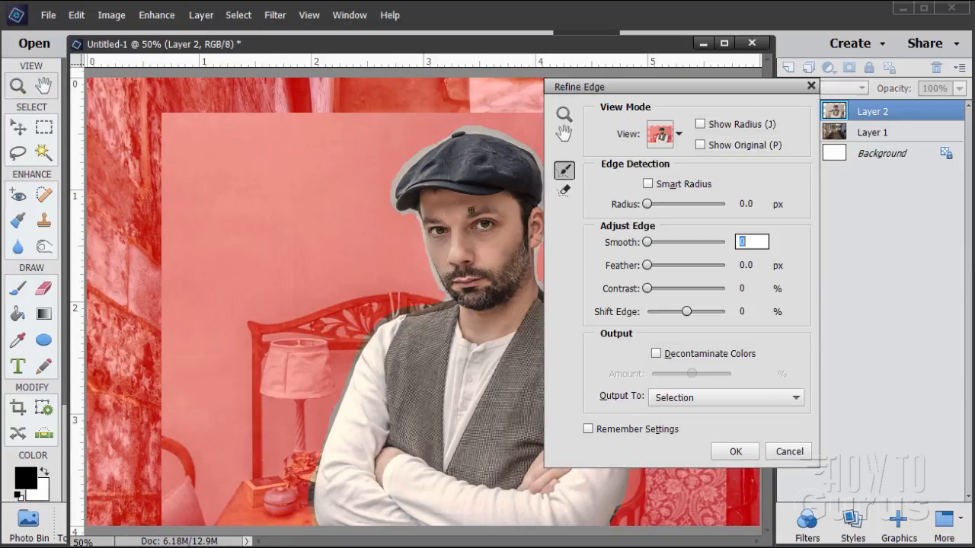
drag(664, 92, 779, 115)
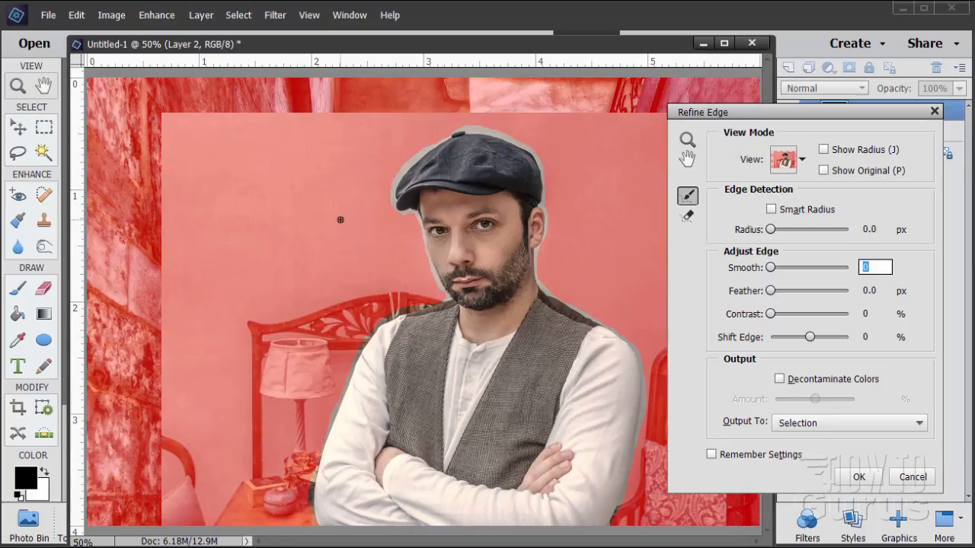
drag(292, 46, 399, 66)
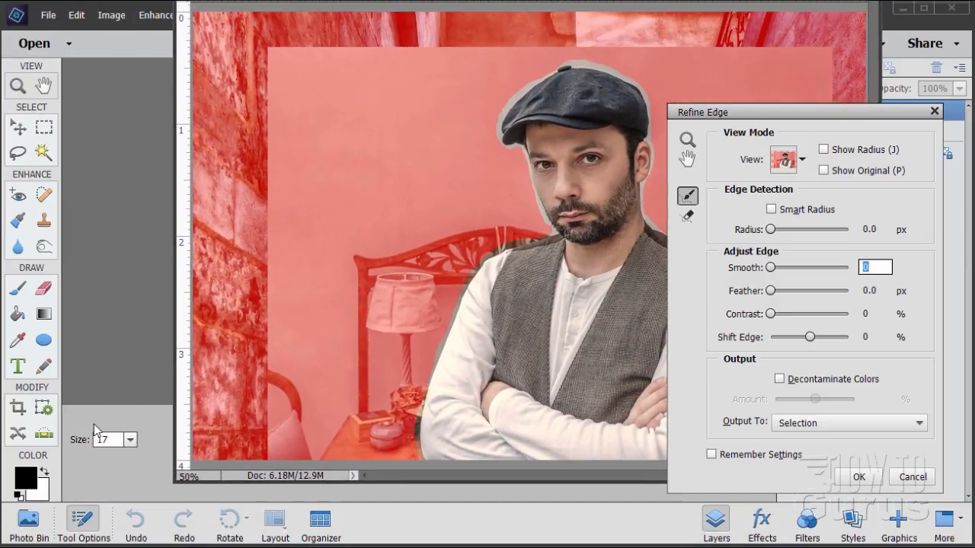
click(130, 439)
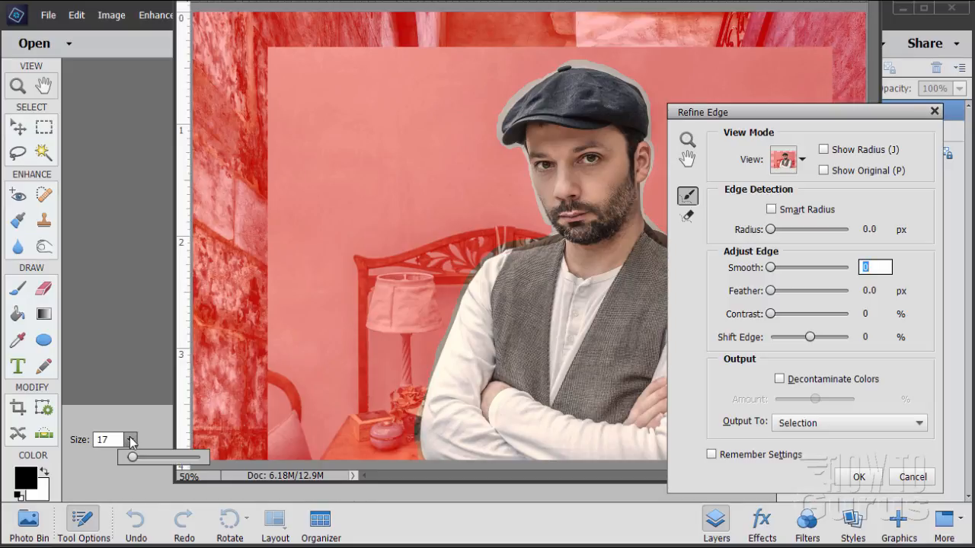
drag(134, 459, 144, 459)
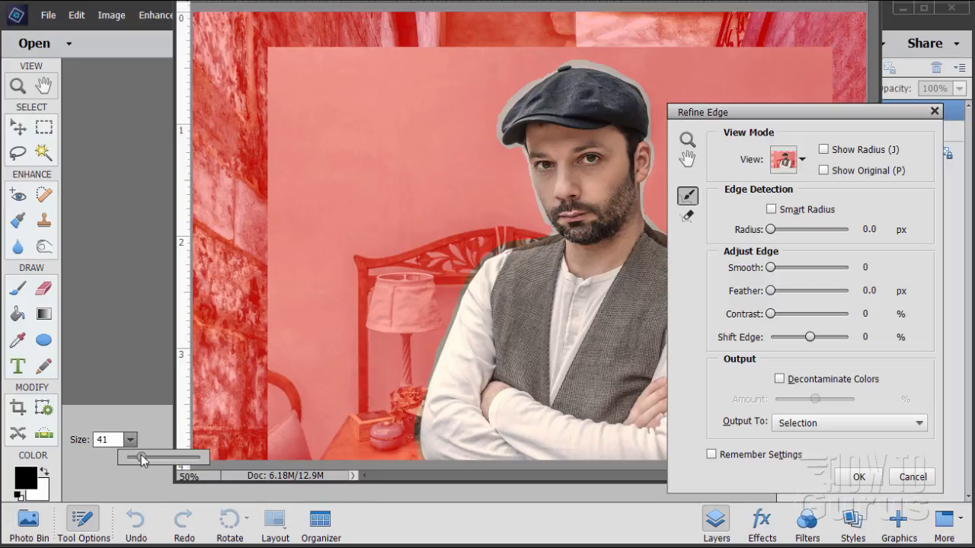
click(130, 439)
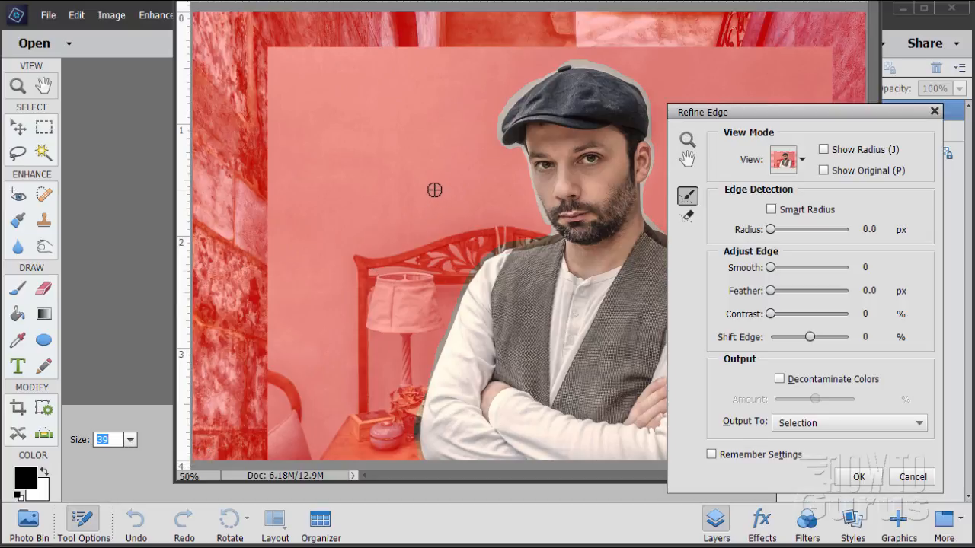
Brush the refinement along the man's whole outline, covering both sleeves, shoulders, face and cap, to remove the background fringe
drag(524, 0, 390, 37)
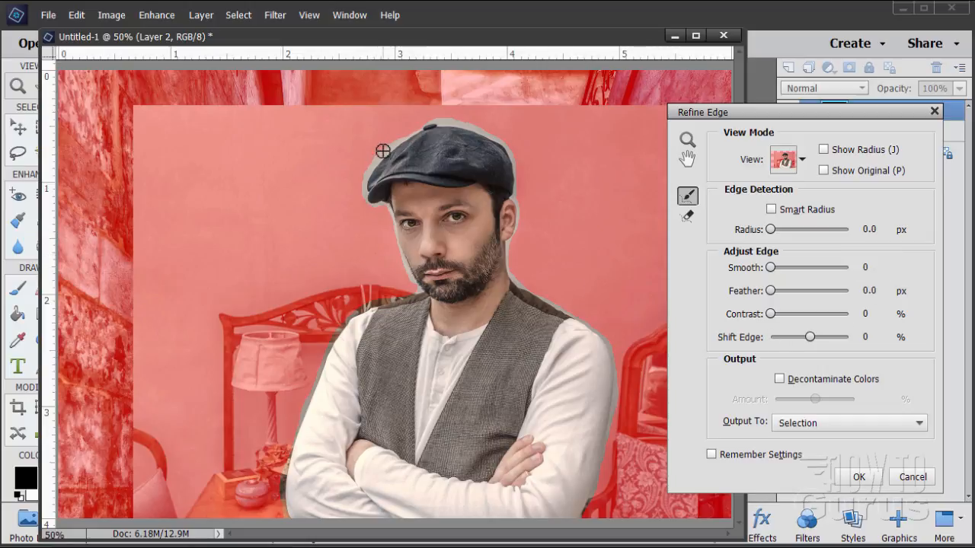
mouse_move(380, 154)
mouse_down()
mouse_move(369, 204)
mouse_move(390, 216)
mouse_move(398, 262)
mouse_move(419, 290)
mouse_move(347, 313)
mouse_move(313, 378)
mouse_move(279, 343)
mouse_move(341, 249)
mouse_move(327, 245)
mouse_move(367, 281)
mouse_move(277, 467)
mouse_move(271, 454)
mouse_move(290, 434)
mouse_move(290, 525)
mouse_up()
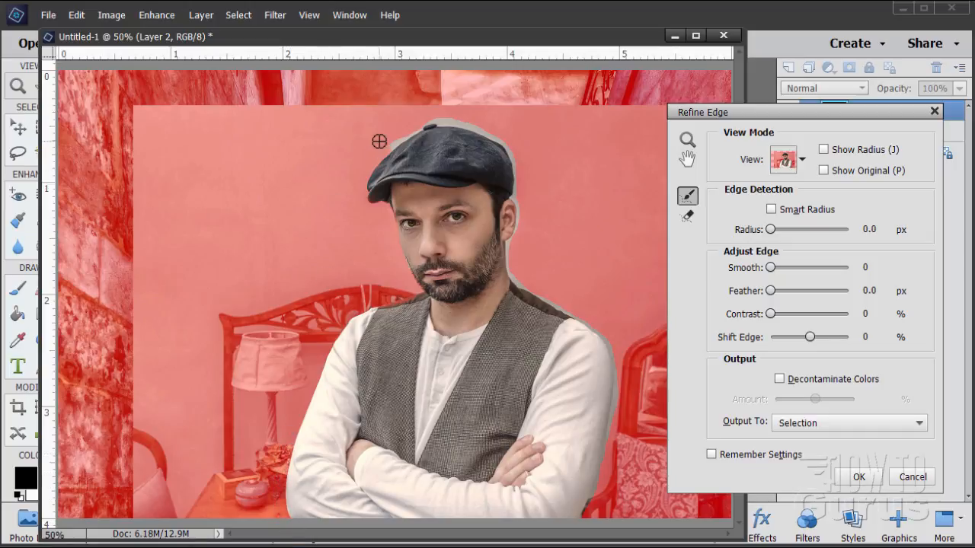
mouse_move(394, 141)
mouse_down()
mouse_move(445, 124)
mouse_move(499, 131)
mouse_move(488, 135)
mouse_move(518, 174)
mouse_move(518, 283)
mouse_move(594, 324)
mouse_move(614, 343)
mouse_move(618, 368)
mouse_up()
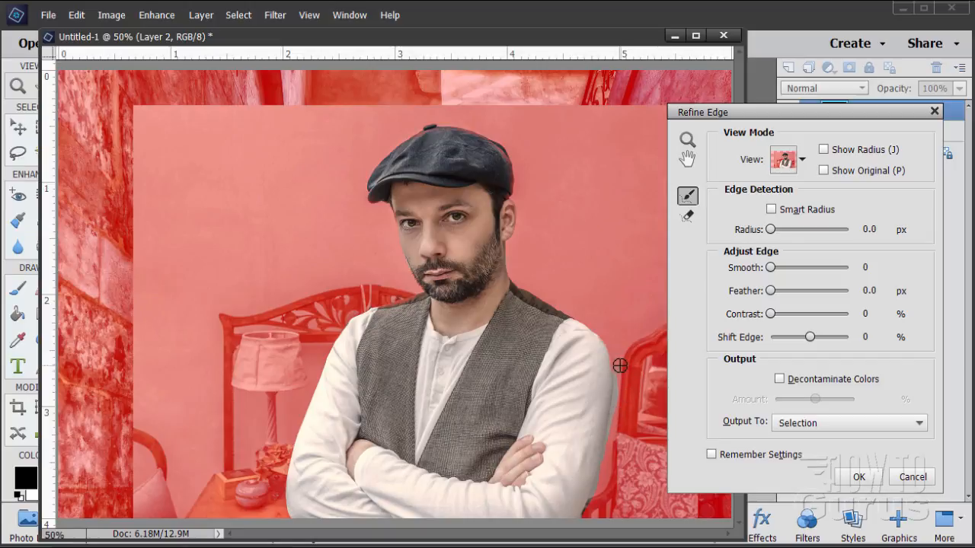
mouse_move(619, 366)
mouse_down()
mouse_move(592, 500)
mouse_move(616, 509)
mouse_up()
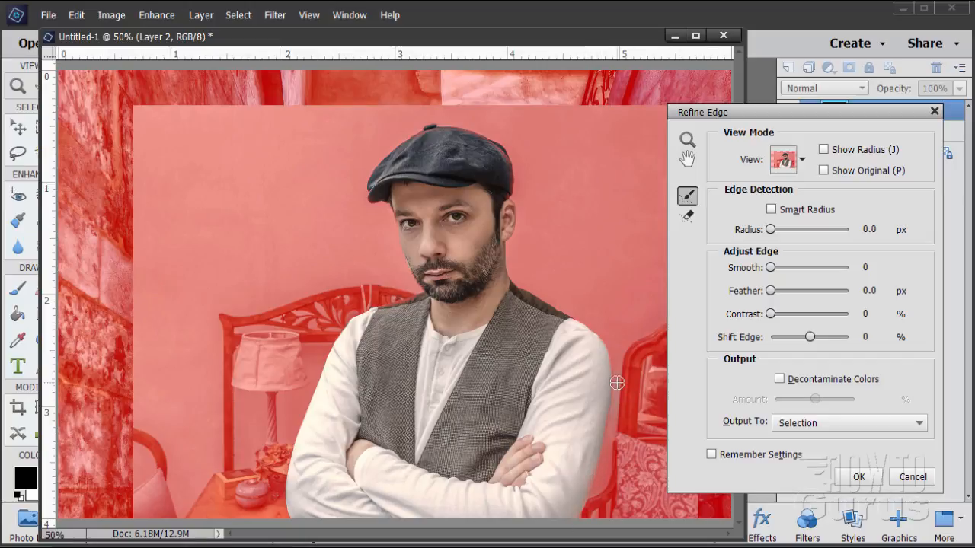
drag(616, 383, 614, 414)
Set the edge's Smooth value to 6 and inspect the cap brim and temple at 200% zoom
click(688, 142)
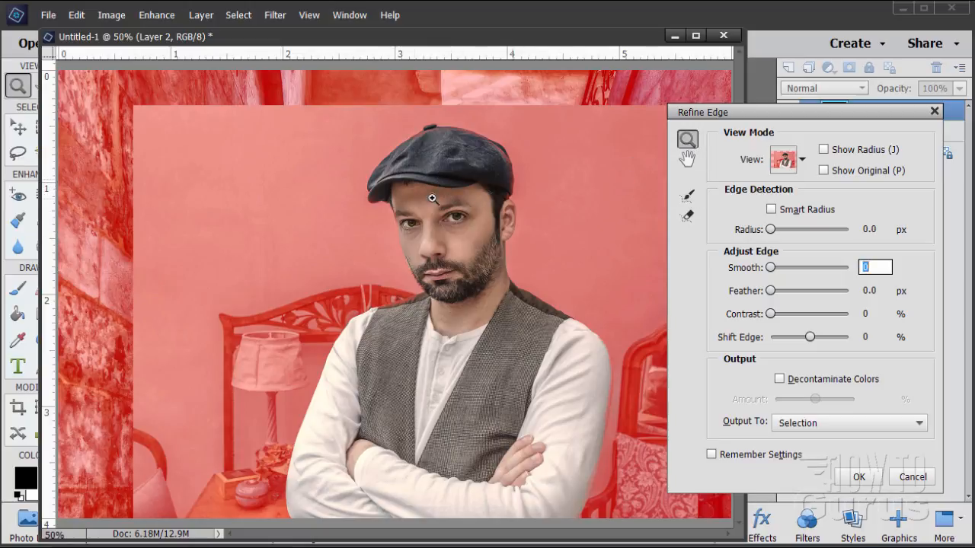
click(367, 194)
click(395, 195)
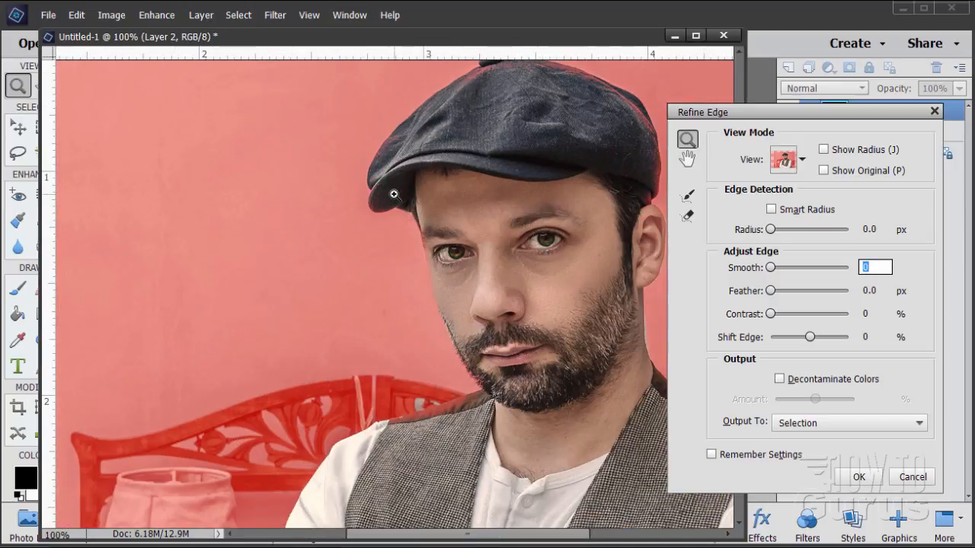
click(408, 196)
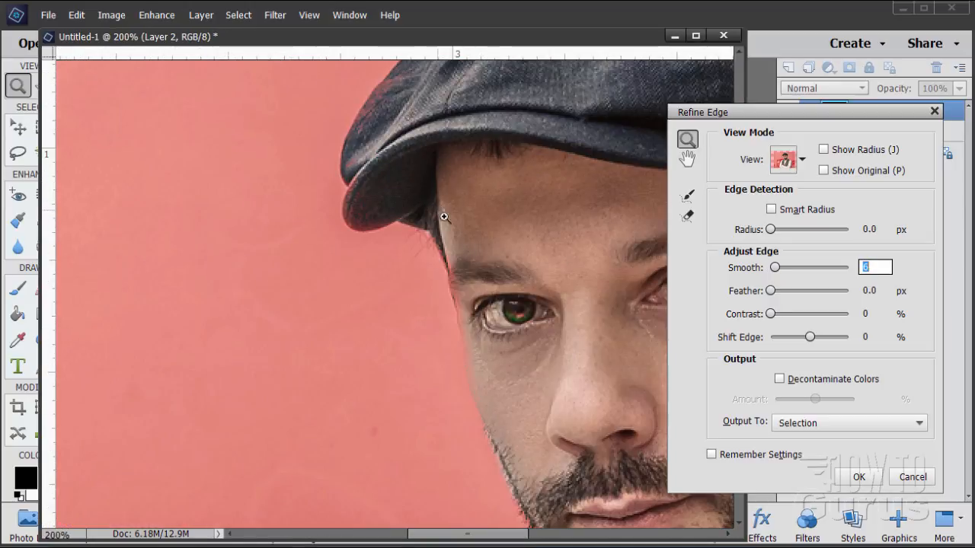
drag(743, 114, 773, 109)
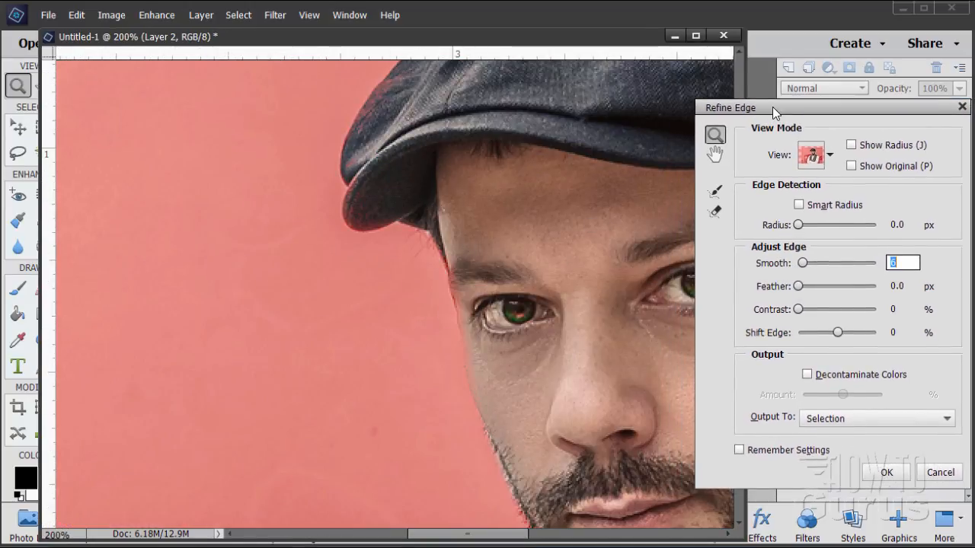
drag(451, 46, 409, 45)
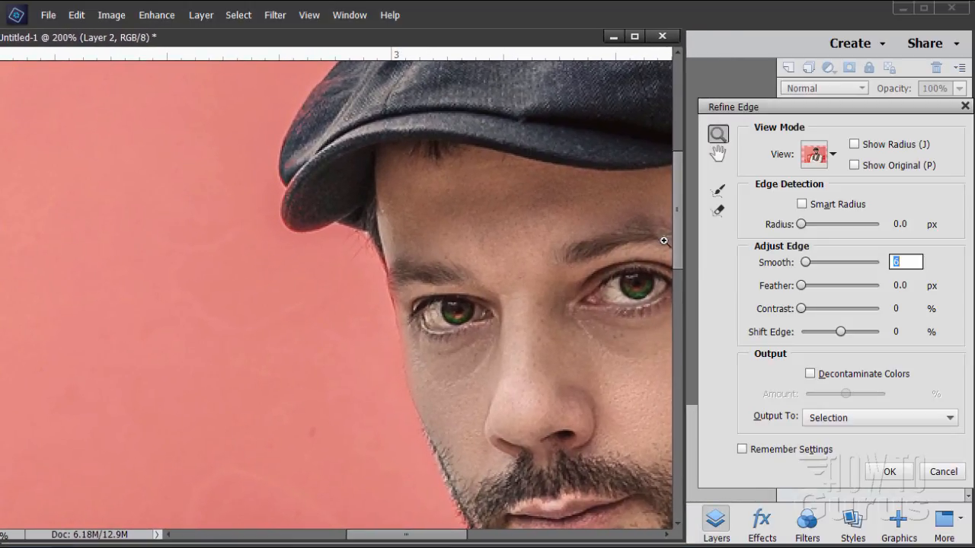
drag(679, 242, 677, 222)
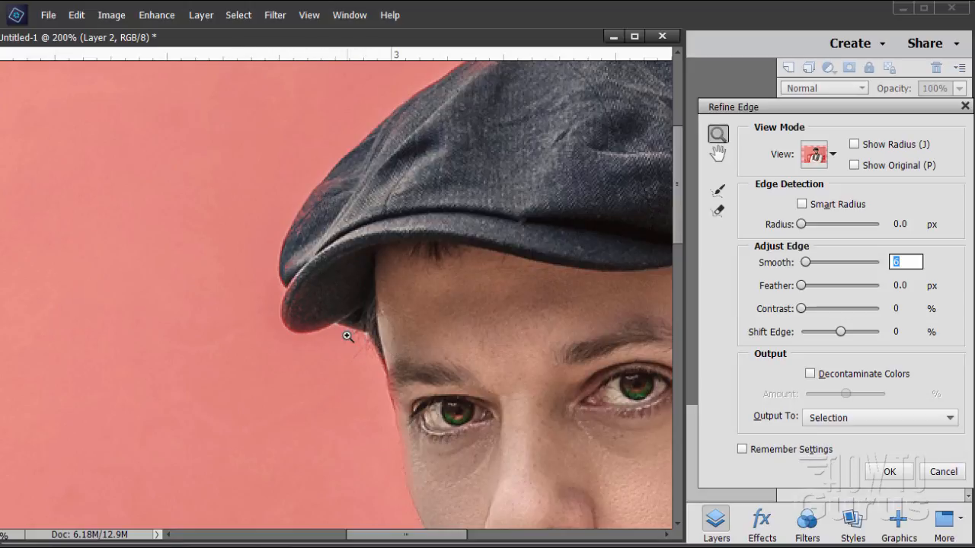
Set the refinement brush size to 15 and brush over the hair below the cap's brim at the temple
click(720, 192)
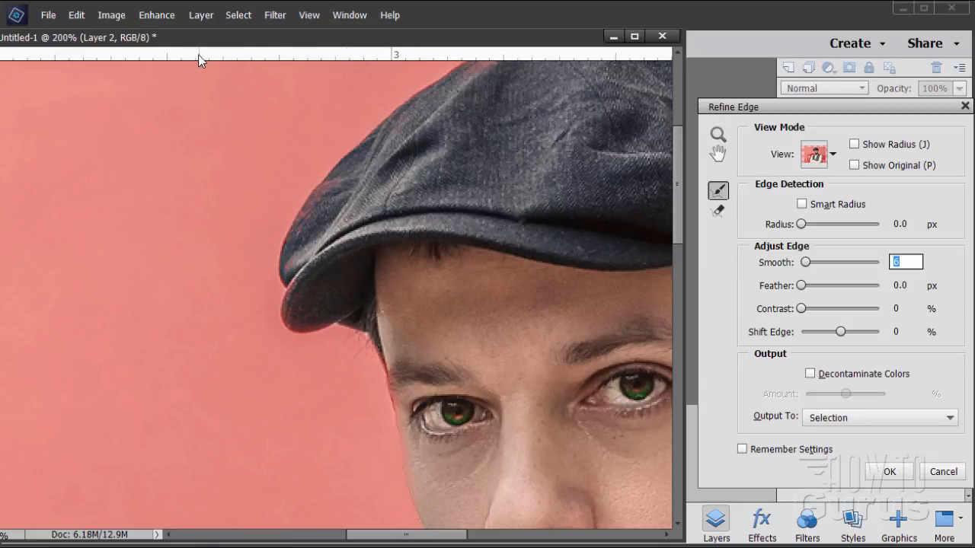
drag(192, 48, 412, 38)
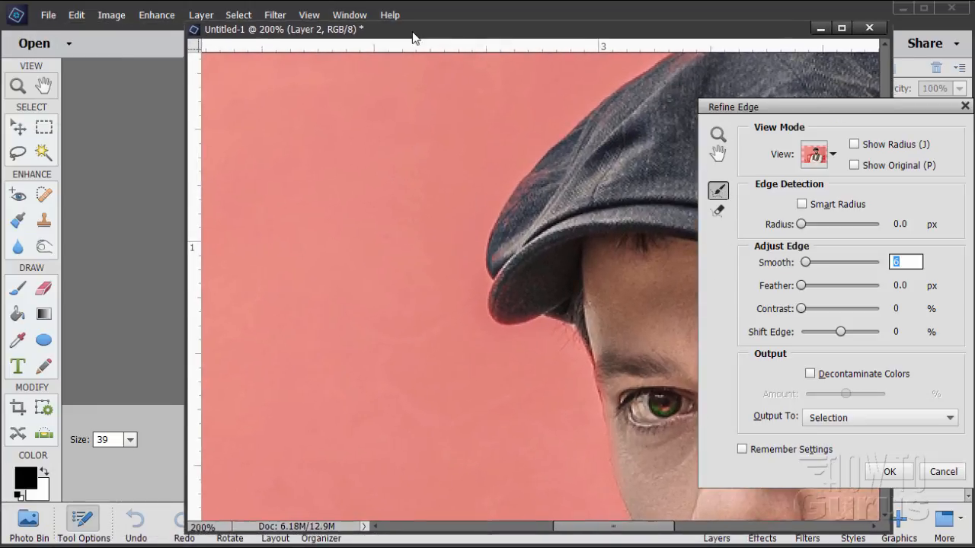
click(118, 439)
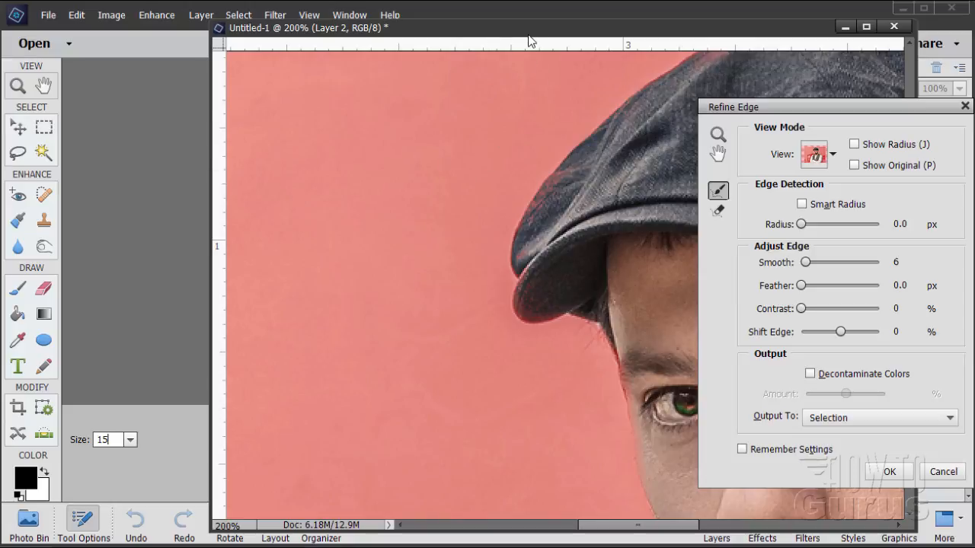
drag(527, 31, 302, 21)
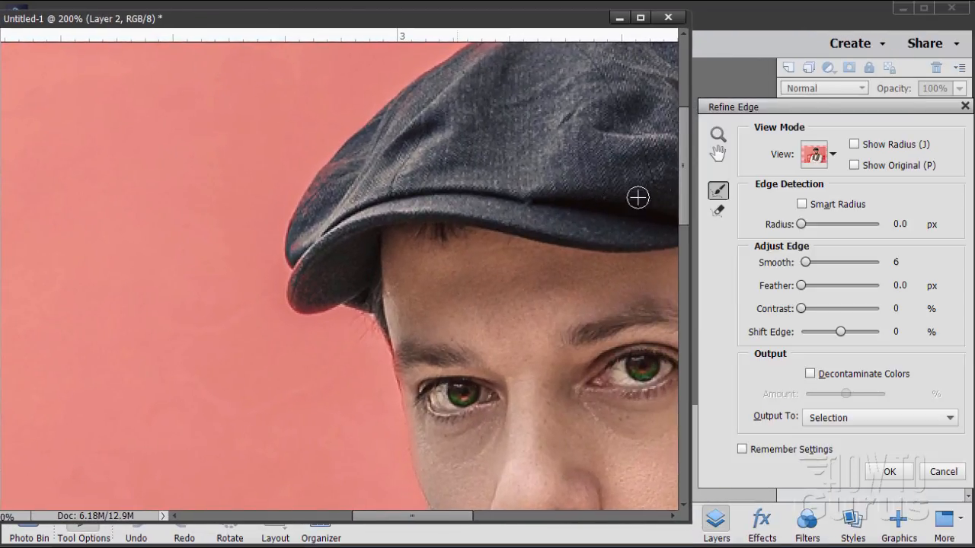
mouse_move(682, 156)
mouse_down()
mouse_move(682, 145)
mouse_move(682, 159)
mouse_up()
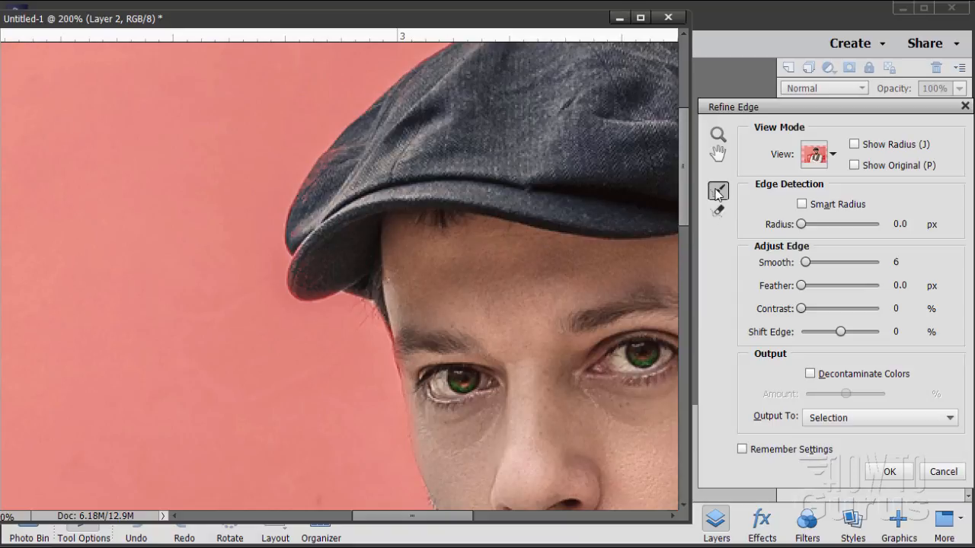
click(370, 311)
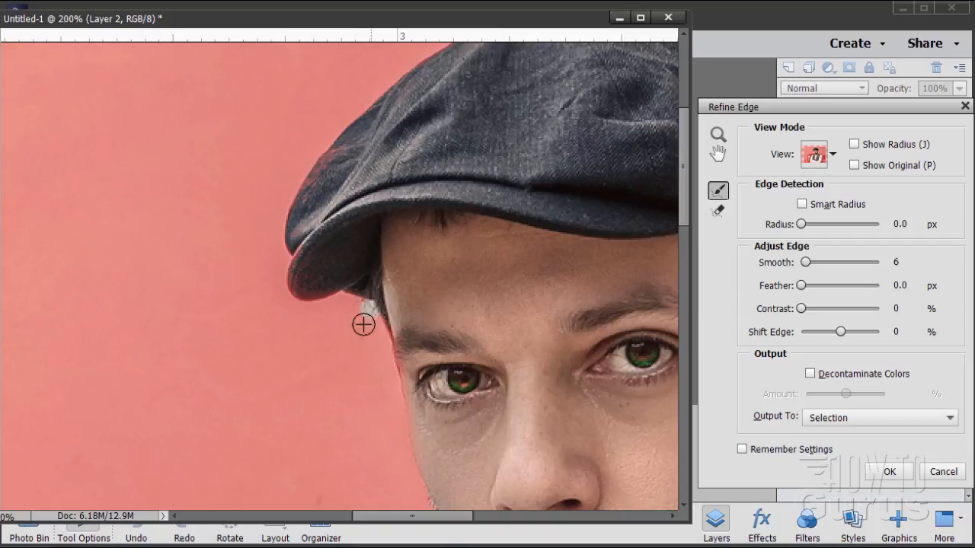
click(368, 310)
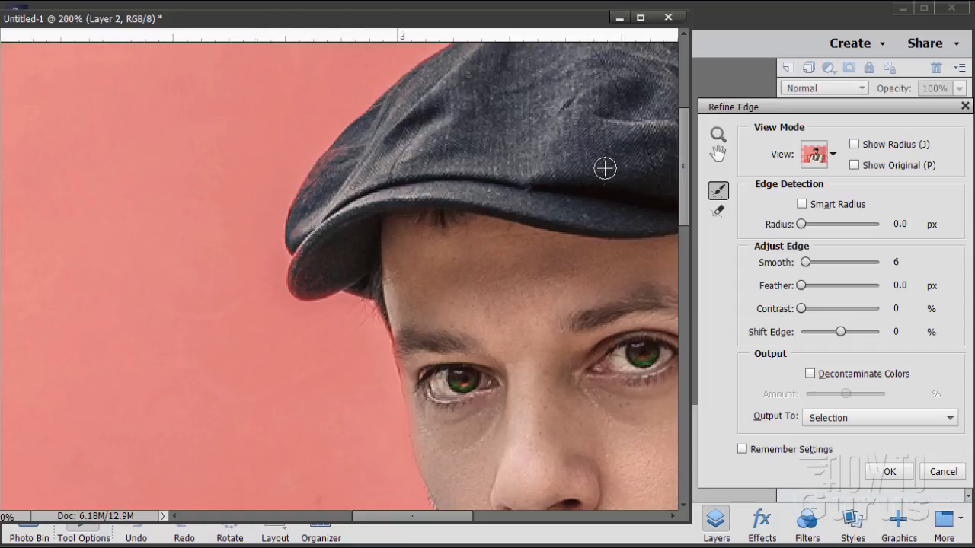
Erase the refinement back to the original edge along the cap's front slope, its brim and the face just below
click(719, 211)
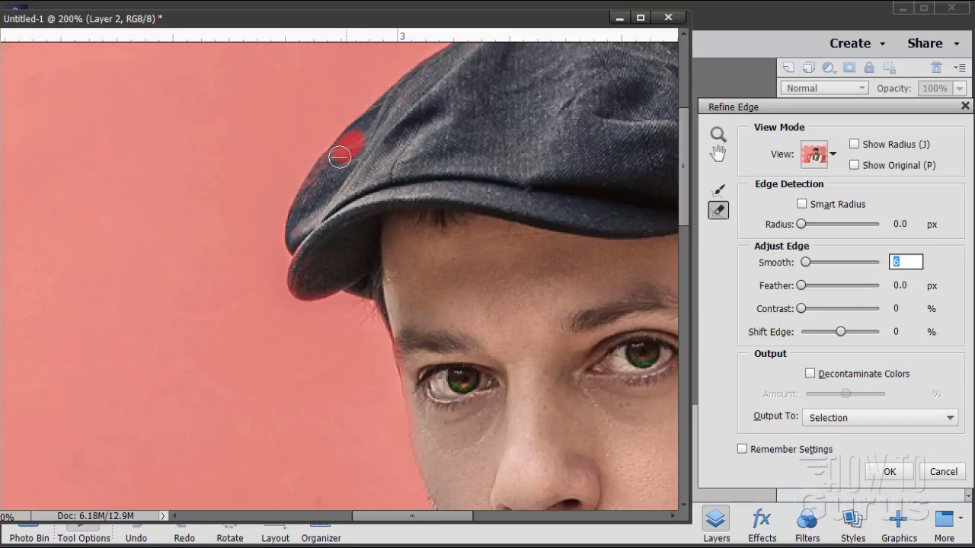
drag(322, 179, 306, 205)
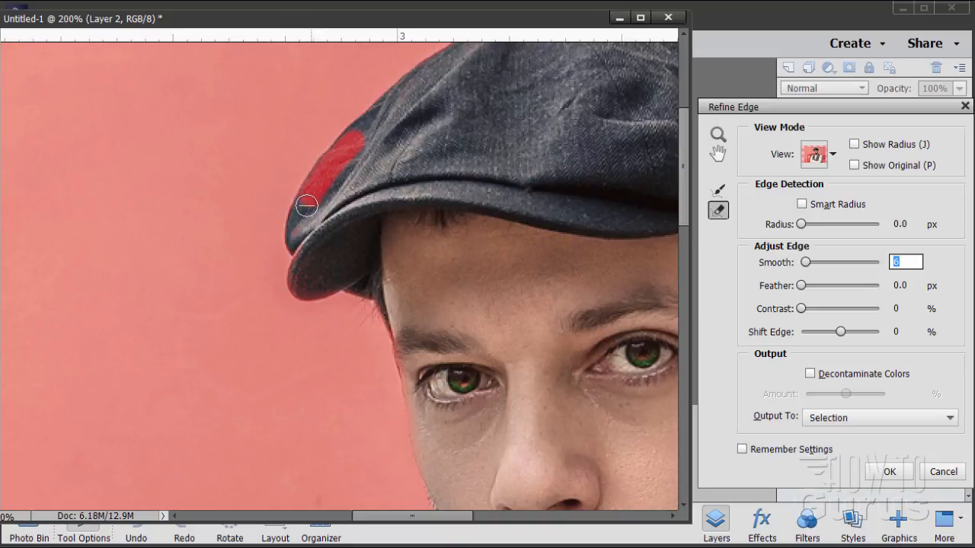
mouse_move(298, 243)
mouse_down()
mouse_move(299, 286)
mouse_move(336, 280)
mouse_move(357, 226)
mouse_move(302, 282)
mouse_move(311, 290)
mouse_move(343, 254)
mouse_up()
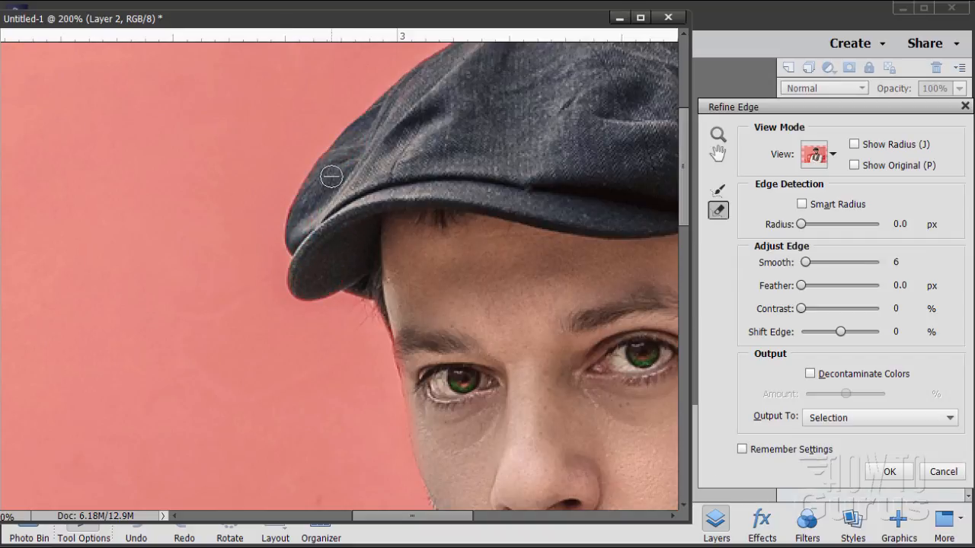
drag(439, 68, 367, 121)
mouse_move(401, 306)
mouse_down()
mouse_move(392, 317)
mouse_move(414, 381)
mouse_up()
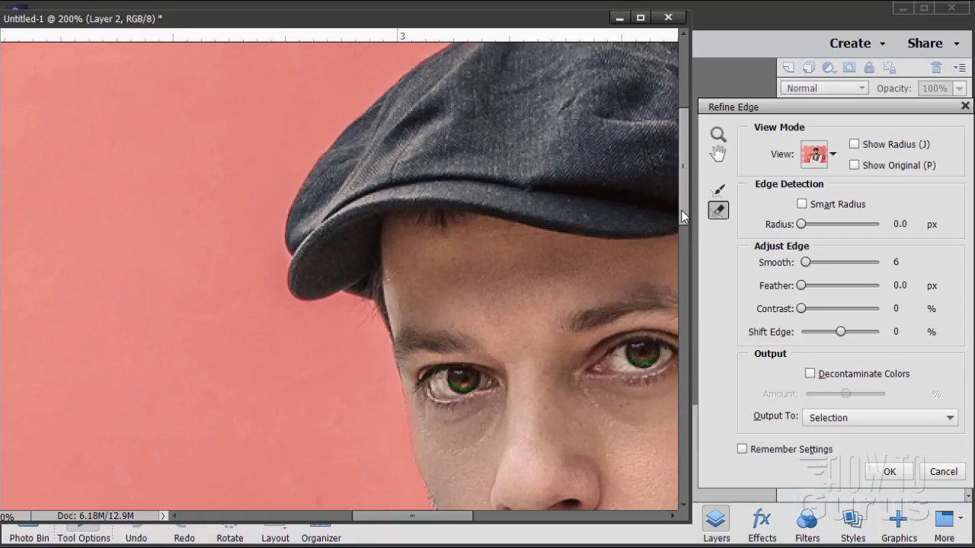
Erase the red refinement tint along the cap's crown, working outward from both sides of the top button
scroll(683, 180, up, 4)
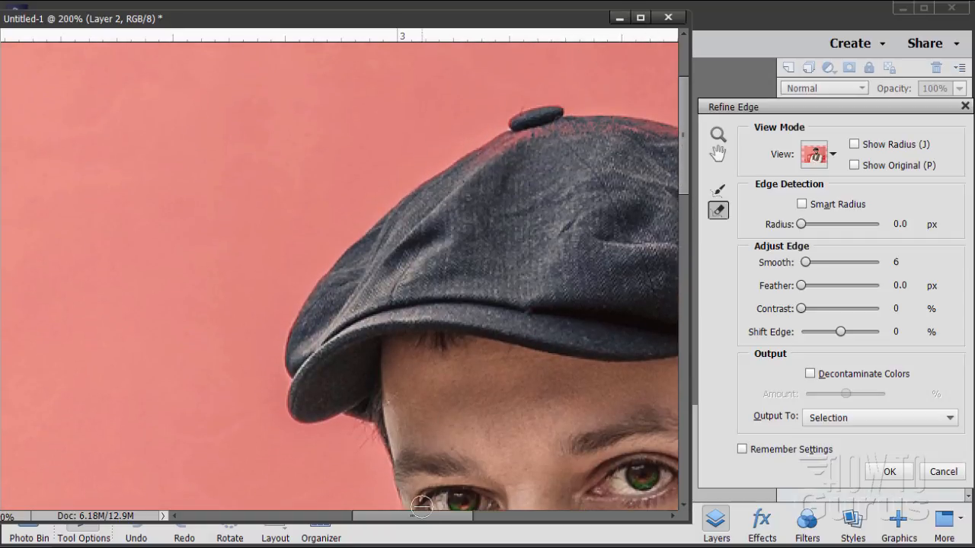
scroll(427, 517, right, 6)
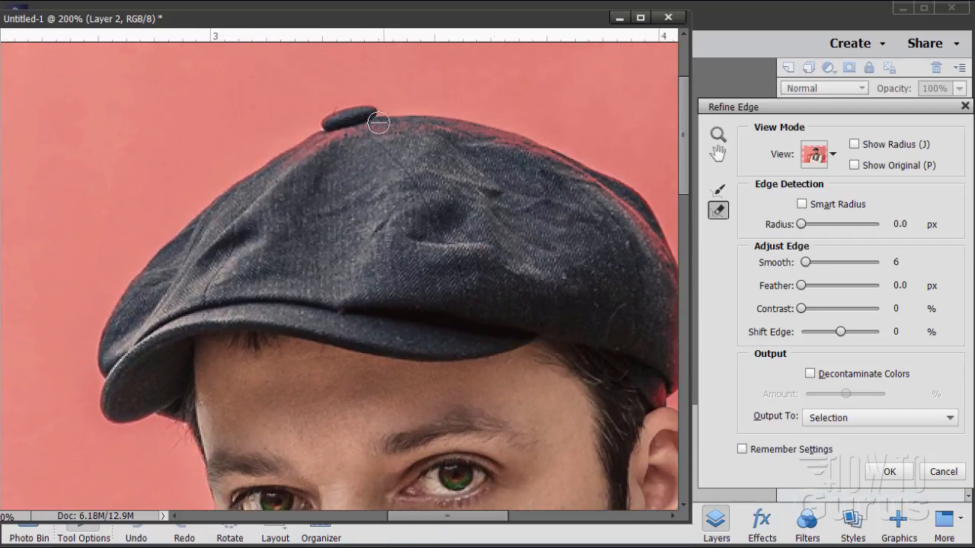
drag(376, 128, 272, 167)
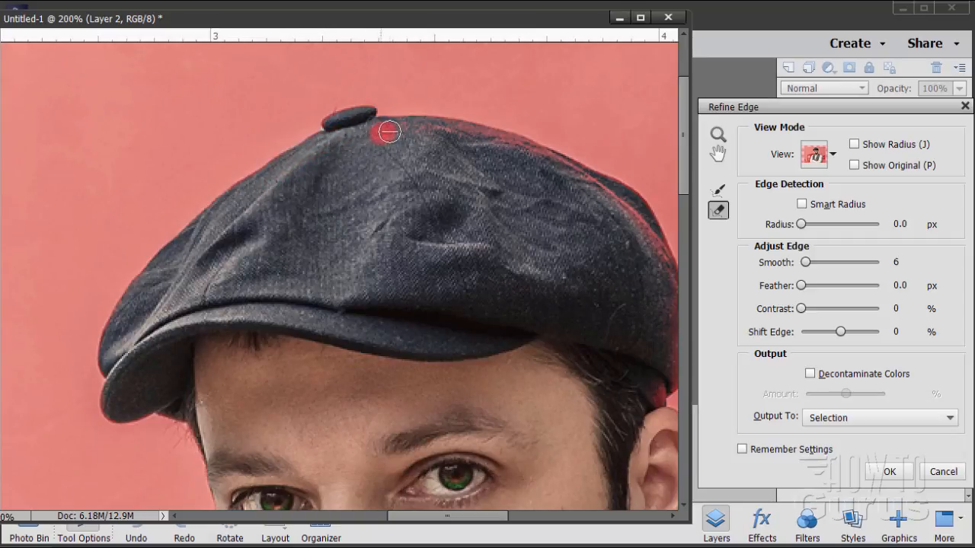
mouse_move(412, 128)
mouse_down()
mouse_move(482, 140)
mouse_move(472, 133)
mouse_move(574, 174)
mouse_move(599, 189)
mouse_move(535, 161)
mouse_move(618, 201)
mouse_move(656, 259)
mouse_up()
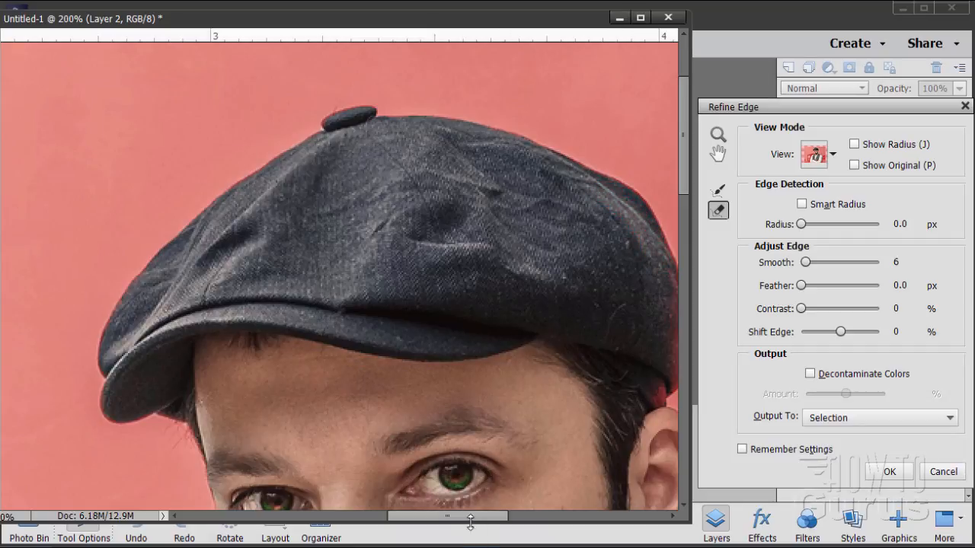
Erase the refinement down the cap's back edge and over the hair just above the ear
drag(476, 521, 512, 523)
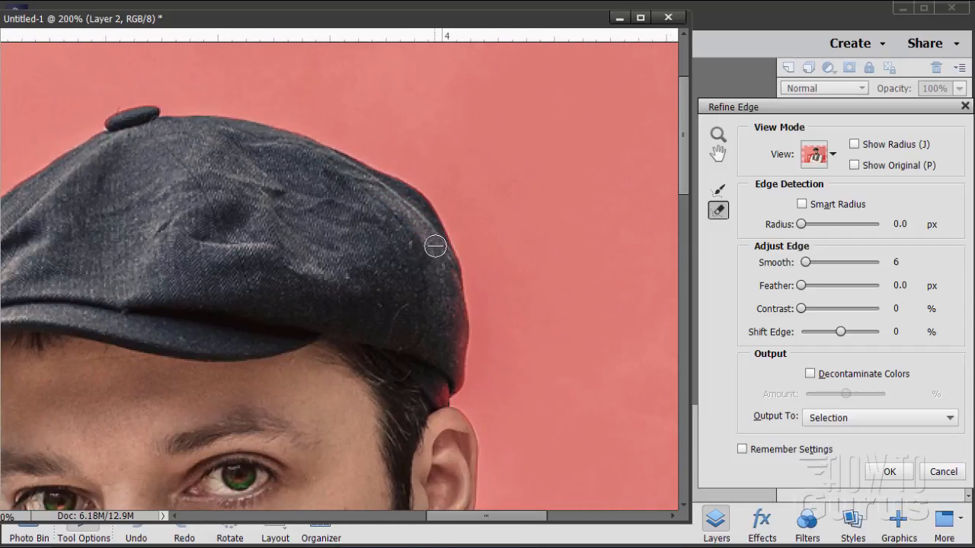
drag(435, 245, 455, 317)
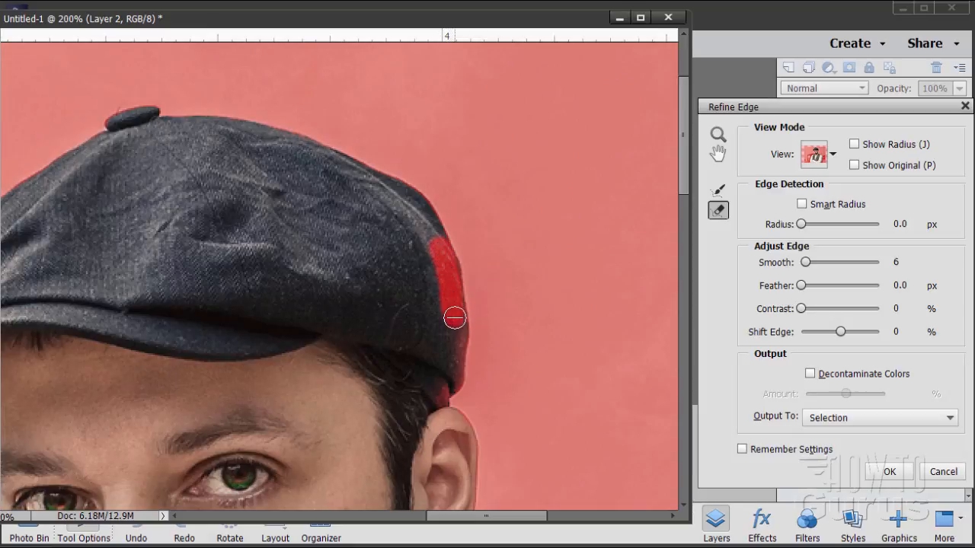
drag(455, 351, 434, 409)
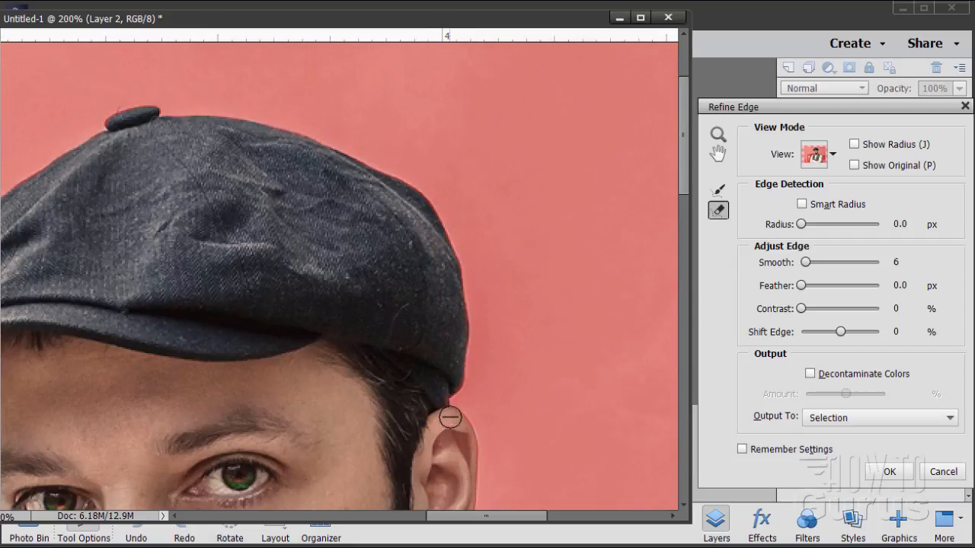
click(452, 380)
Try erasing the refinement at the neck edge below the ear, and brush it back to mask the pale background patch
mouse_move(686, 179)
mouse_down()
mouse_move(700, 275)
mouse_move(695, 263)
mouse_up()
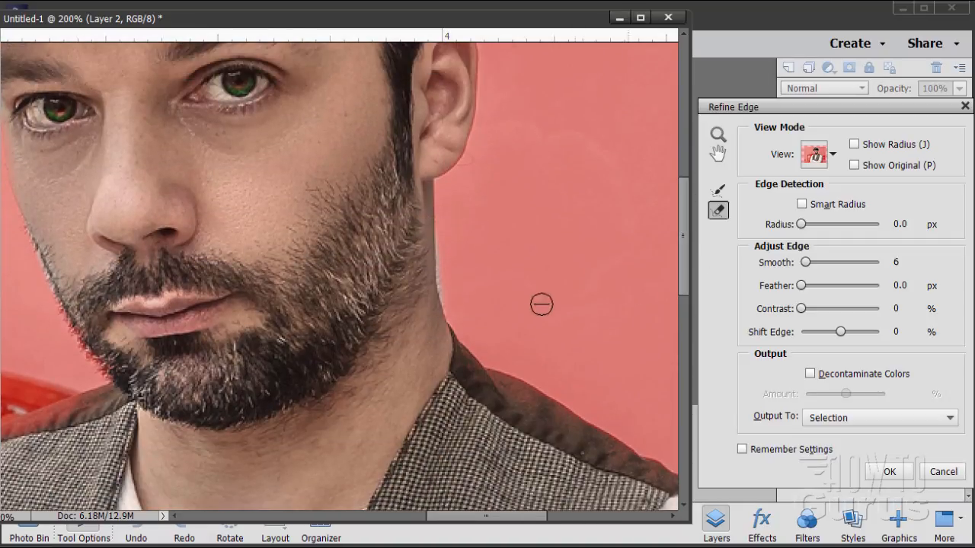
mouse_move(447, 263)
mouse_down()
mouse_move(453, 315)
mouse_move(450, 252)
mouse_move(450, 282)
mouse_up()
click(718, 190)
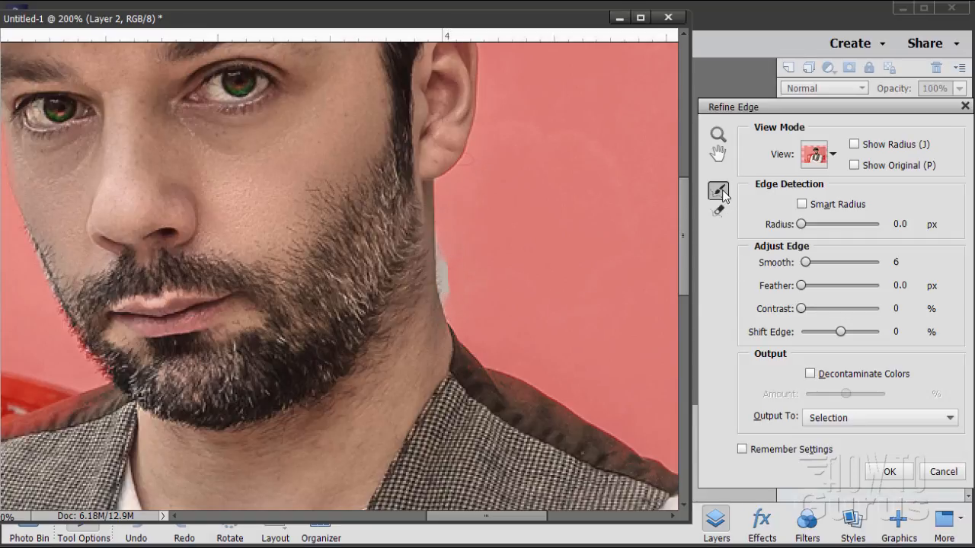
drag(440, 253, 445, 308)
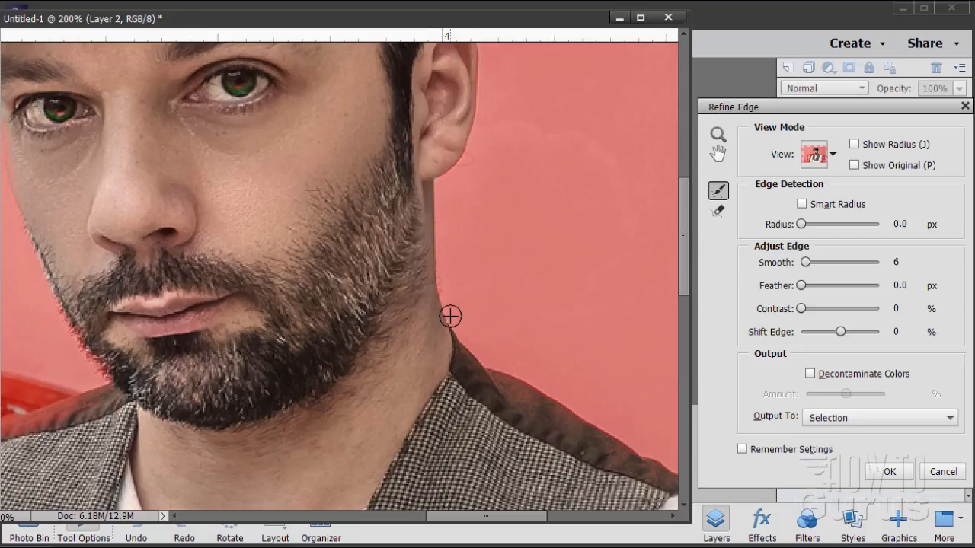
Erase the refinement along the vest's brown shoulder strip below the ear and over the top of the adjoining white sleeve
click(719, 212)
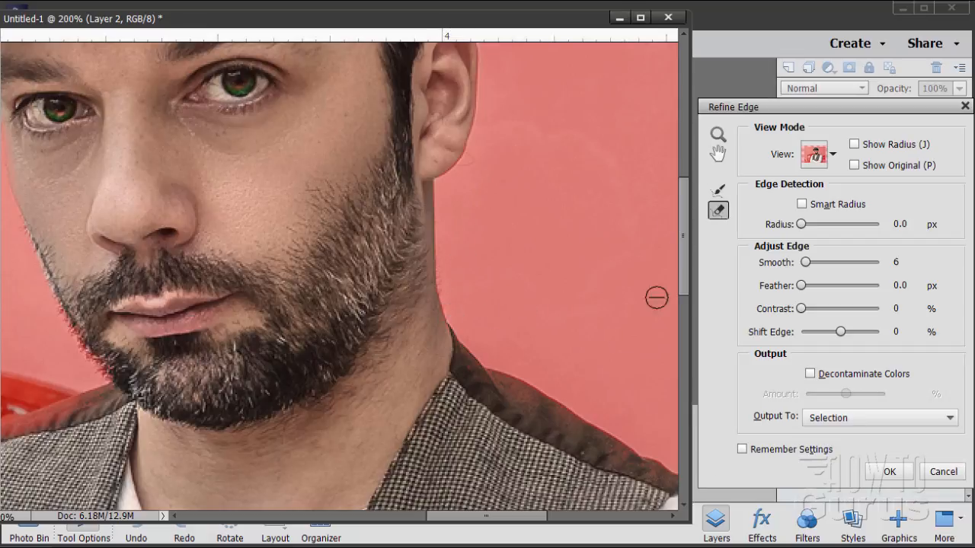
drag(451, 356, 487, 387)
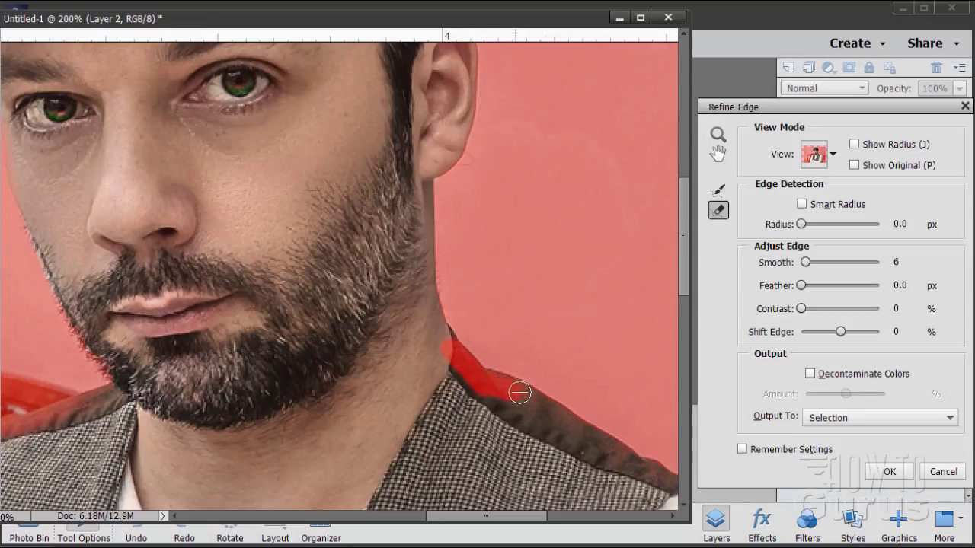
drag(537, 416, 656, 477)
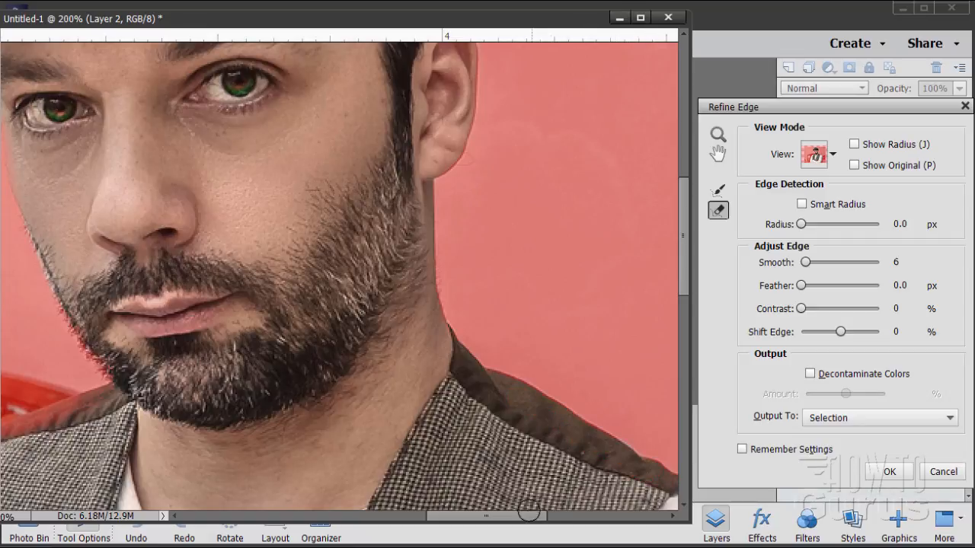
drag(535, 516, 578, 524)
scroll(612, 345, down, 5)
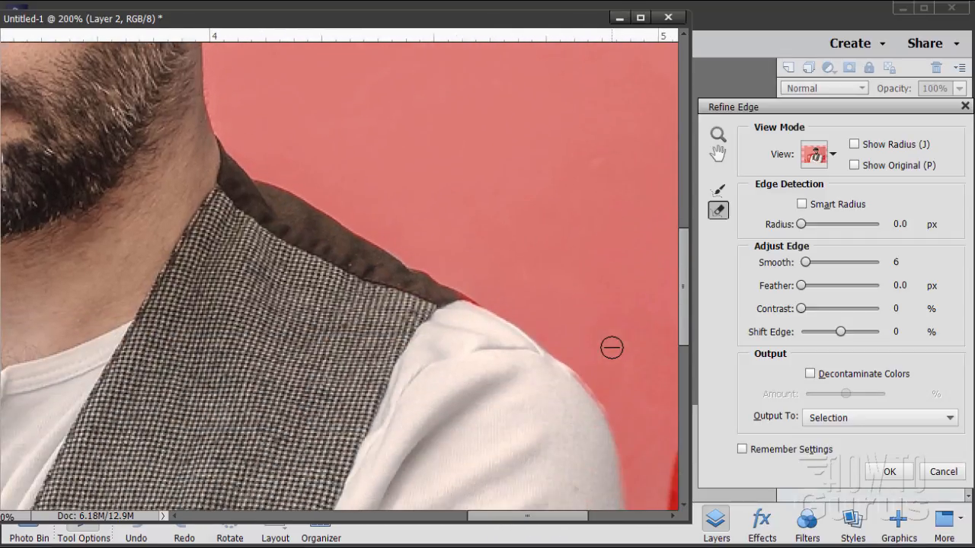
mouse_move(452, 304)
mouse_down()
mouse_move(578, 392)
mouse_move(599, 426)
mouse_move(595, 456)
mouse_move(610, 482)
mouse_up()
Erase the refinement down the outer edge of the white sleeve beside the chair, from the upper arm to the elbow
drag(582, 518, 601, 518)
scroll(629, 363, down, 5)
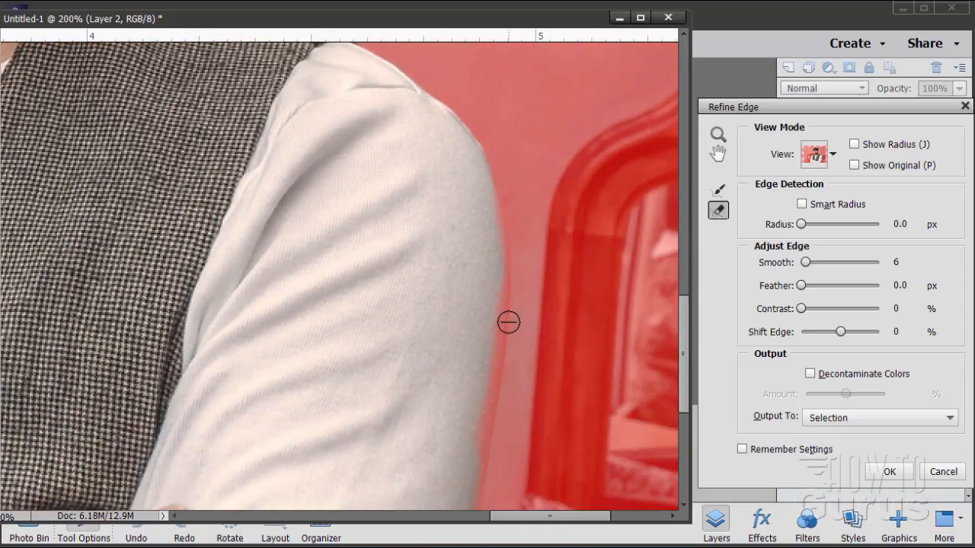
mouse_move(479, 181)
mouse_down()
mouse_move(501, 306)
mouse_move(476, 460)
mouse_up()
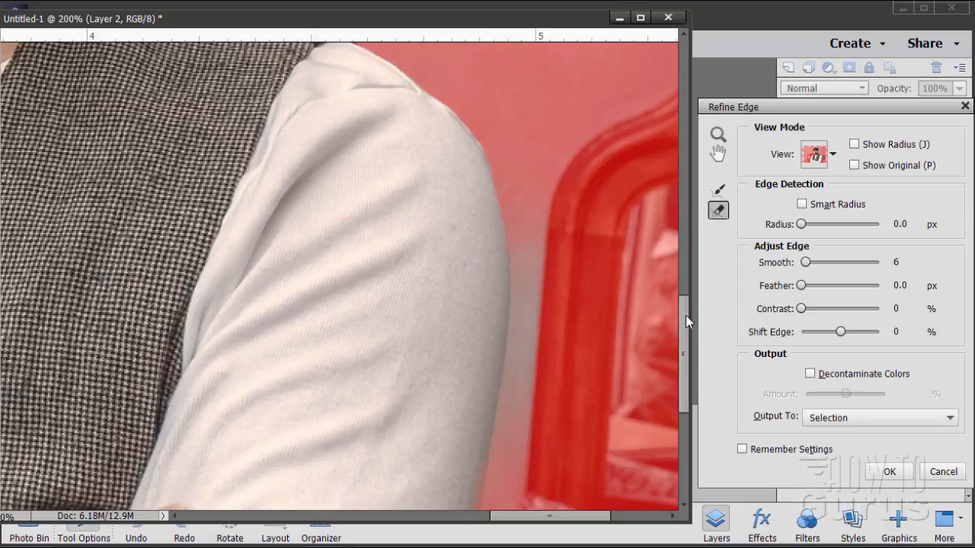
drag(686, 315, 686, 338)
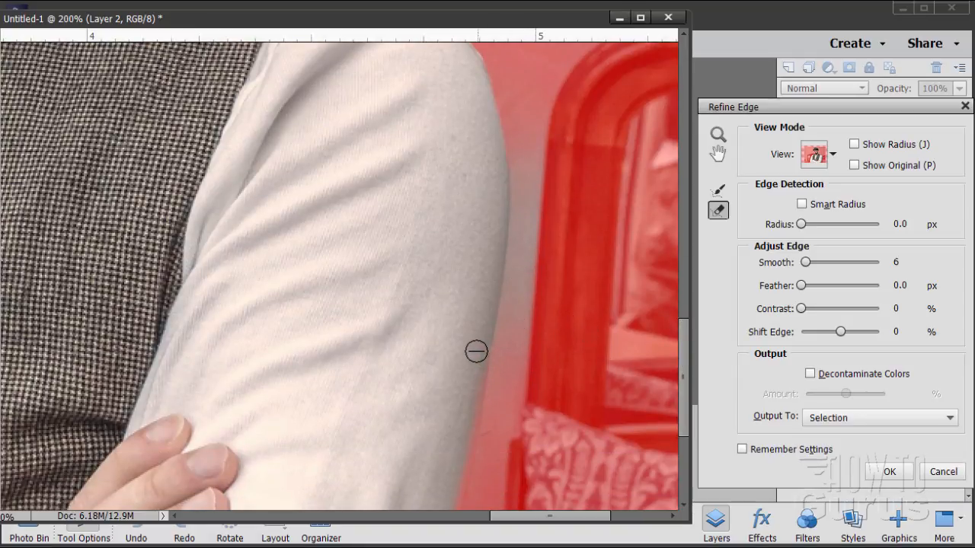
drag(476, 350, 455, 486)
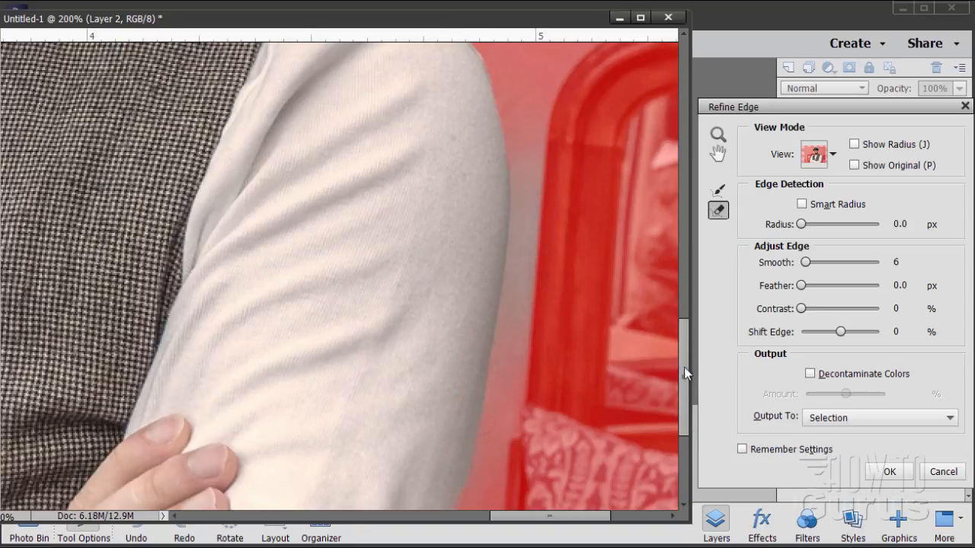
scroll(536, 363, down, 3)
drag(455, 298, 396, 484)
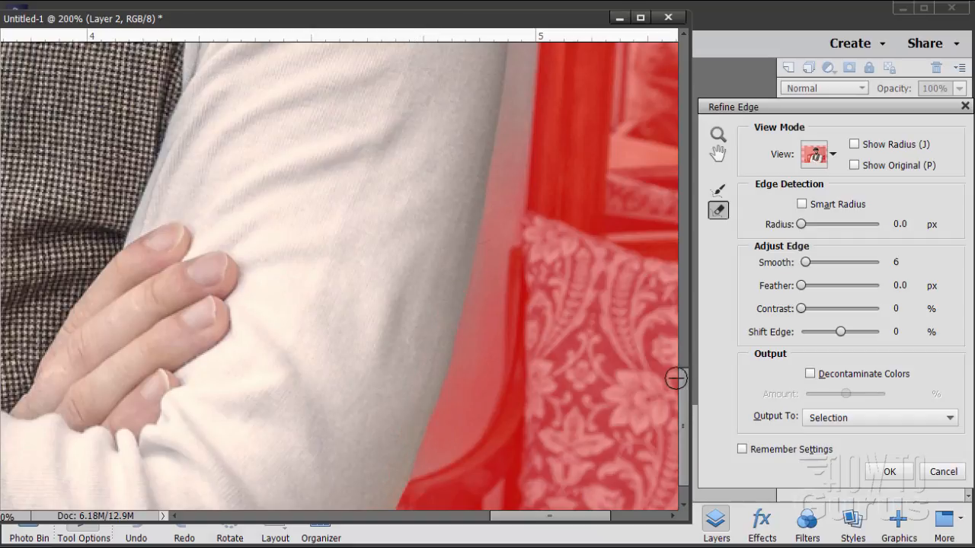
Erase the refinement along the opposite shoulder's brown vest strip and the beard edge above it to restore their solid edges
scroll(674, 412, down, 1)
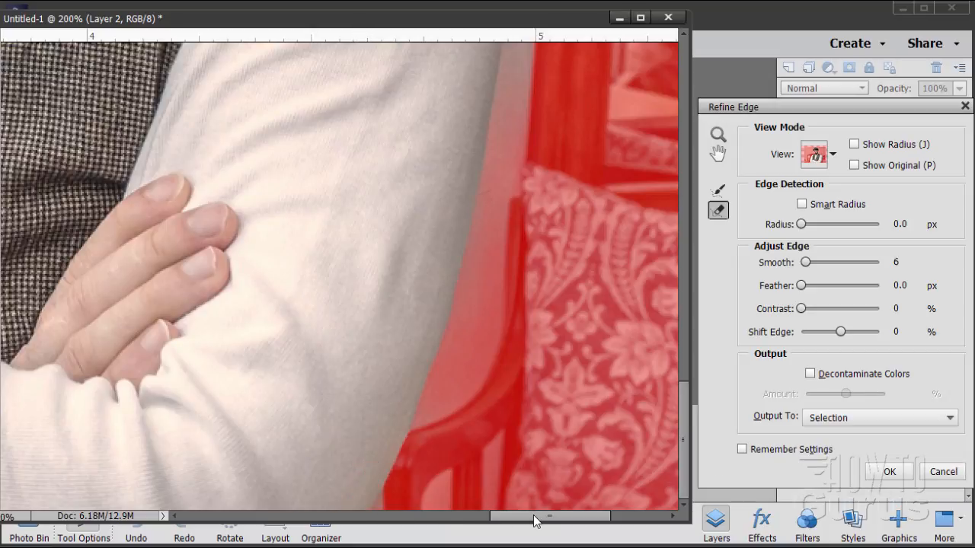
drag(533, 516, 349, 515)
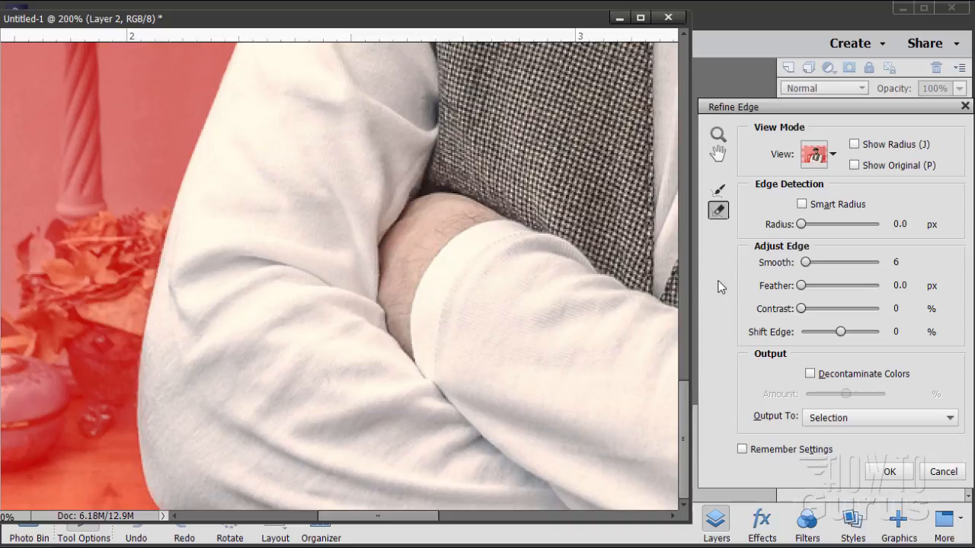
drag(684, 401, 680, 255)
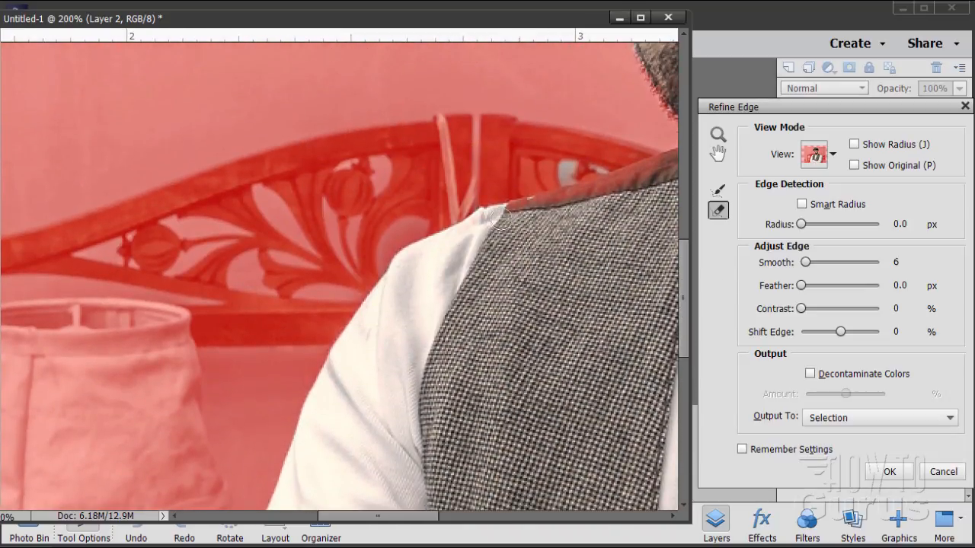
drag(486, 223, 454, 240)
drag(422, 518, 451, 520)
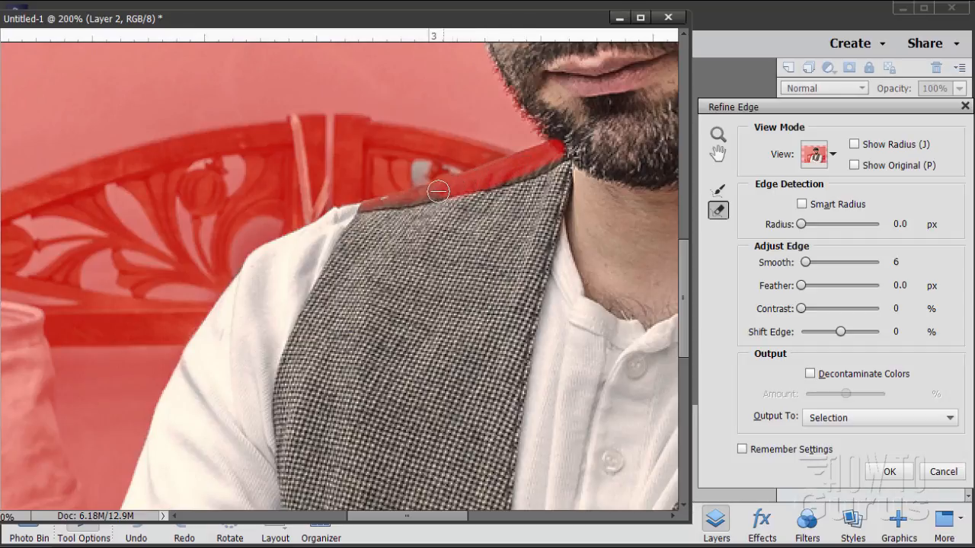
drag(415, 199, 336, 219)
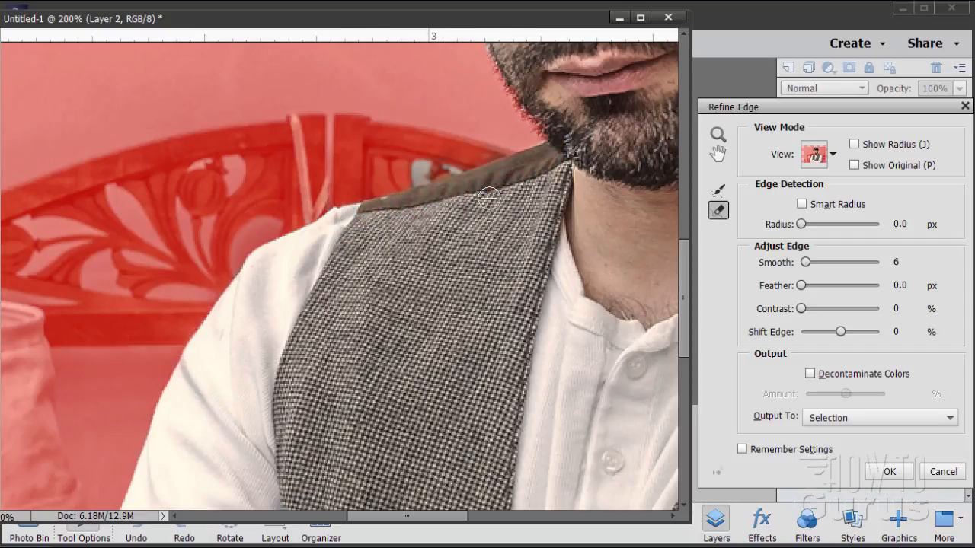
drag(476, 195, 566, 158)
mouse_move(532, 107)
mouse_down()
mouse_move(544, 135)
mouse_move(568, 144)
mouse_up()
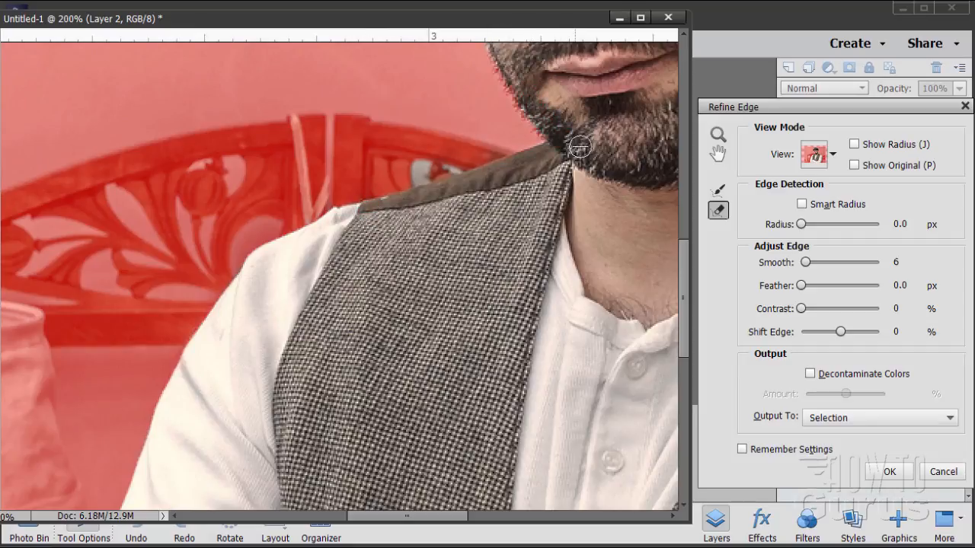
Output the refined edge to New Layer with Layer Mask and apply it
drag(761, 114, 536, 123)
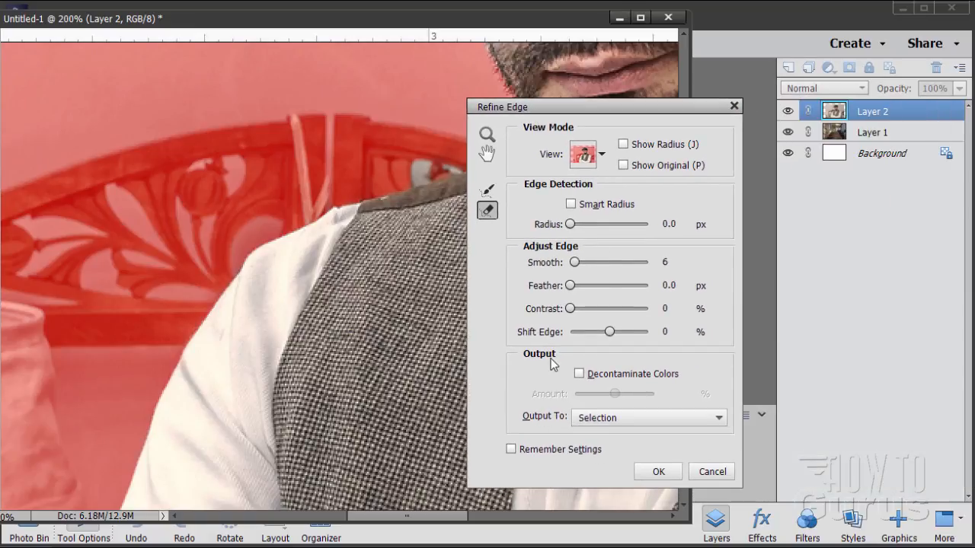
click(619, 423)
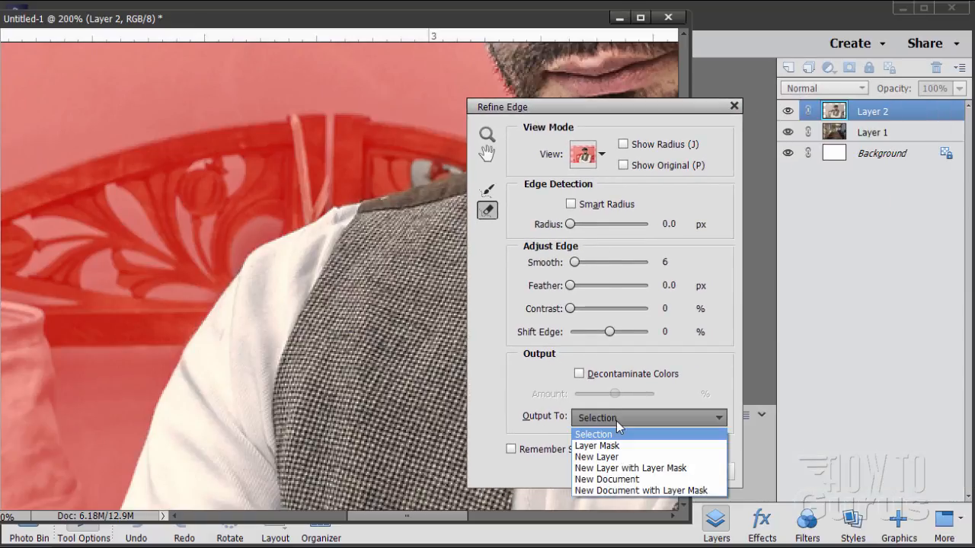
click(627, 468)
click(664, 473)
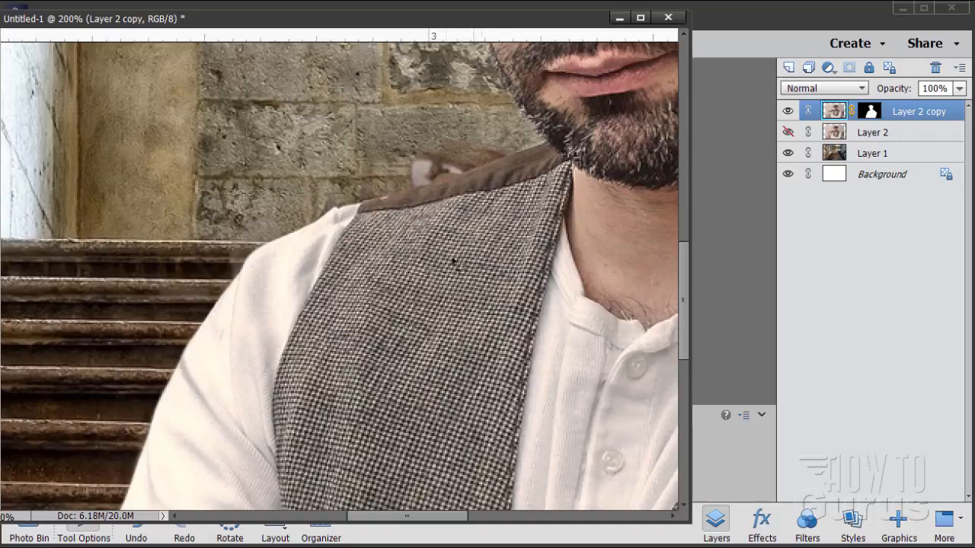
Inspect the cutout's sleeve edge against the iron railing and move the document window aside to uncover the toolbox
drag(436, 522, 593, 537)
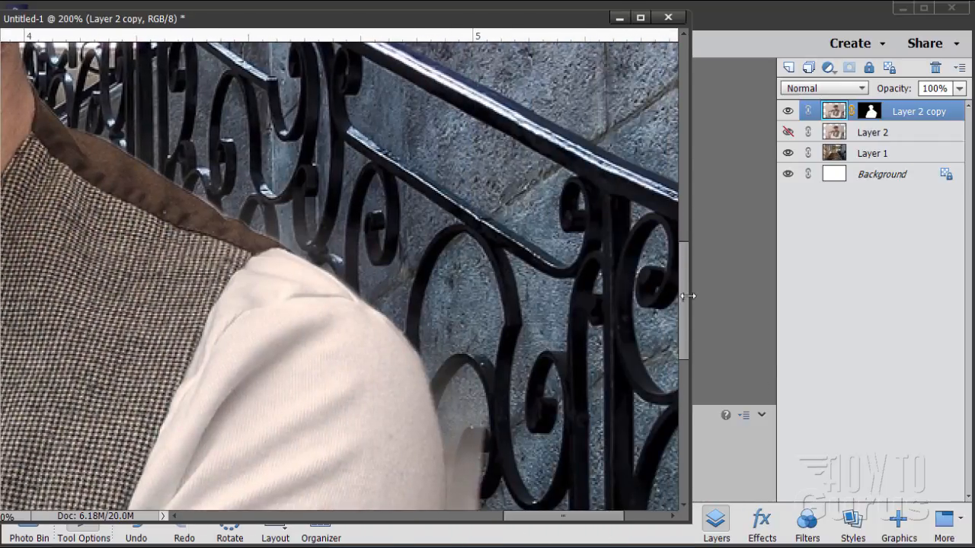
drag(688, 295, 689, 362)
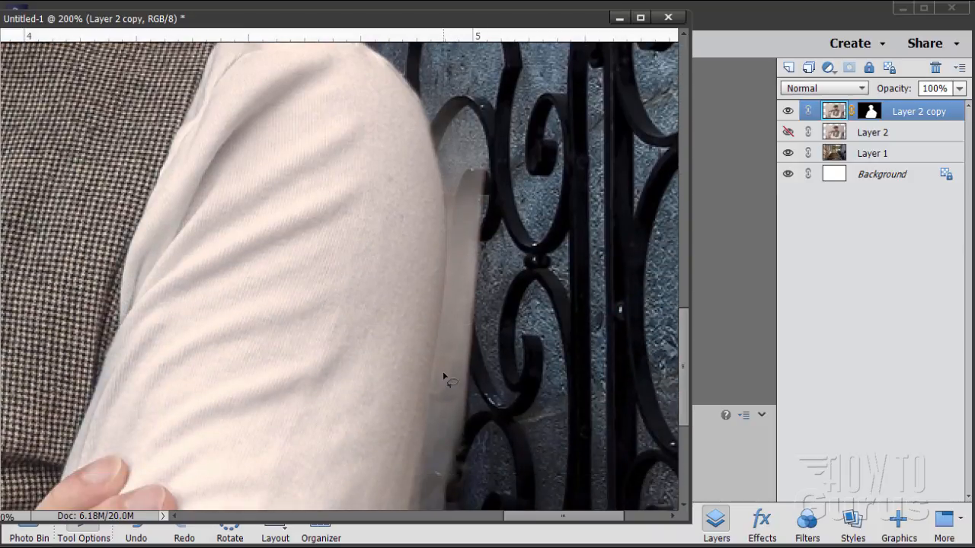
drag(362, 23, 465, 24)
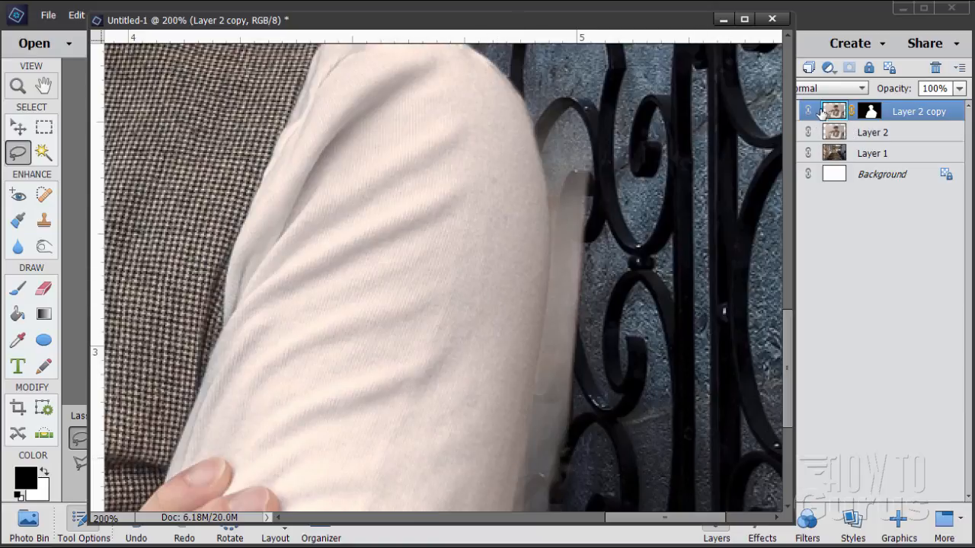
Target the Layer 2 copy mask and set up a hard round Brush at 36 px with the document docked again
click(873, 113)
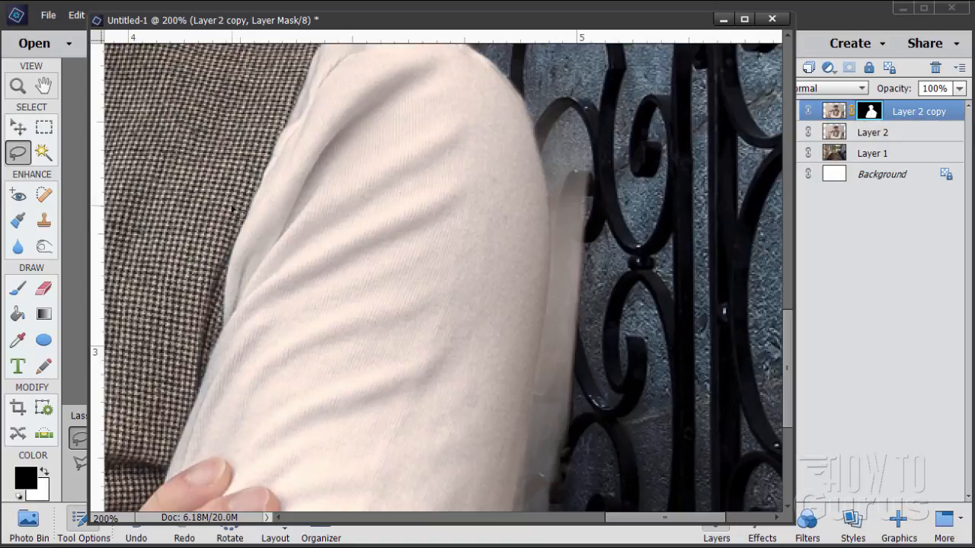
click(19, 289)
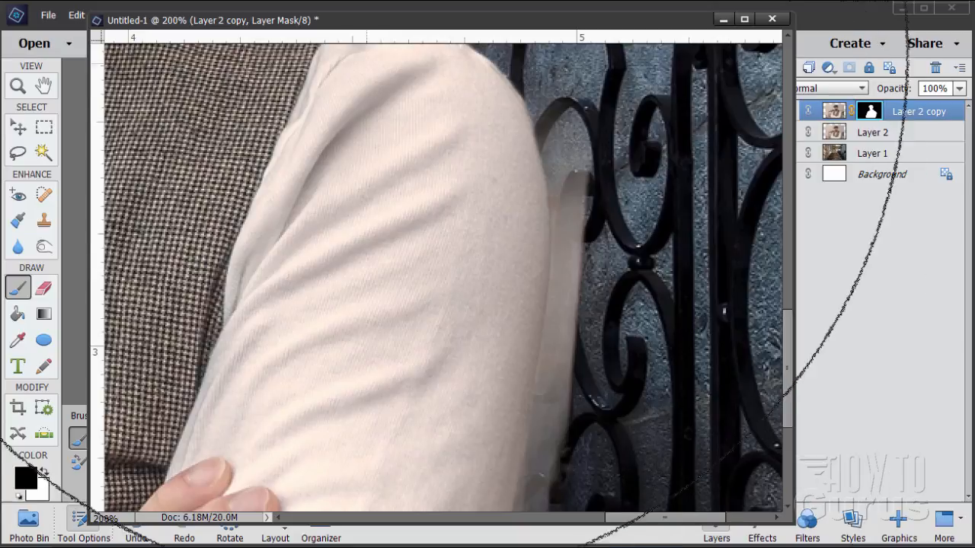
mouse_move(352, 32)
mouse_down()
mouse_move(495, 4)
mouse_move(426, 4)
mouse_move(336, 89)
mouse_move(338, 72)
mouse_up()
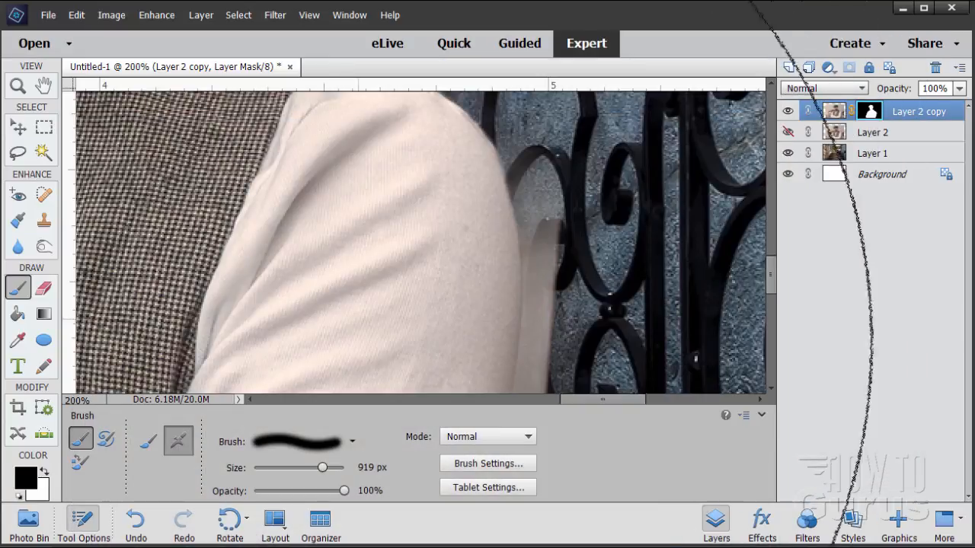
drag(323, 471, 266, 470)
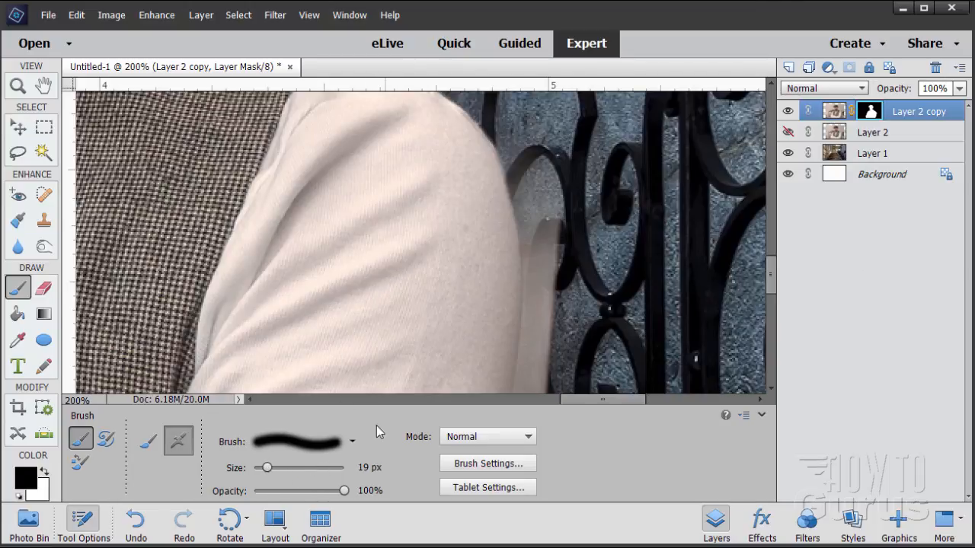
key(period)
key(period)
click(325, 449)
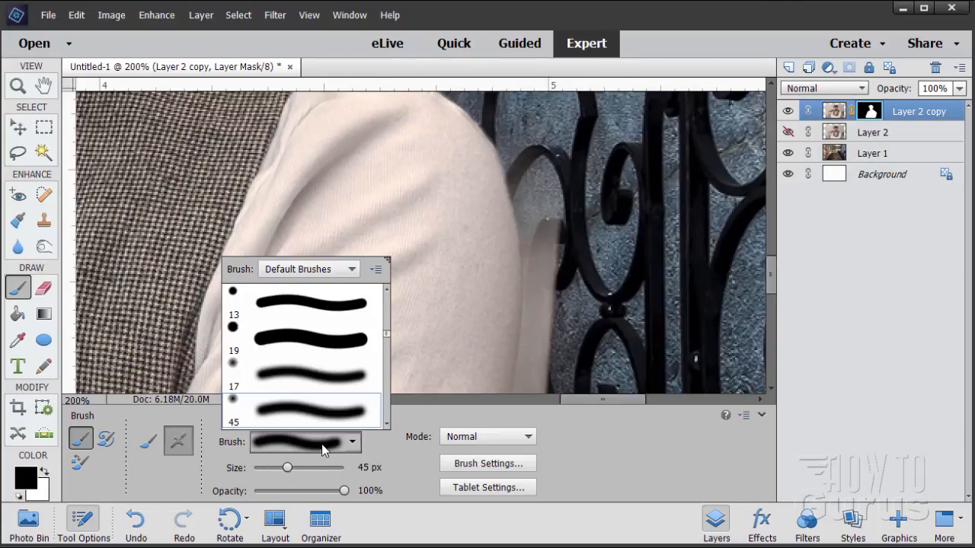
double_click(291, 340)
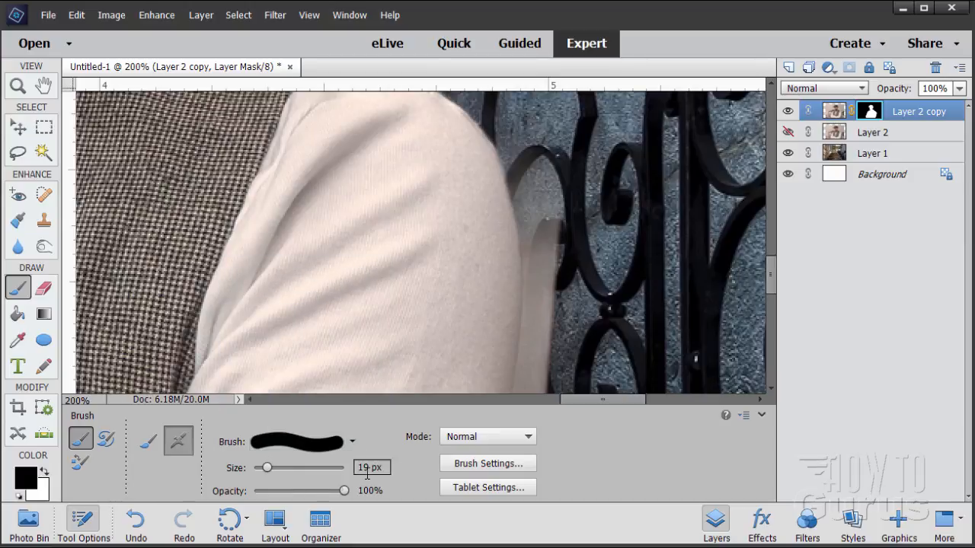
drag(271, 467, 280, 464)
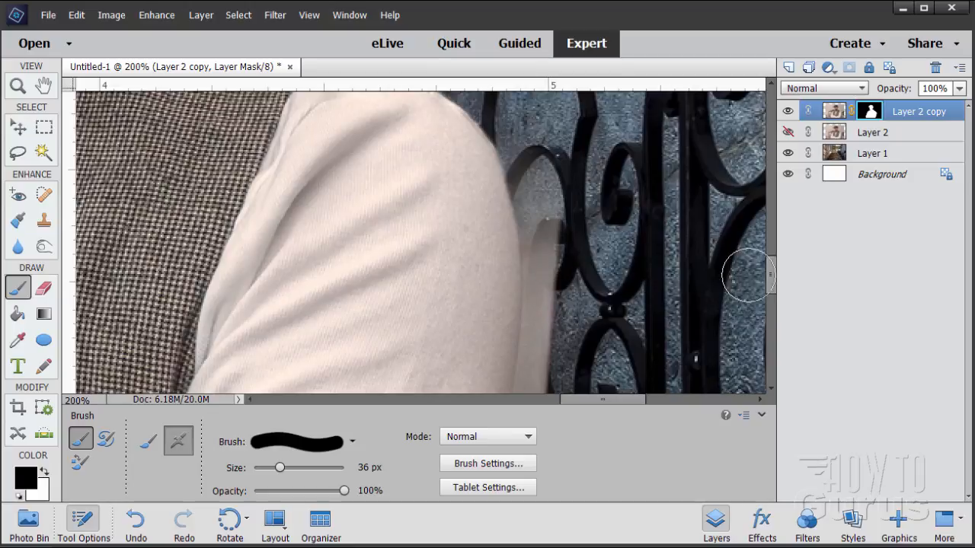
Paint black on the mask down the outer edge of the sleeve beside the railing, from the upper arm to the elbow, to hide the chair remnants
drag(771, 278, 767, 267)
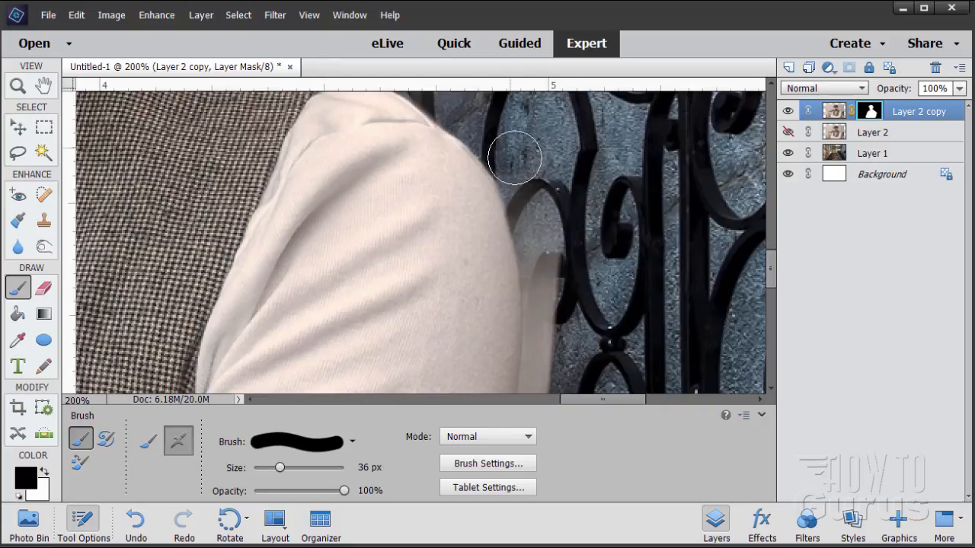
mouse_move(524, 176)
mouse_down()
mouse_move(558, 348)
mouse_move(594, 329)
mouse_move(556, 326)
mouse_move(555, 359)
mouse_move(562, 348)
mouse_up()
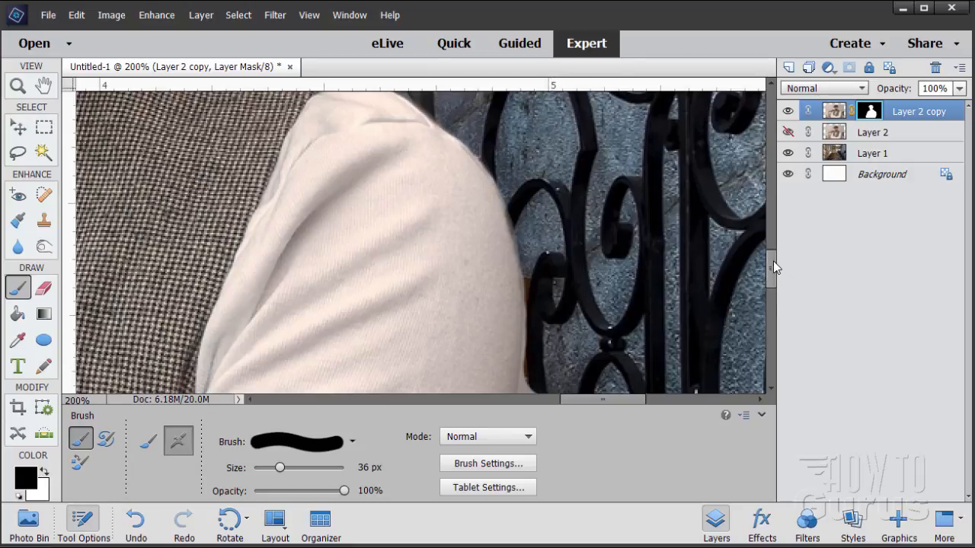
drag(774, 268, 769, 299)
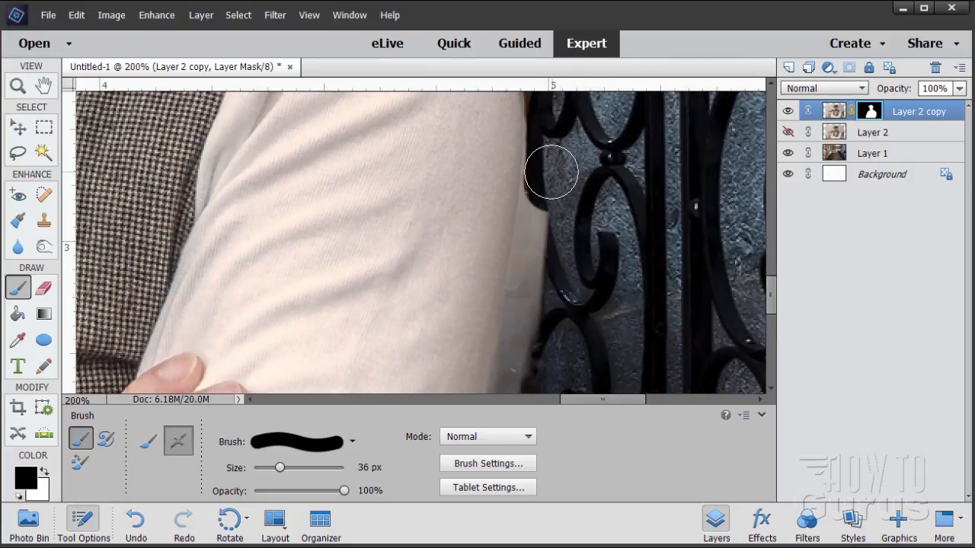
drag(551, 189, 527, 356)
drag(770, 291, 769, 312)
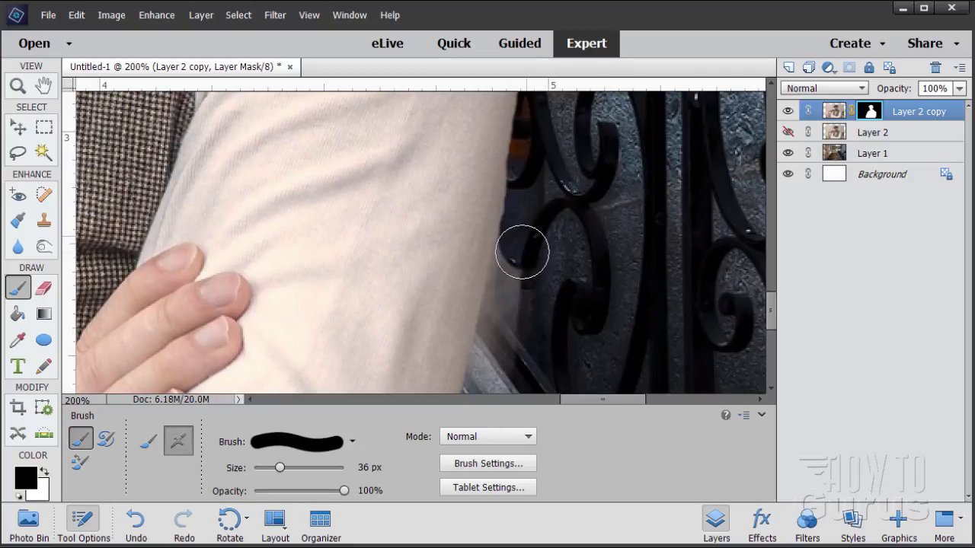
drag(521, 252, 496, 355)
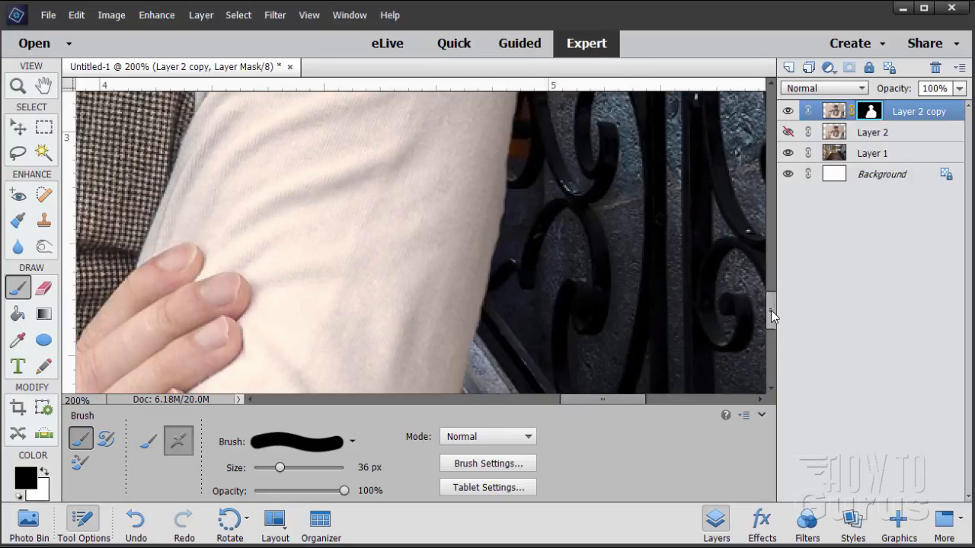
drag(771, 317, 772, 335)
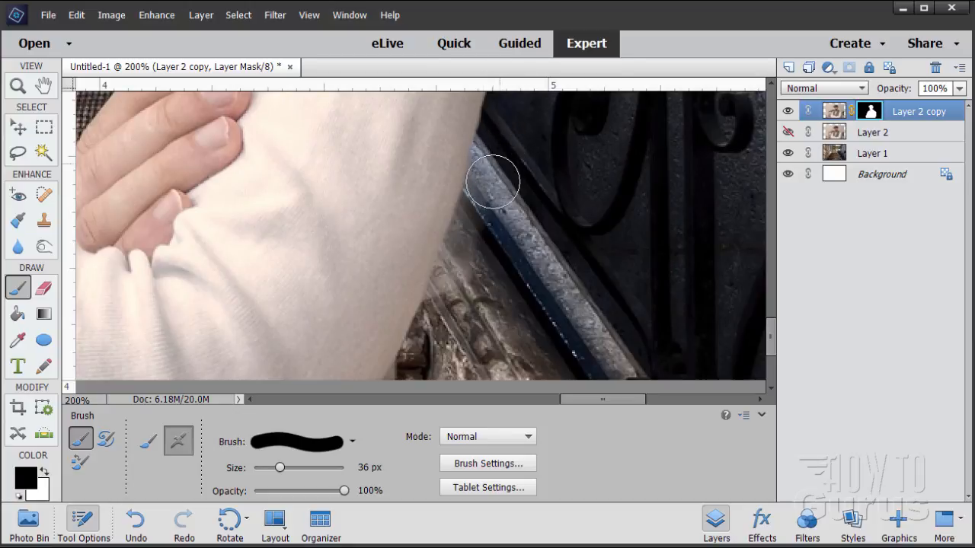
drag(493, 182, 420, 359)
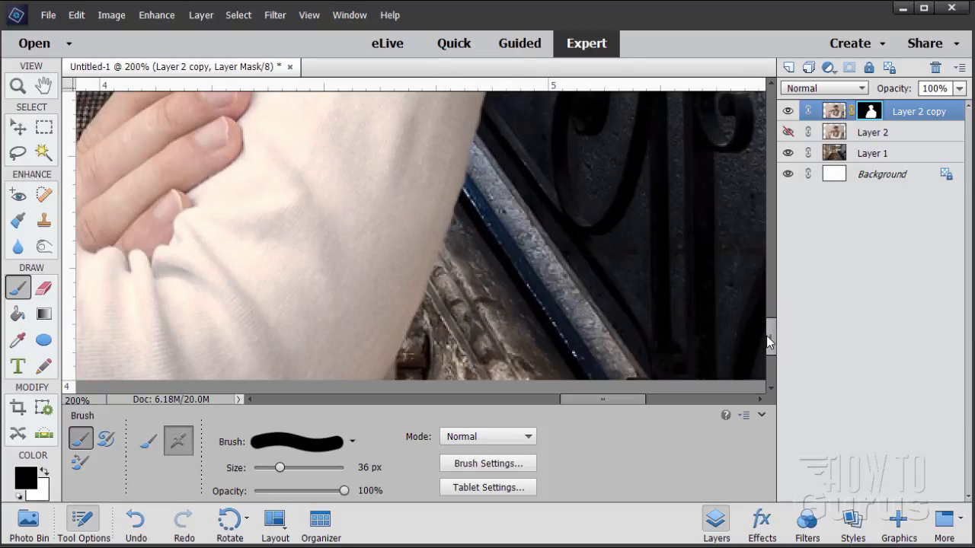
Paint black on the mask along the outside of the shoulder beside the railing to remove the leftover haze, and fit the whole image on screen
drag(769, 341, 763, 245)
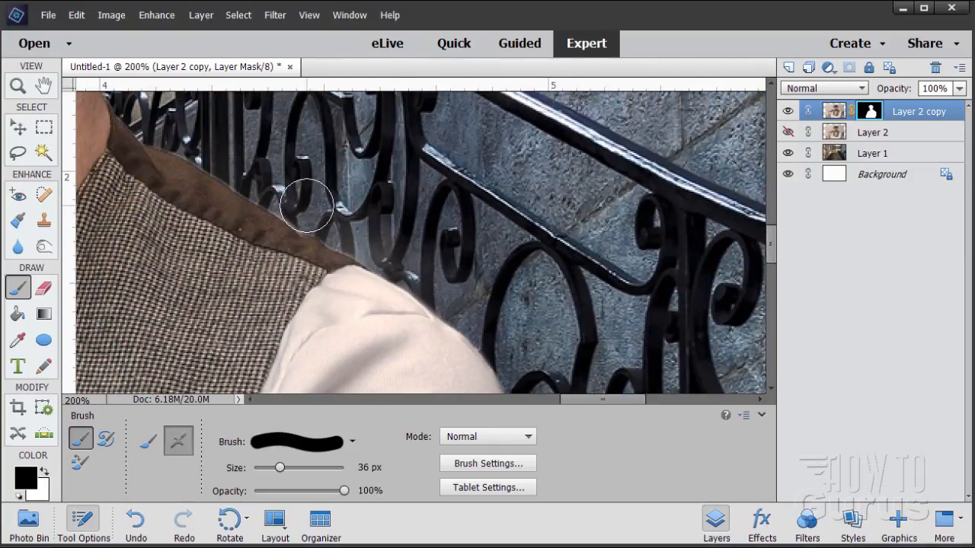
mouse_move(313, 203)
mouse_down()
mouse_move(363, 229)
mouse_move(302, 202)
mouse_move(441, 277)
mouse_move(488, 320)
mouse_up()
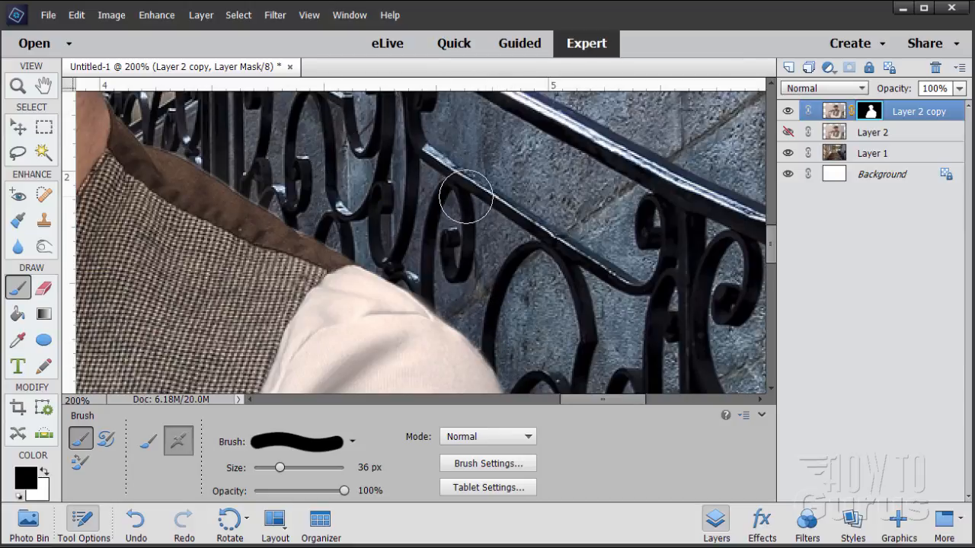
click(17, 86)
click(401, 439)
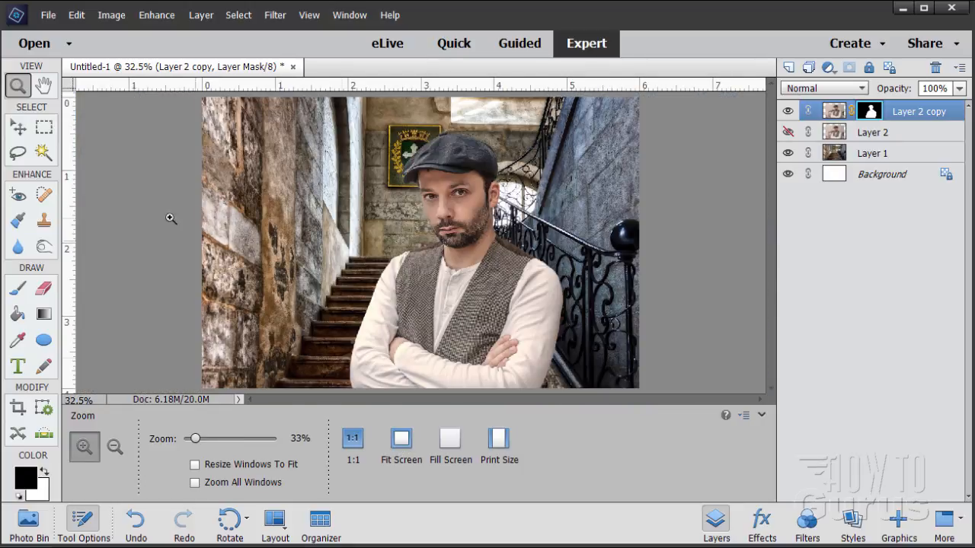
Float the document in its own window, enlarge it so empty space surrounds the image, and keep the toolbox uncovered
click(20, 129)
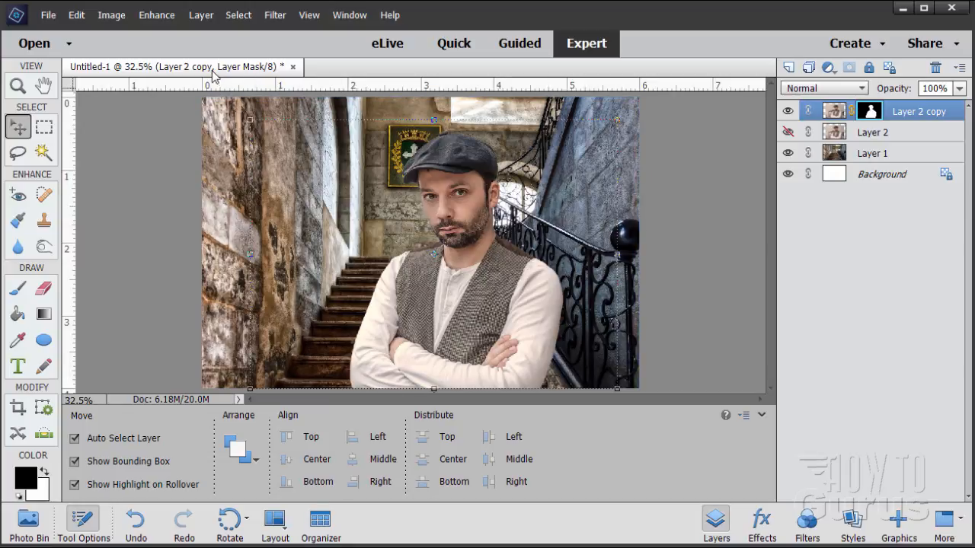
drag(212, 69, 255, 21)
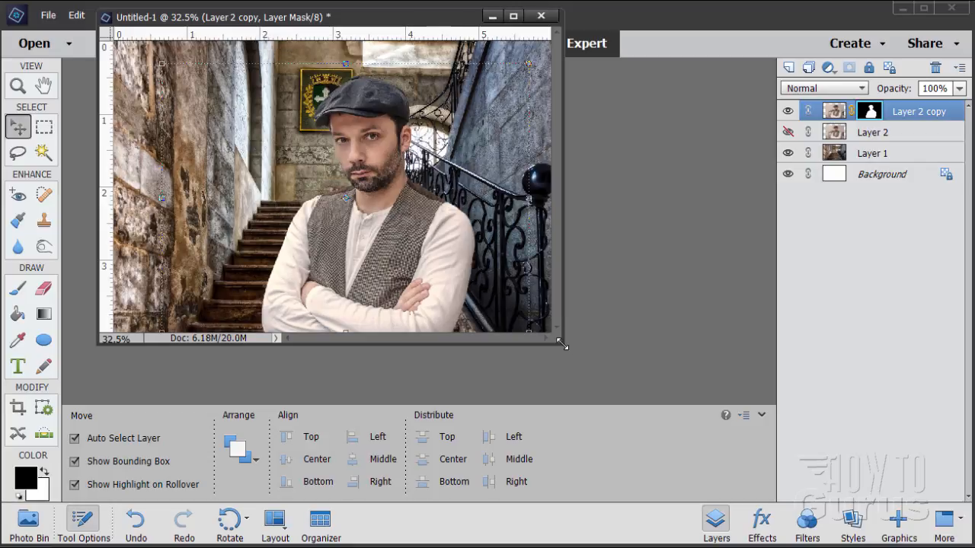
drag(562, 346, 697, 507)
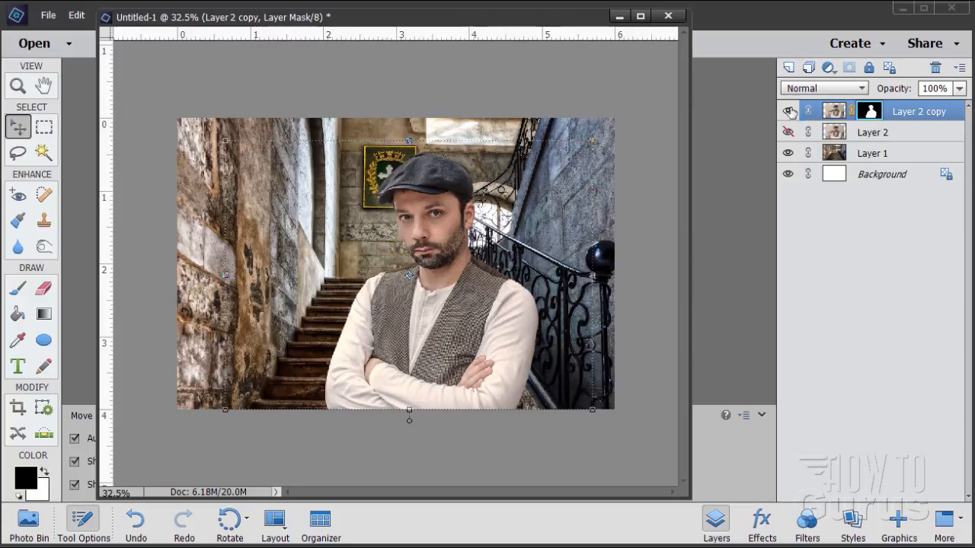
drag(514, 23, 647, 21)
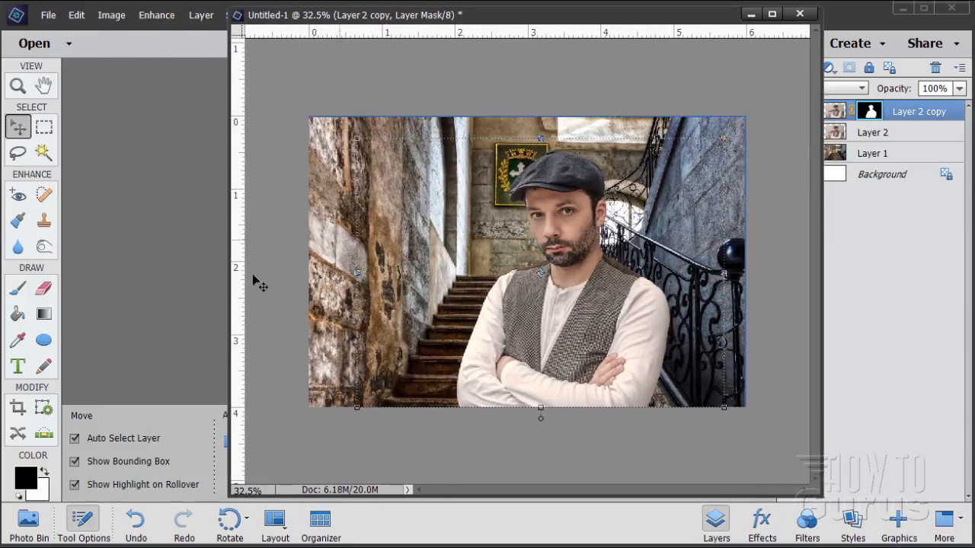
Set up a soft round Brush from the 300 px preset and set its size to 500 px
click(19, 291)
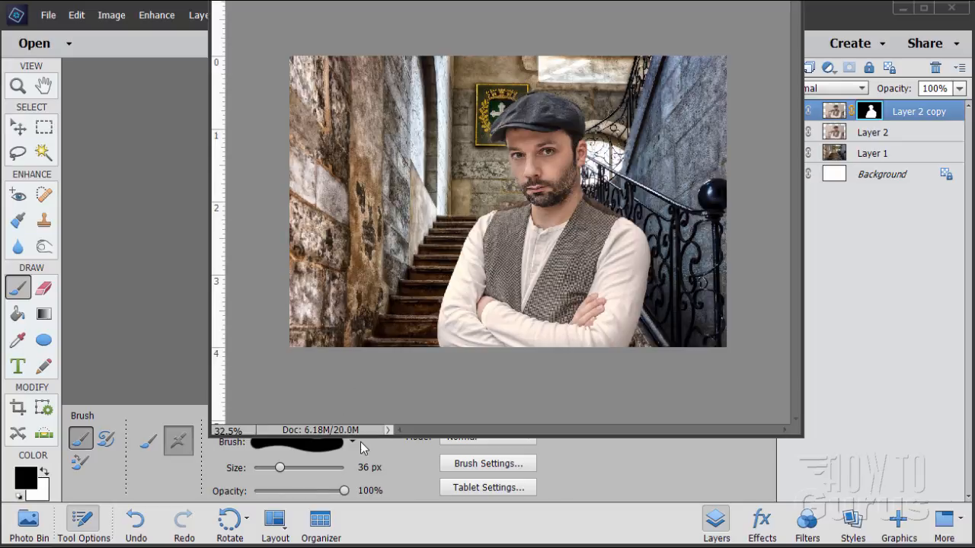
click(352, 443)
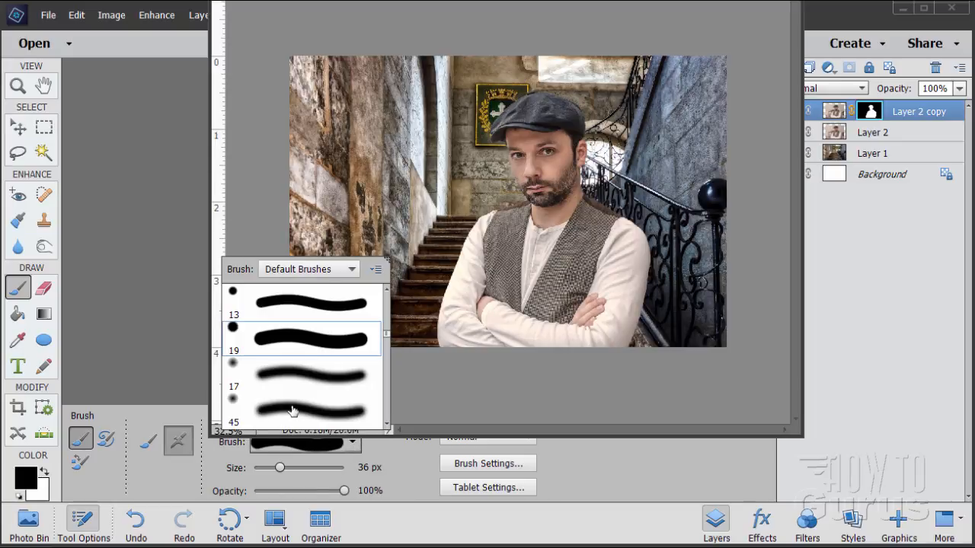
scroll(293, 411, down, 4)
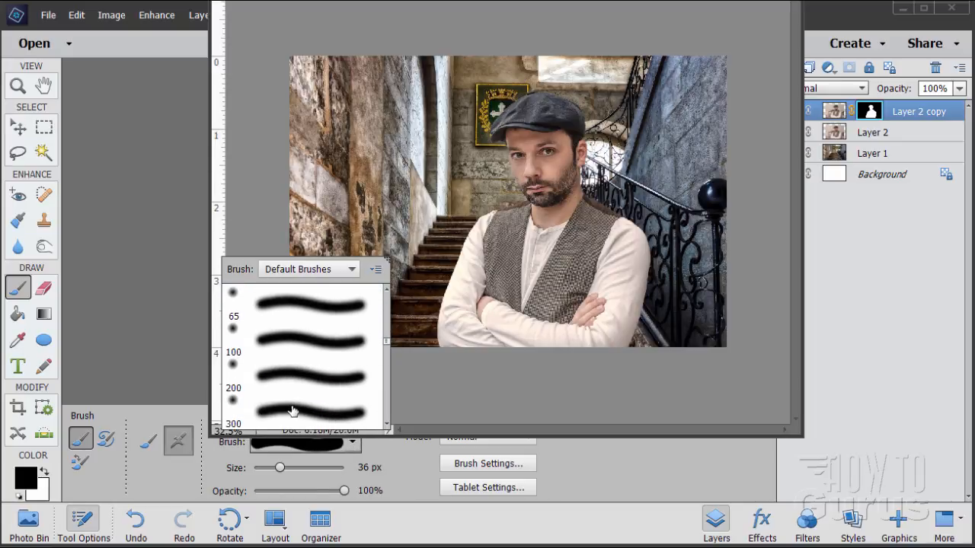
scroll(292, 412, down, 3)
click(282, 354)
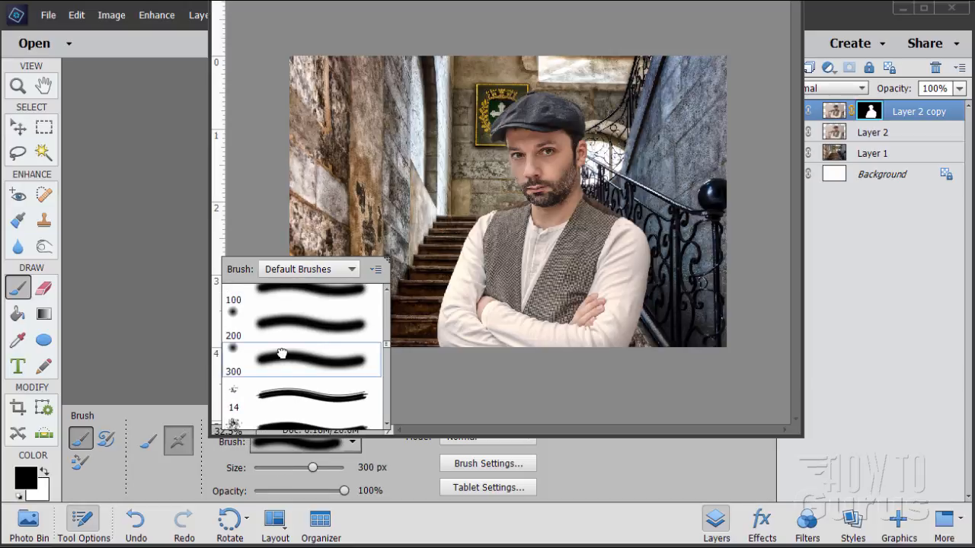
click(286, 366)
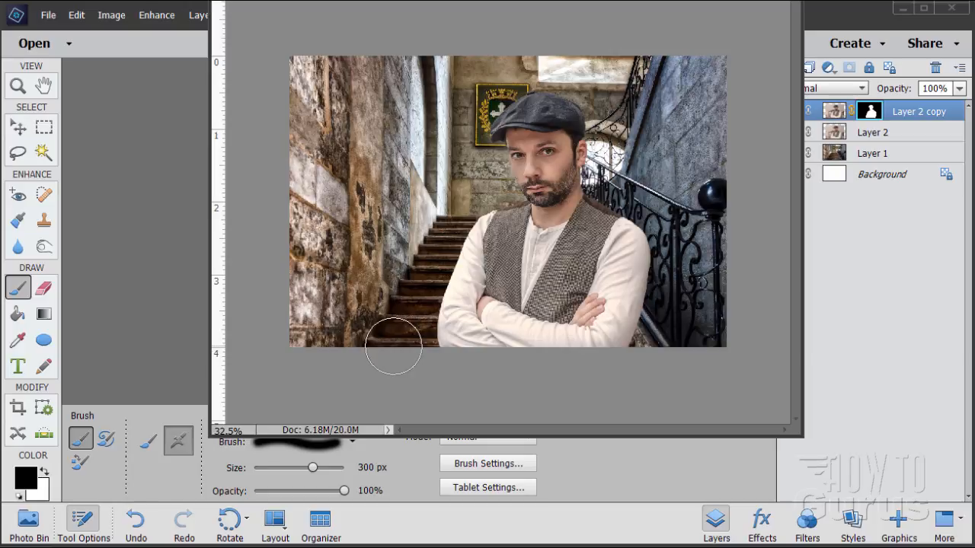
click(363, 468)
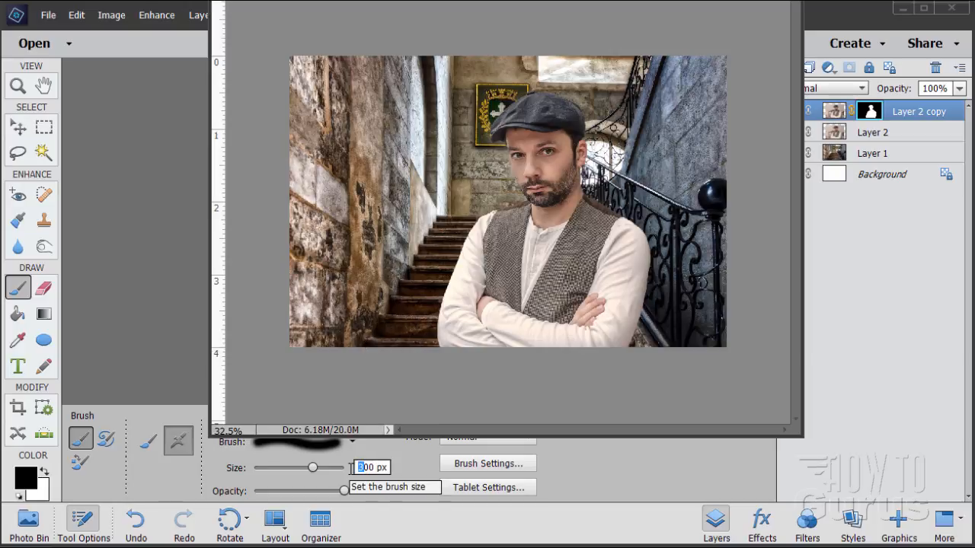
text(5)
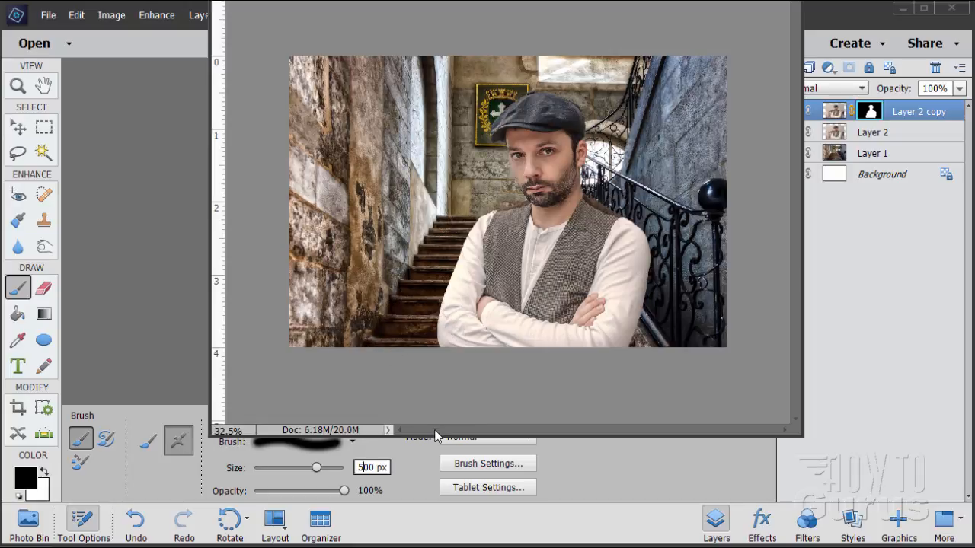
Paint black on the mask along the image's bottom edge to fade the man's lower body into the steps, and dock the document again
drag(434, 435, 440, 524)
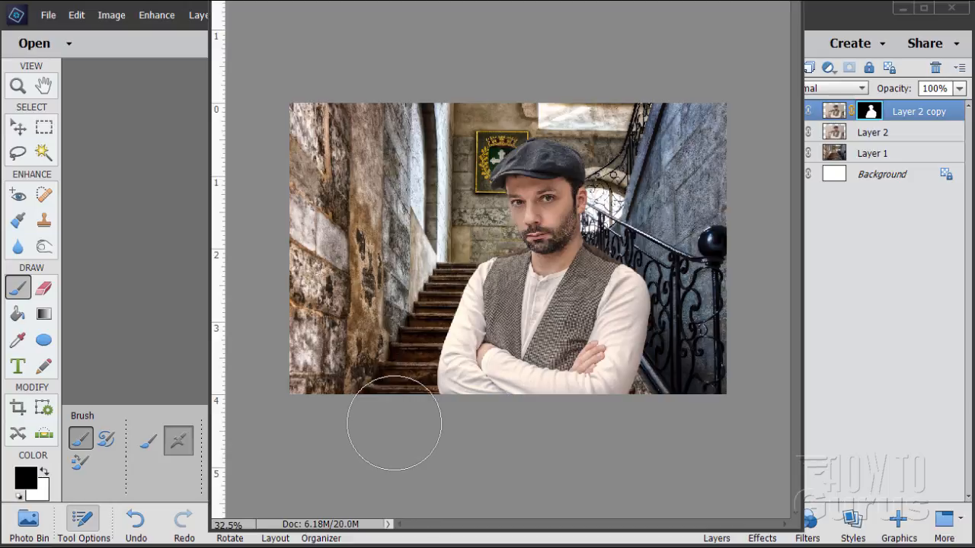
mouse_move(390, 437)
mouse_down()
mouse_move(727, 433)
mouse_move(406, 445)
mouse_move(662, 440)
mouse_move(469, 457)
mouse_move(362, 432)
mouse_move(346, 399)
mouse_move(380, 397)
mouse_move(385, 365)
mouse_move(386, 412)
mouse_move(418, 460)
mouse_up()
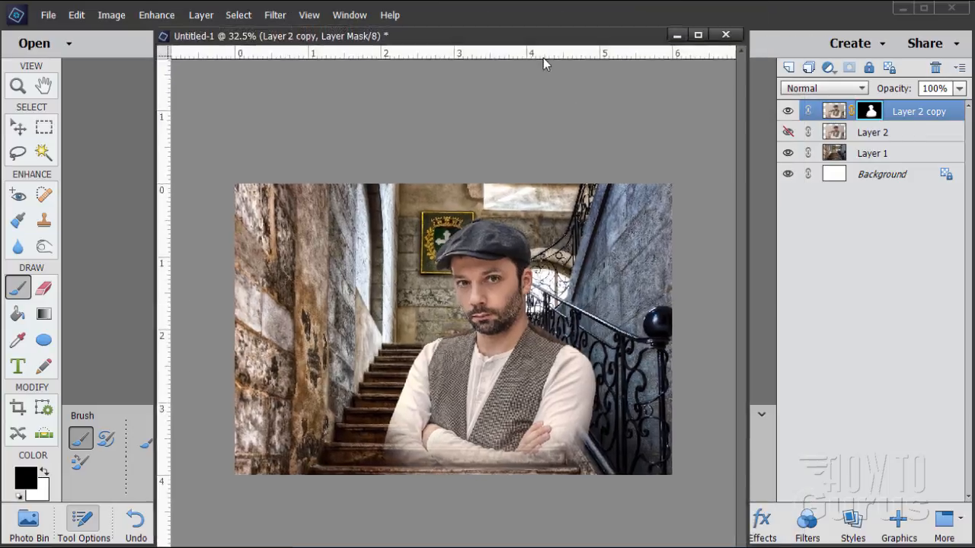
drag(543, 35, 492, 78)
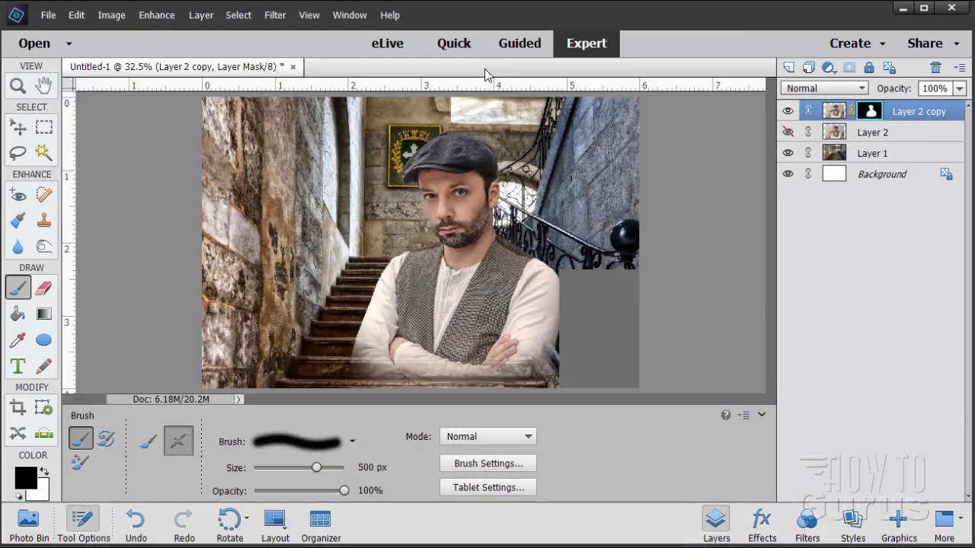
Duplicate the masked Layer 2 copy and hide the original masked layer beneath the duplicate
click(26, 128)
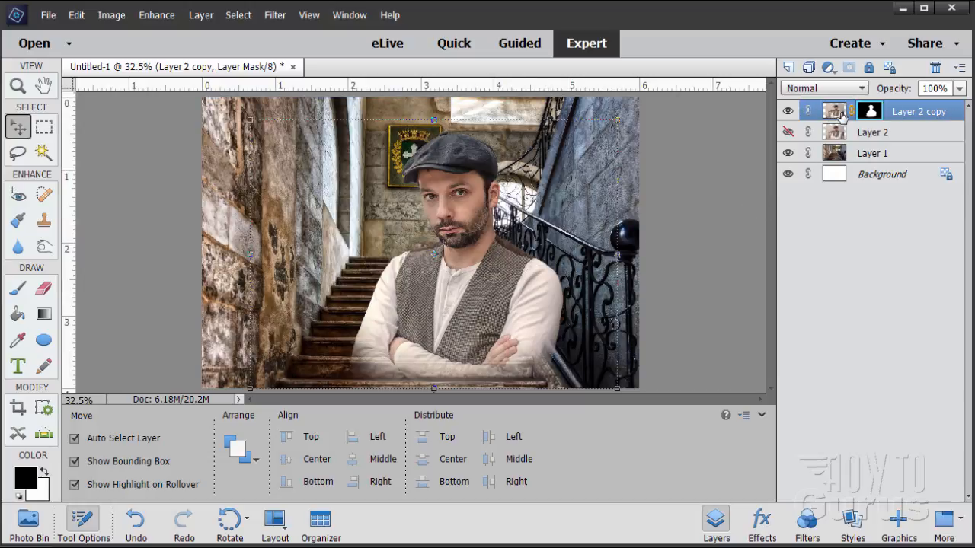
drag(838, 112, 789, 68)
click(788, 132)
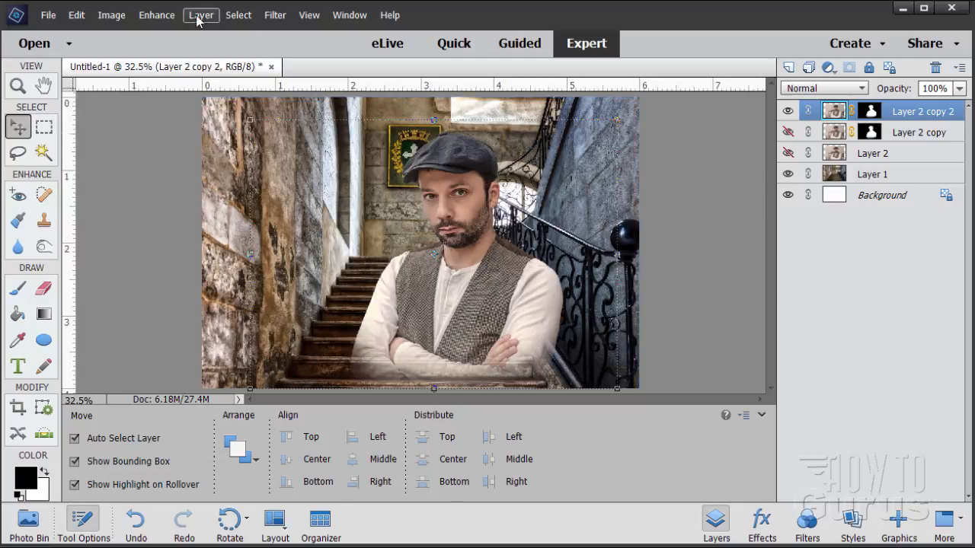
Compare the black-and-white conversion styles on Layer 2 copy 2 and convert it using the Infrared Effect style
click(164, 16)
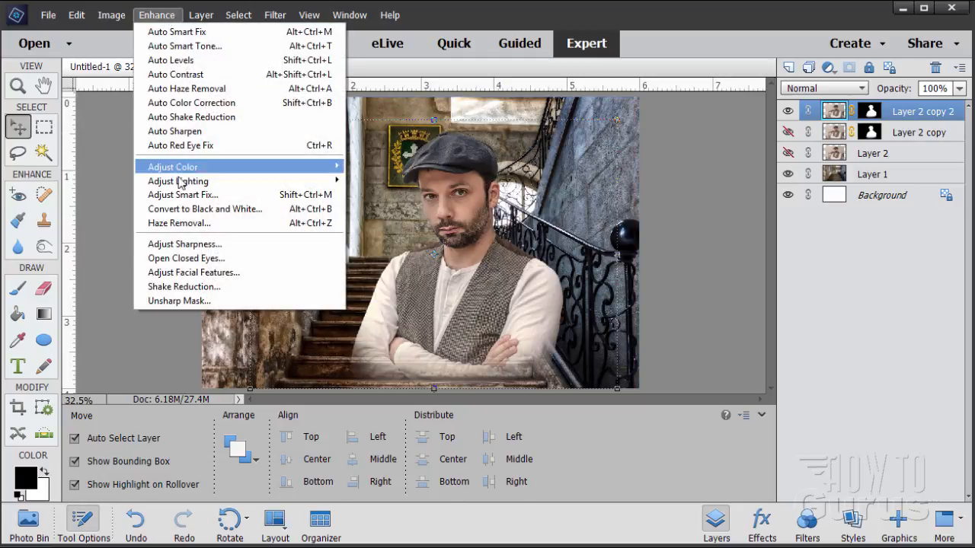
click(192, 209)
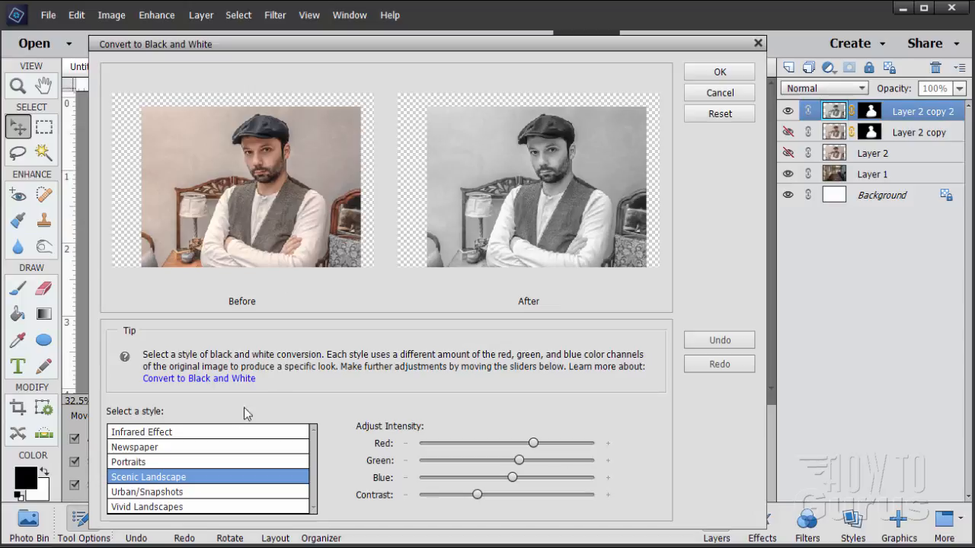
click(169, 434)
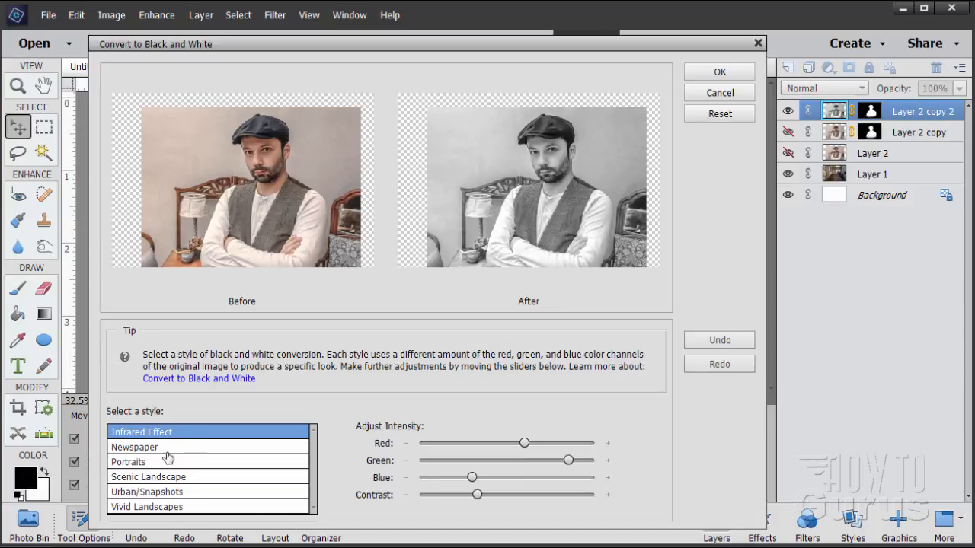
click(151, 447)
click(158, 433)
click(135, 448)
click(129, 462)
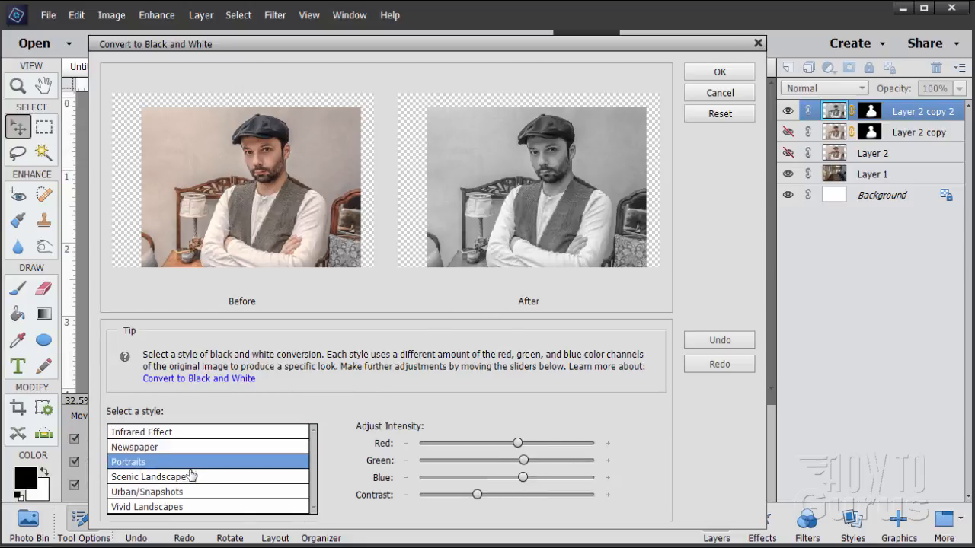
click(169, 479)
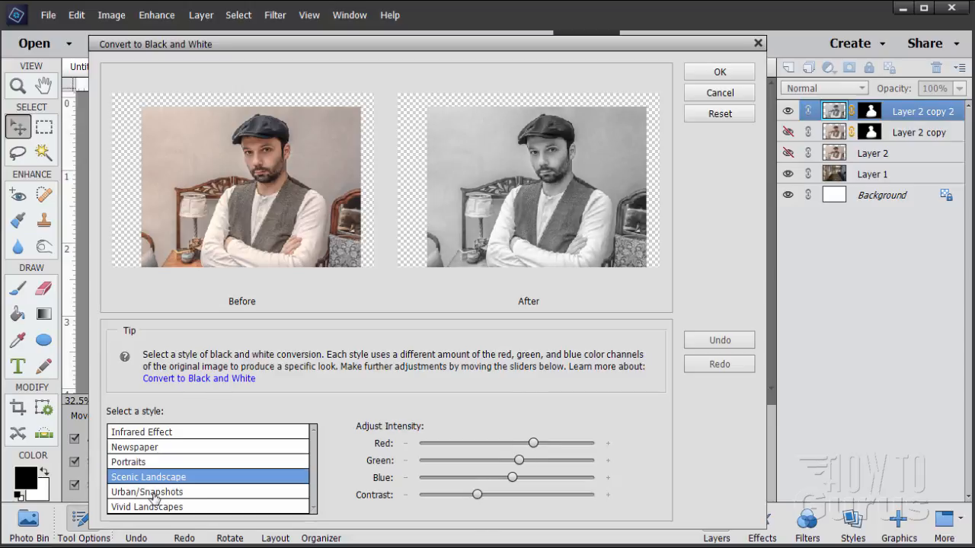
click(155, 493)
click(151, 507)
click(135, 434)
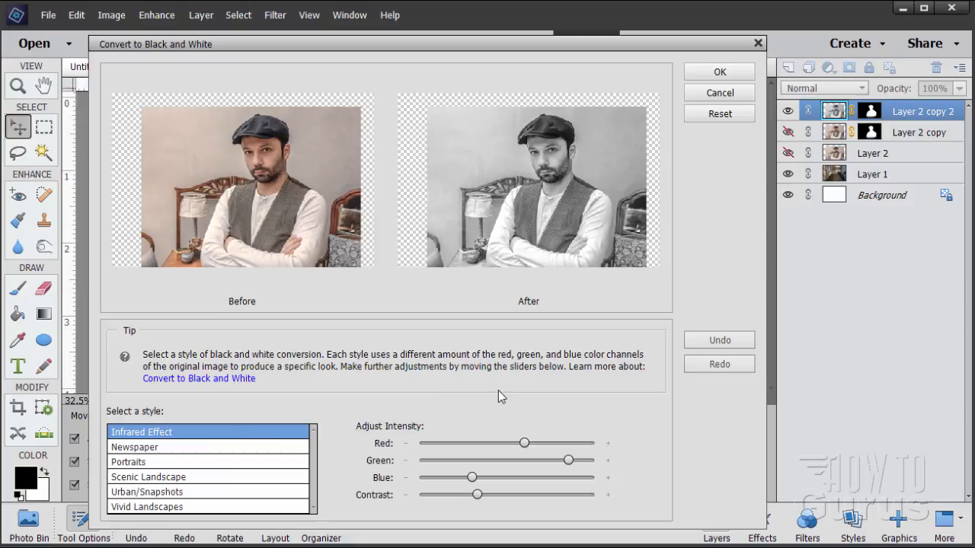
click(717, 73)
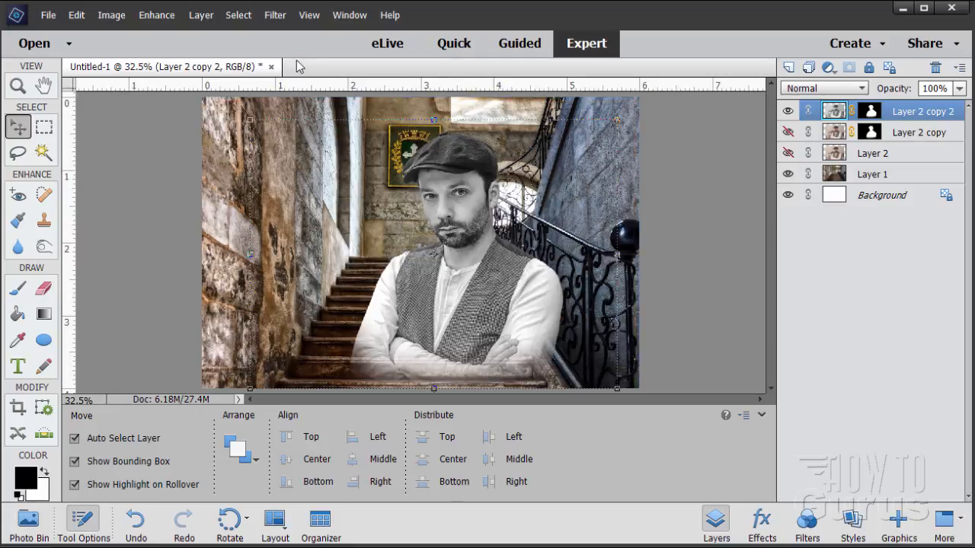
Invert the black-and-white man on Layer 2 copy 2, and duplicate that layer with the source copy hidden
click(271, 16)
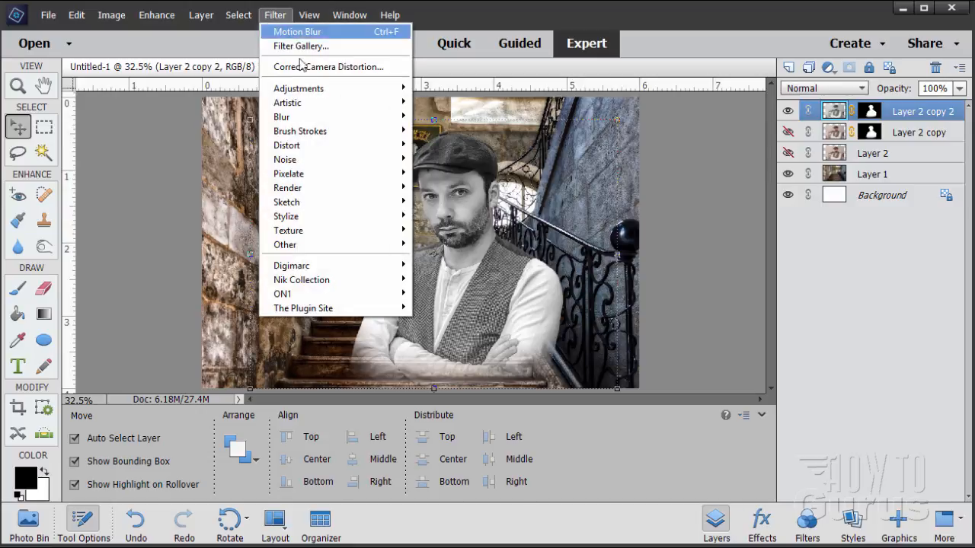
mouse_move(317, 90)
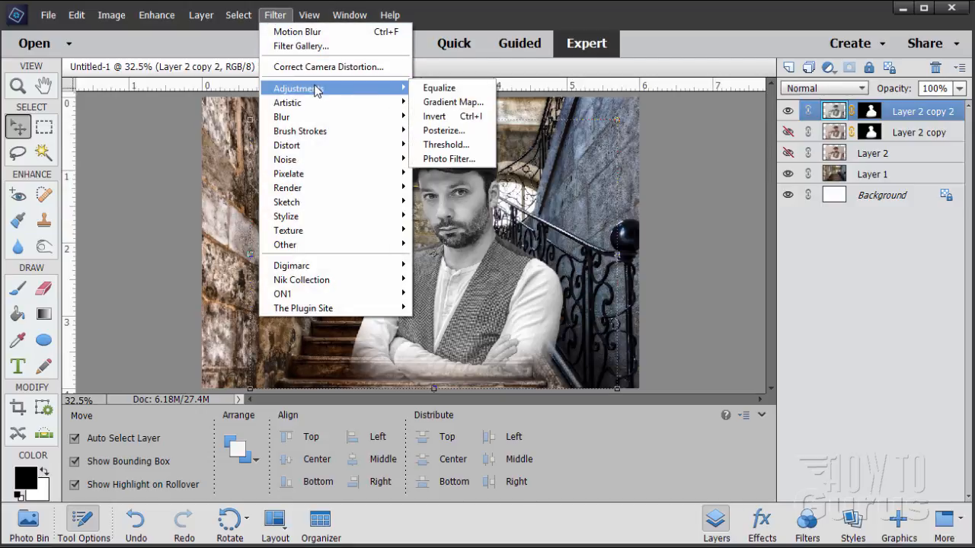
click(446, 122)
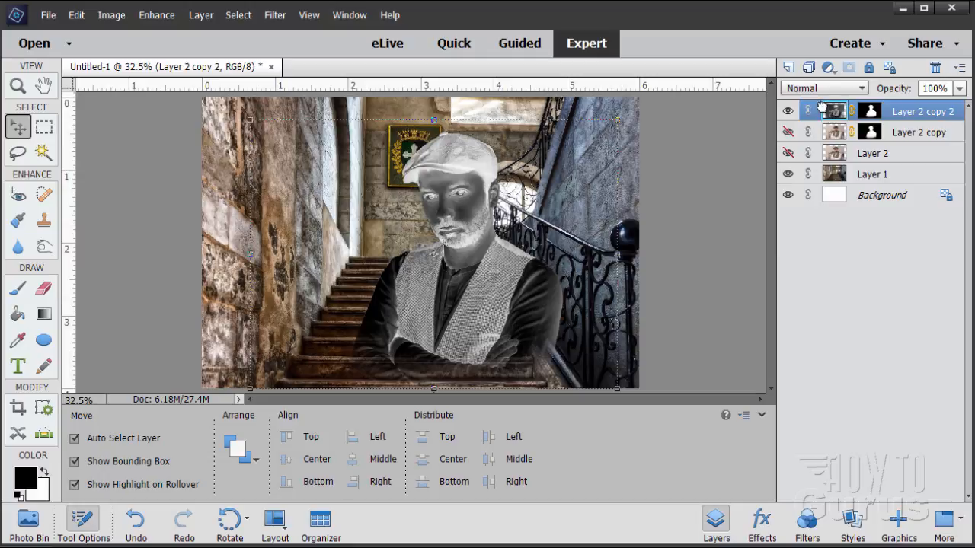
drag(823, 109, 788, 66)
click(788, 132)
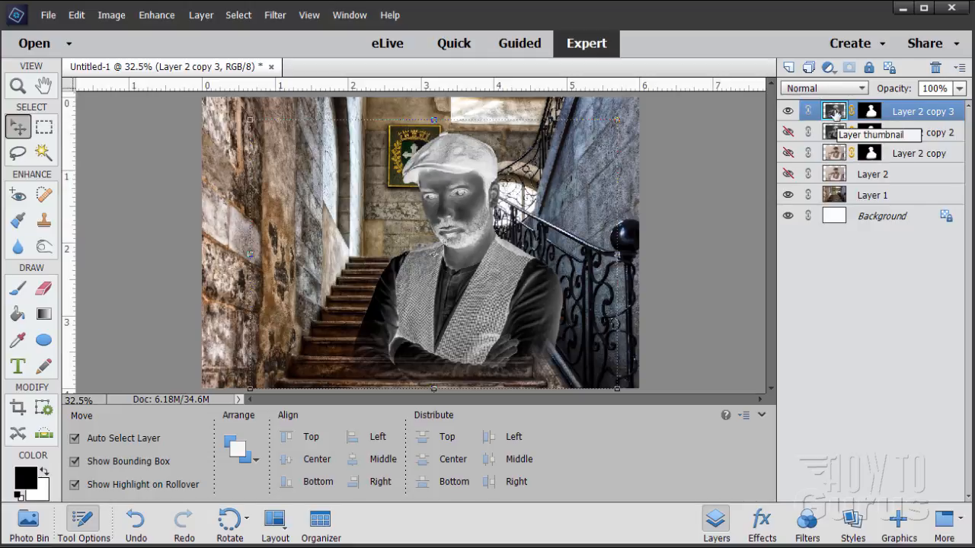
Apply a Motion Blur to the visible inverted duplicate at a 0° angle, with the distance slightly below 56 pixels
click(275, 17)
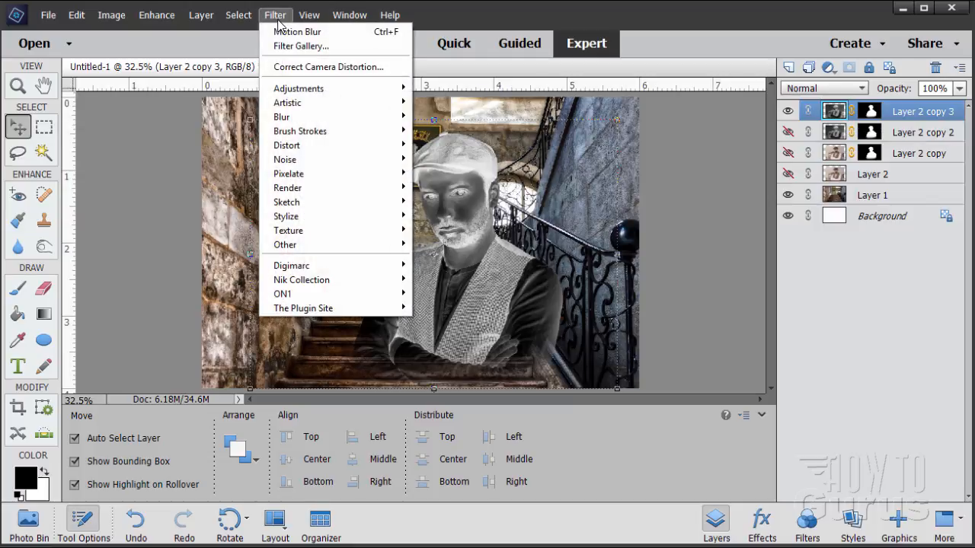
mouse_move(308, 121)
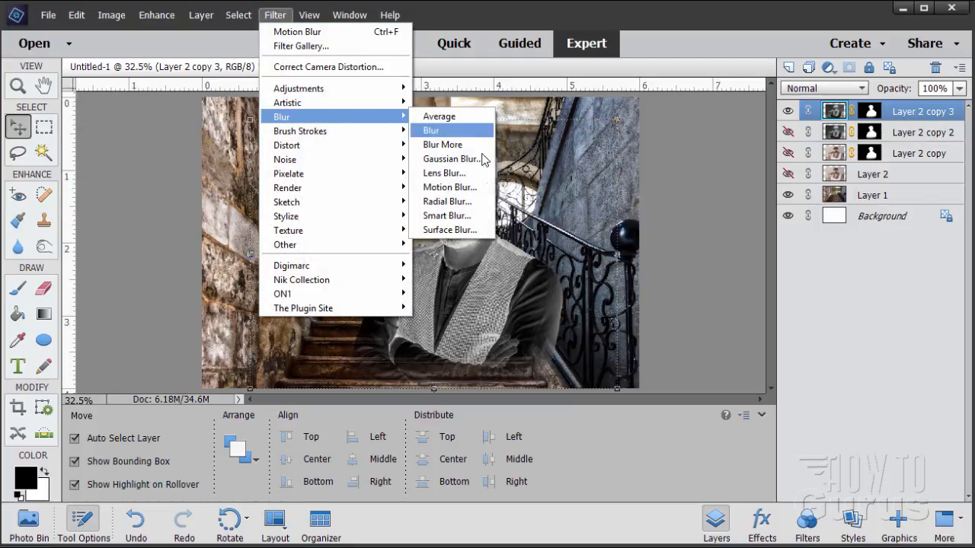
click(442, 186)
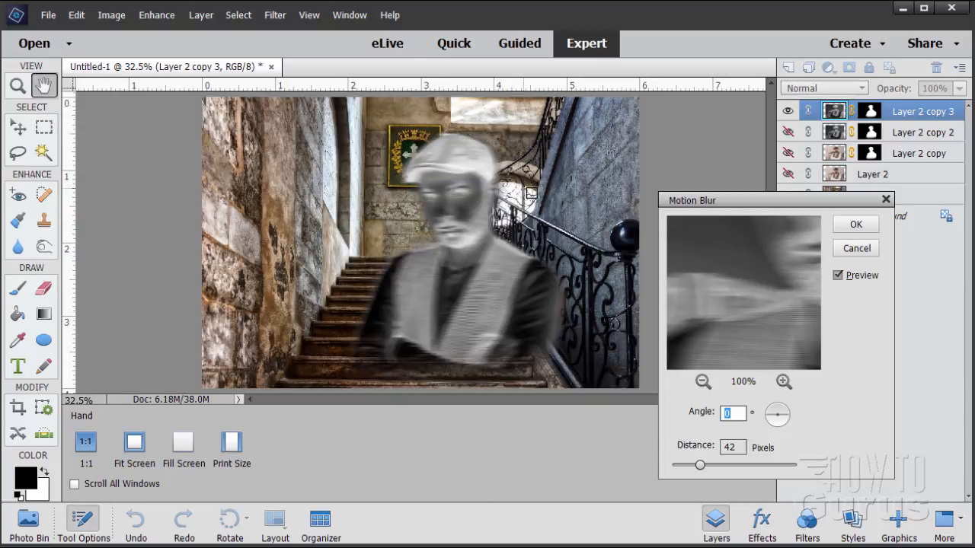
click(744, 413)
double_click(725, 414)
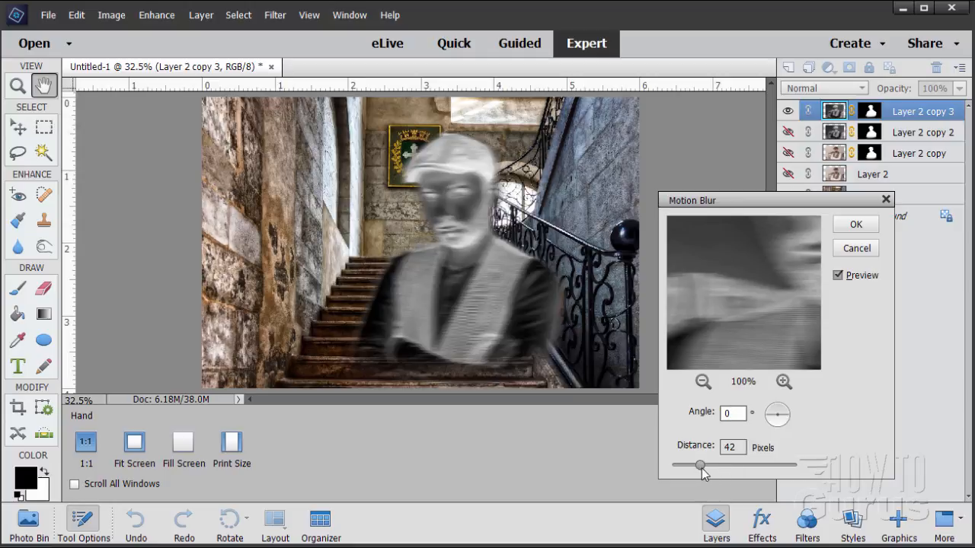
mouse_move(702, 469)
mouse_down()
mouse_move(719, 464)
mouse_move(706, 465)
mouse_up()
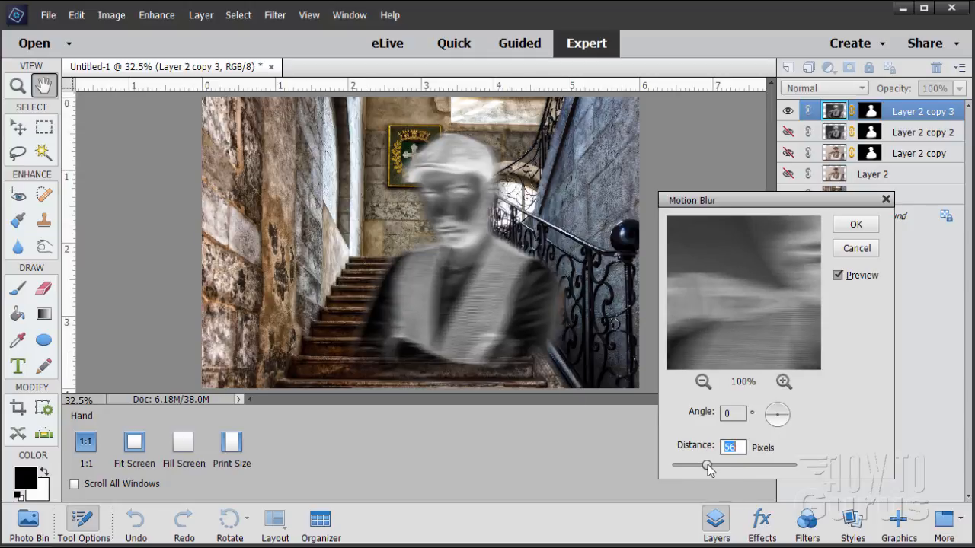
drag(707, 470, 704, 466)
click(856, 224)
key(v)
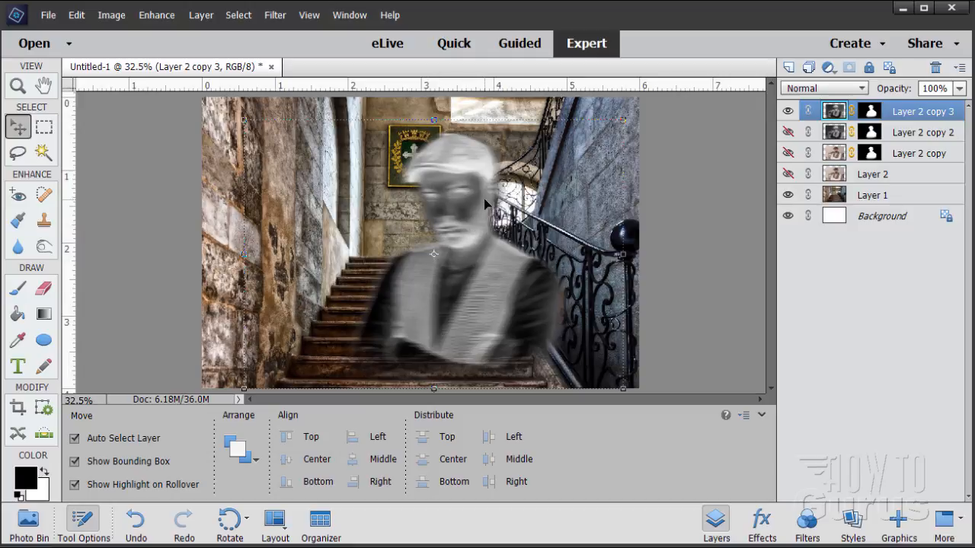
Lower the opacity of the blurred negative layer to 69%
click(961, 88)
drag(961, 107, 942, 111)
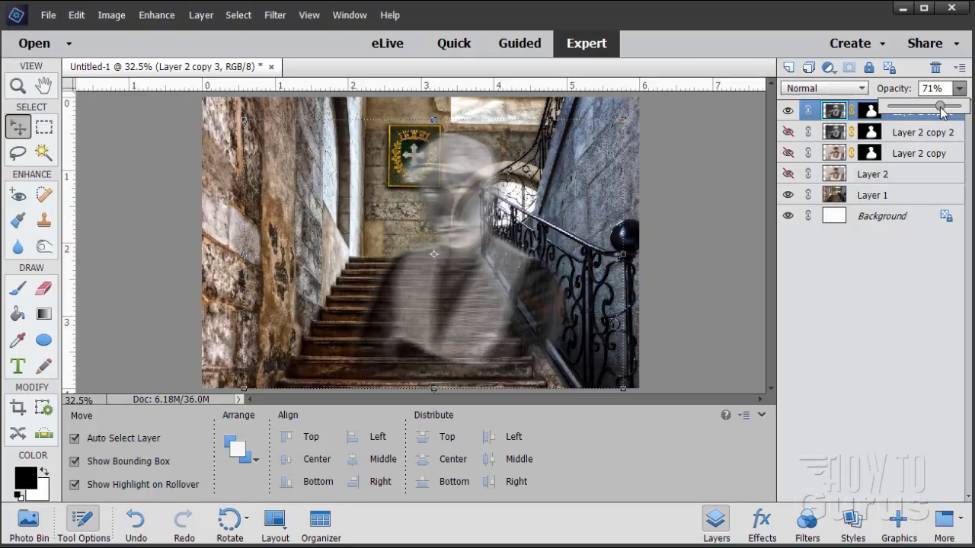
drag(943, 112, 941, 112)
Show the color masked layer, Layer 2 copy, and move it to the top of the layer stack
click(789, 154)
click(789, 154)
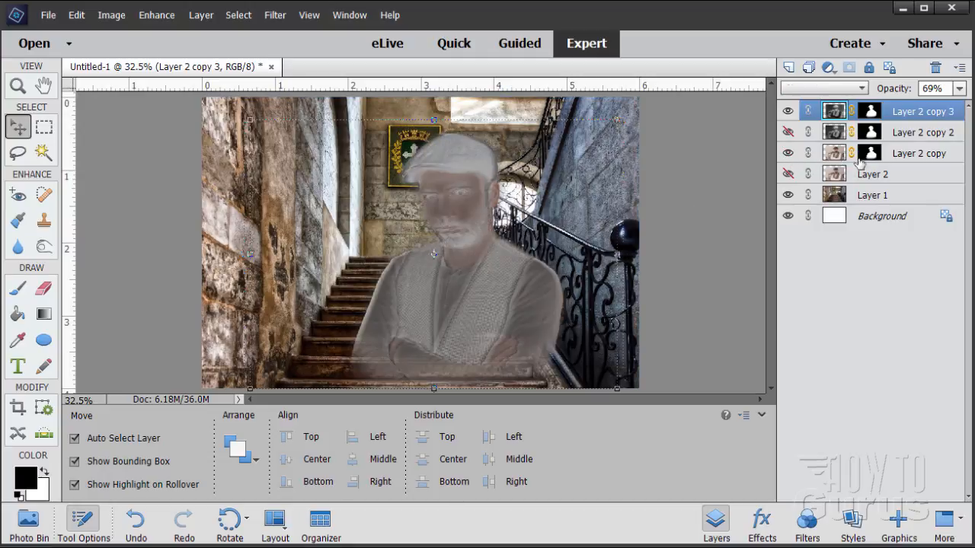
click(827, 156)
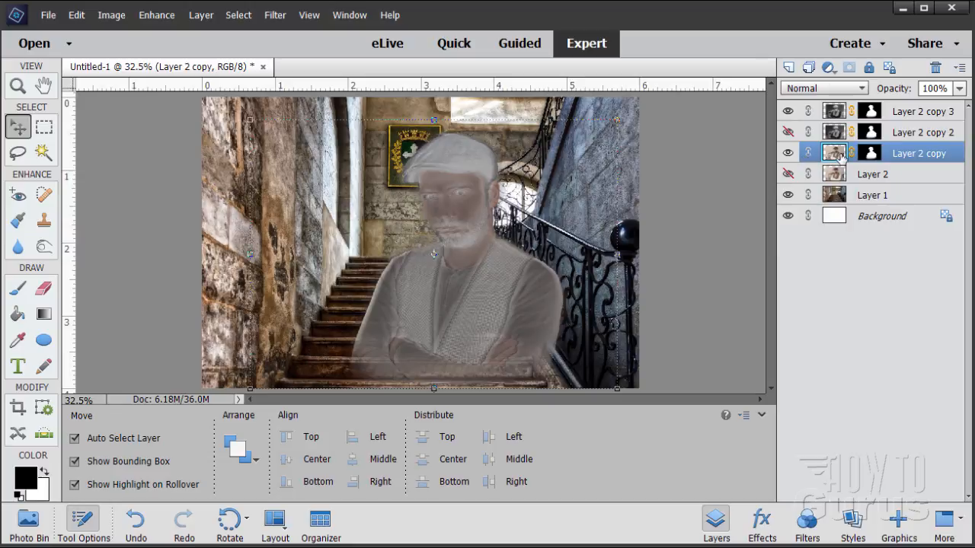
drag(838, 155, 828, 101)
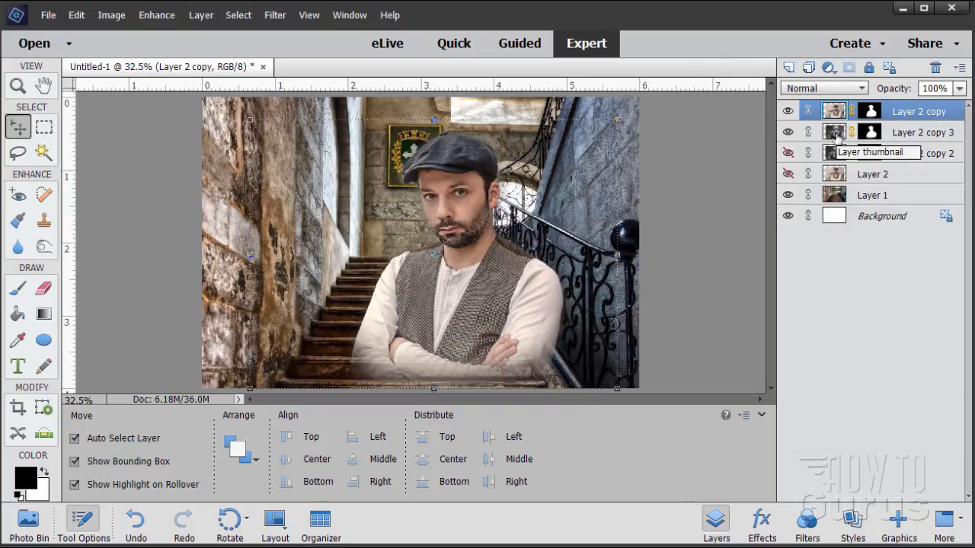
Set the blend mode of Layer 2 copy to Luminosity and its opacity to 50%
click(837, 90)
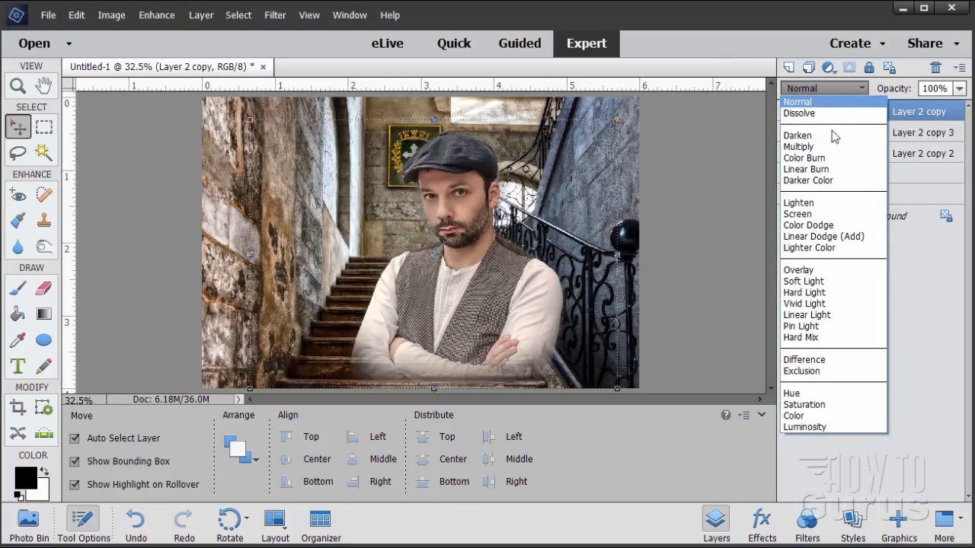
click(816, 426)
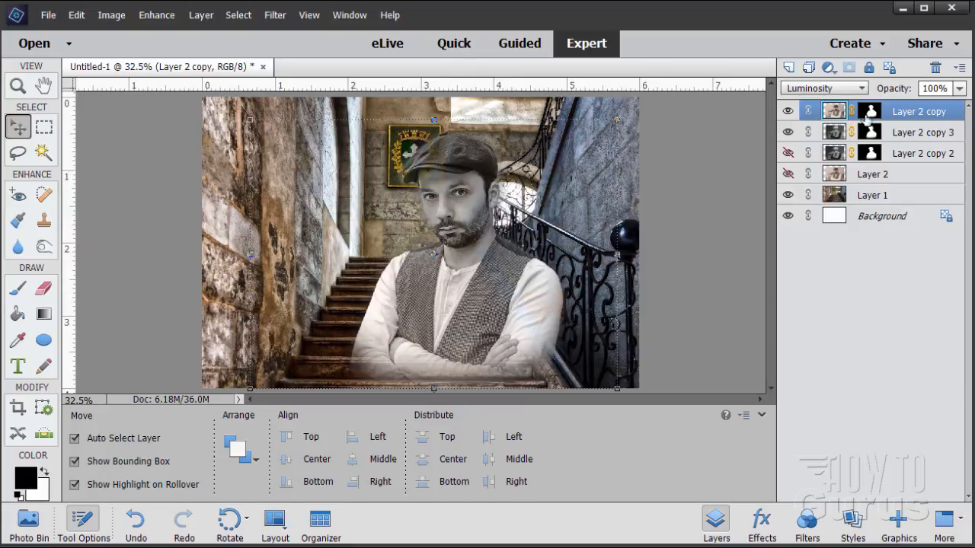
click(961, 89)
click(925, 106)
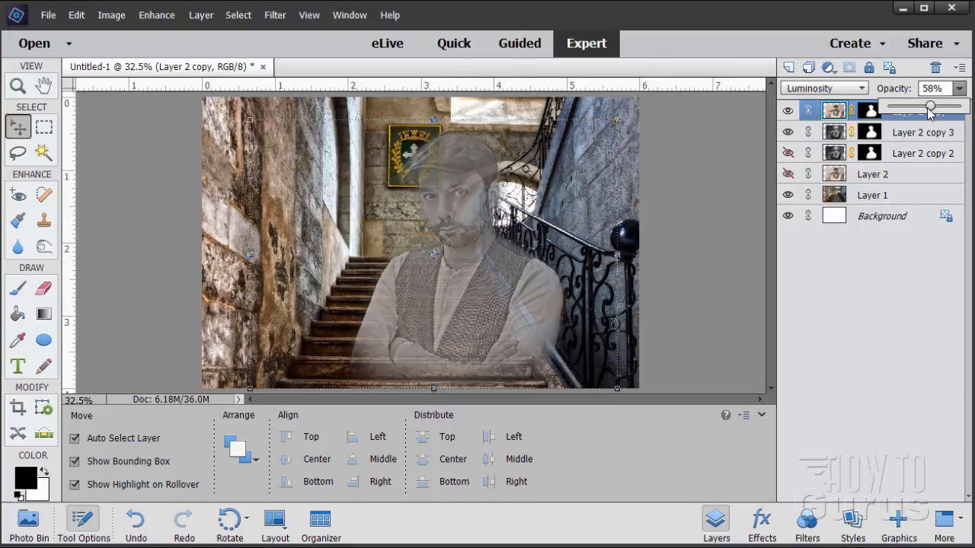
drag(925, 108, 922, 108)
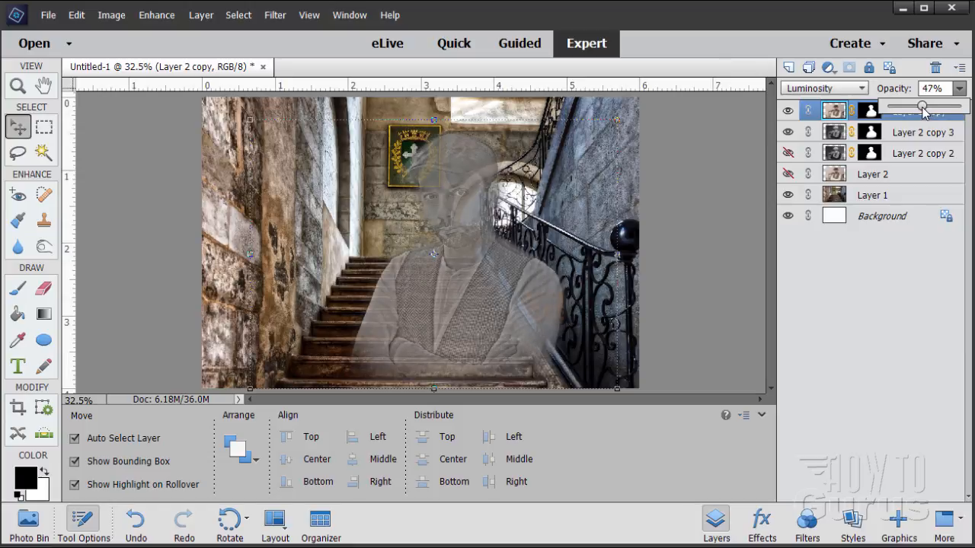
drag(919, 111, 917, 112)
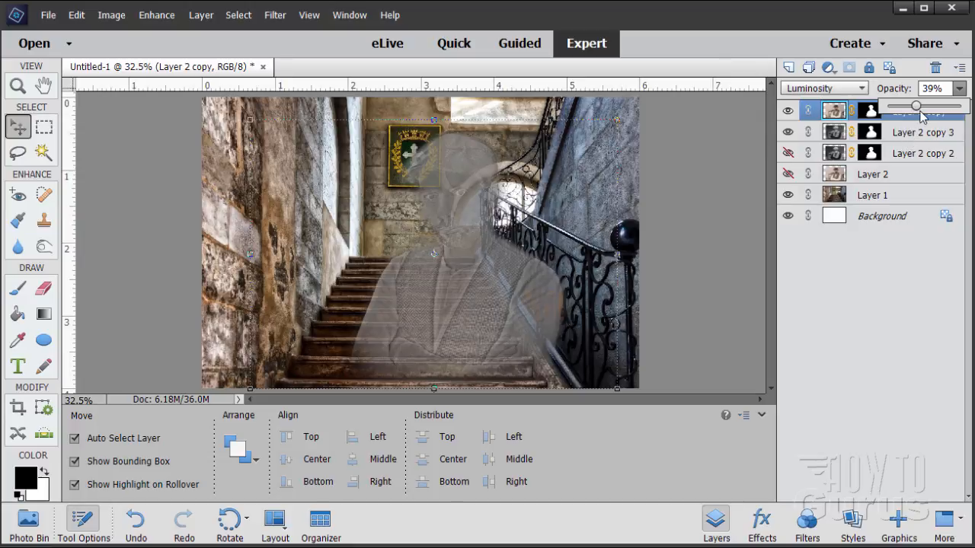
drag(918, 111, 927, 113)
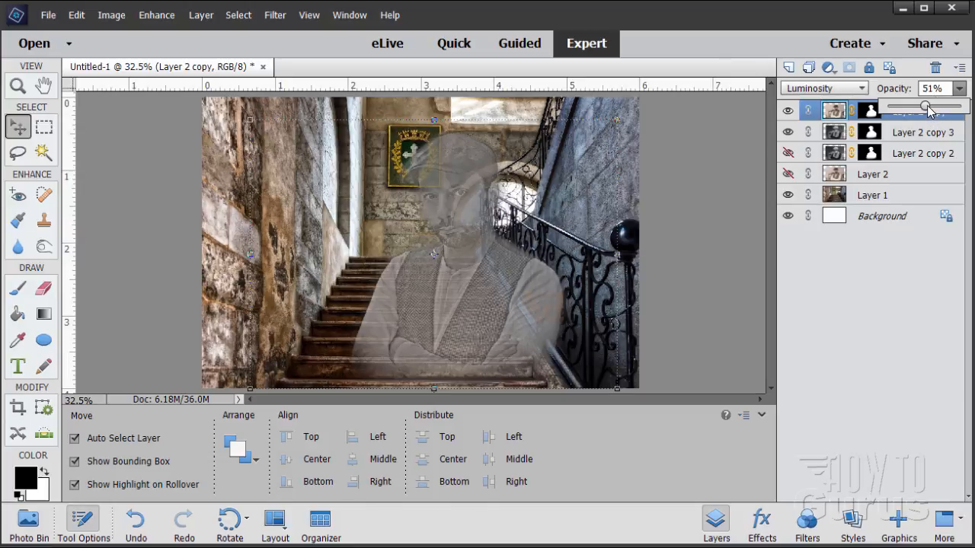
drag(929, 106, 926, 112)
Nudge Layer 2 copy slightly to the left to offset the man from the blurred negative beneath
key(Left)
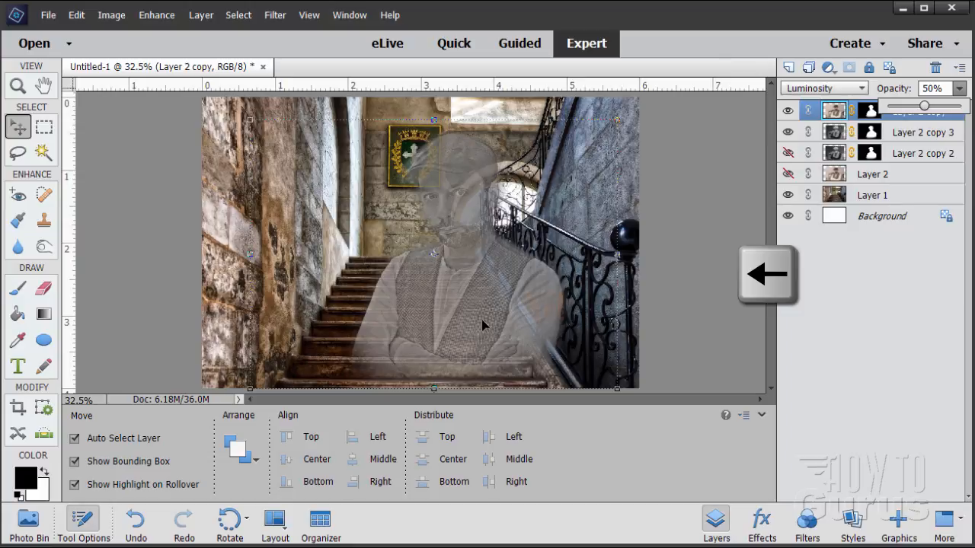
click(838, 113)
click(880, 135)
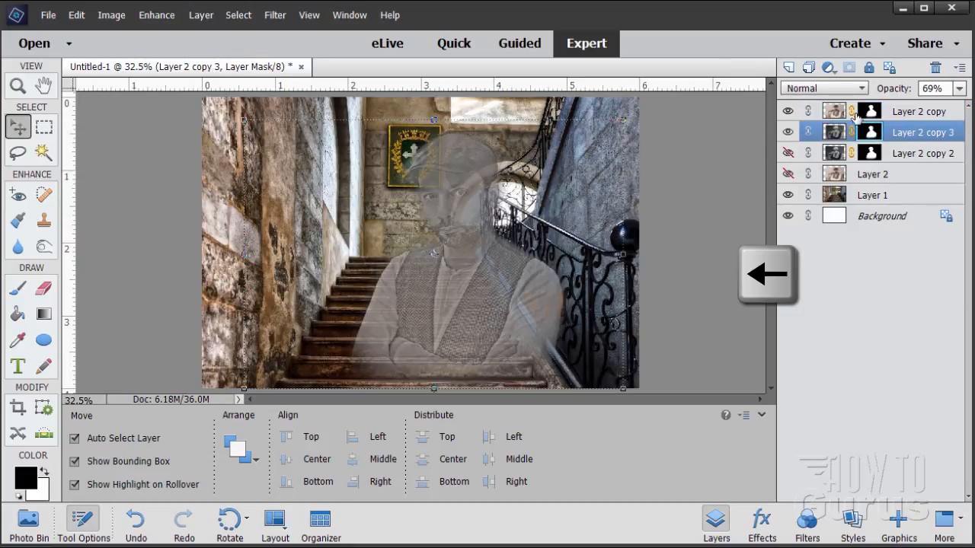
click(838, 113)
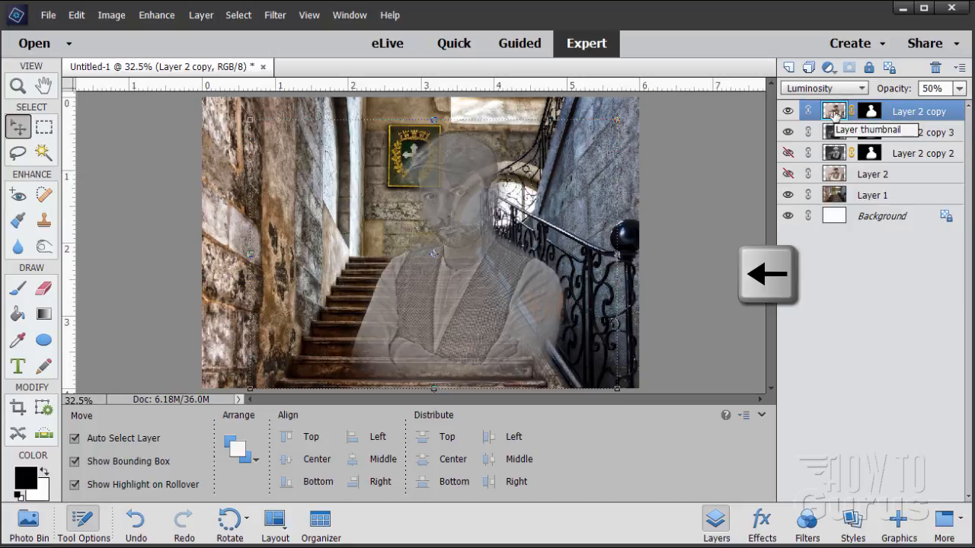
key(Left)
key(Left)
key(Left)
key(Left)
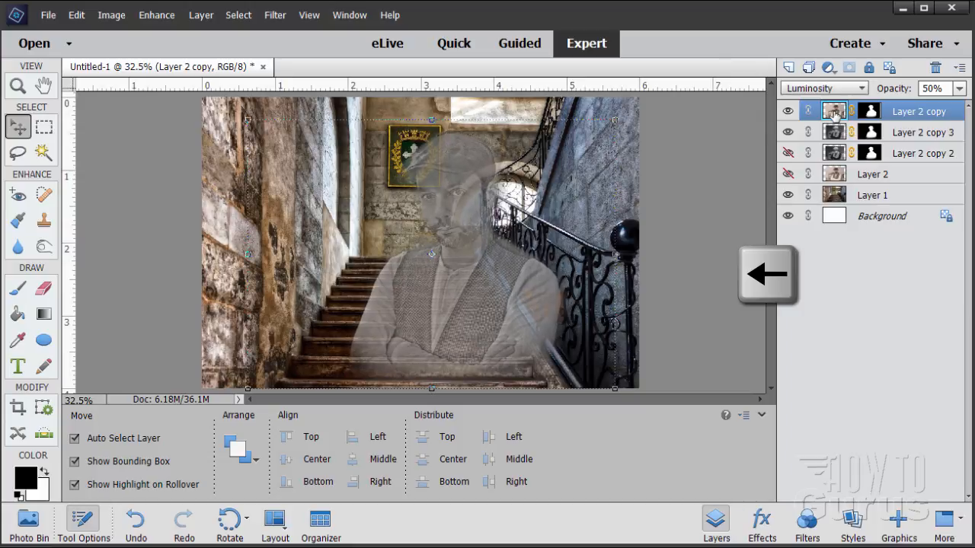
key(Left)
key(Left)
key(Left)
key(Left)
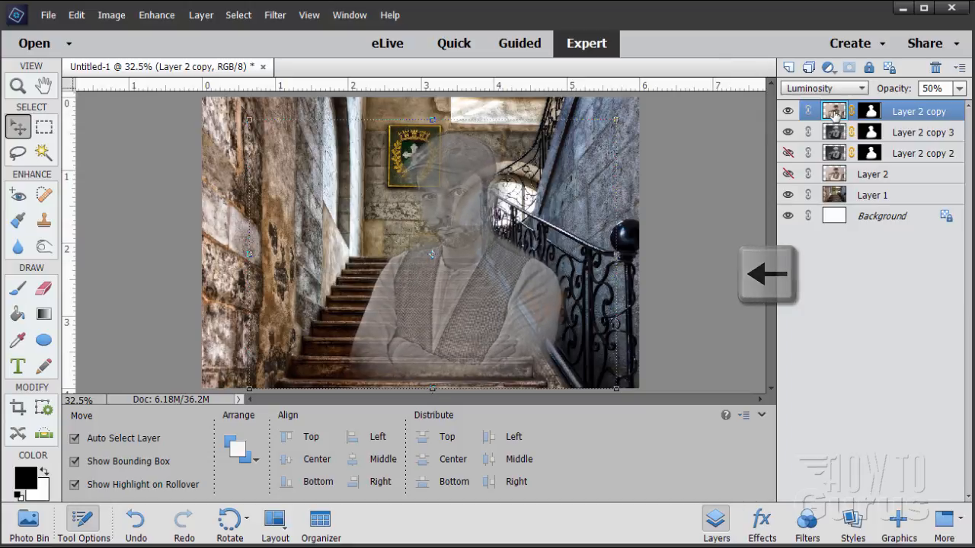
key(Left)
key(Left)
key(Left)
key(Left)
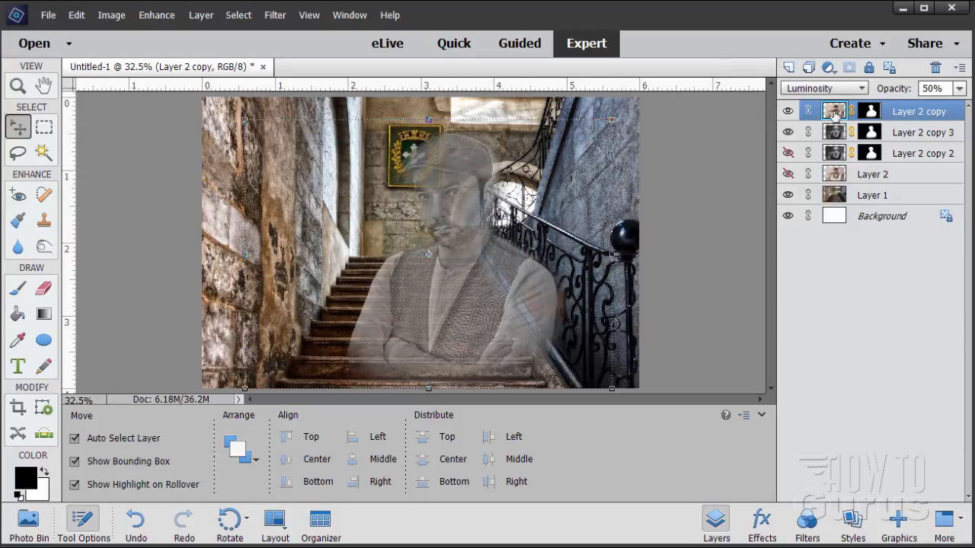
key(Left)
key(Left)
key(Left)
key(Left)
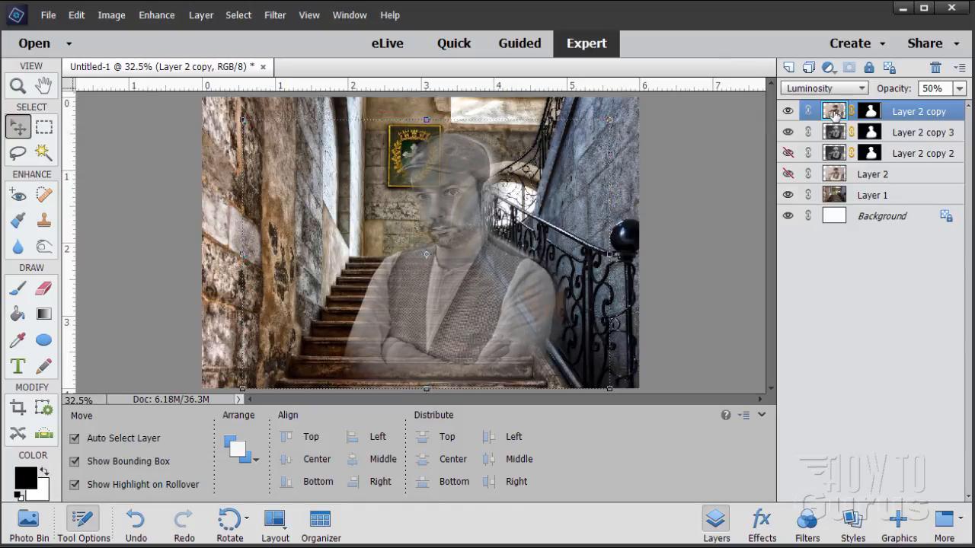
key(Left)
key(Left)
key(Right)
key(Right)
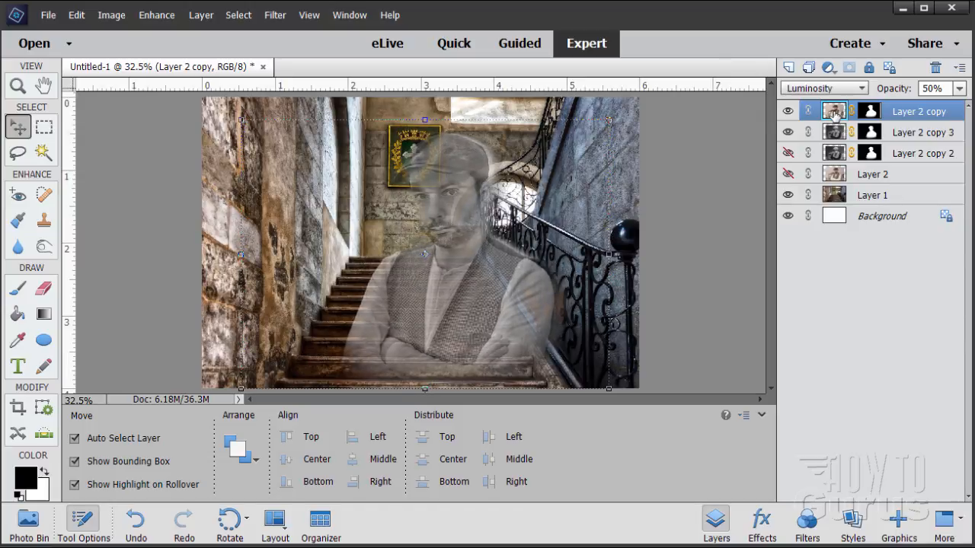
Nudge Layer 2 copy slightly to the right and lower its opacity to 36%
key(Right)
key(Right)
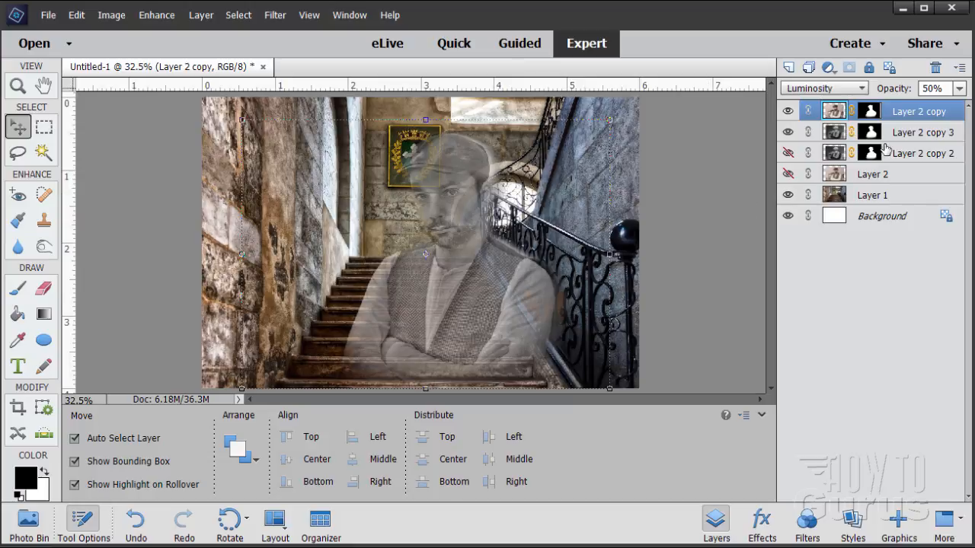
click(959, 88)
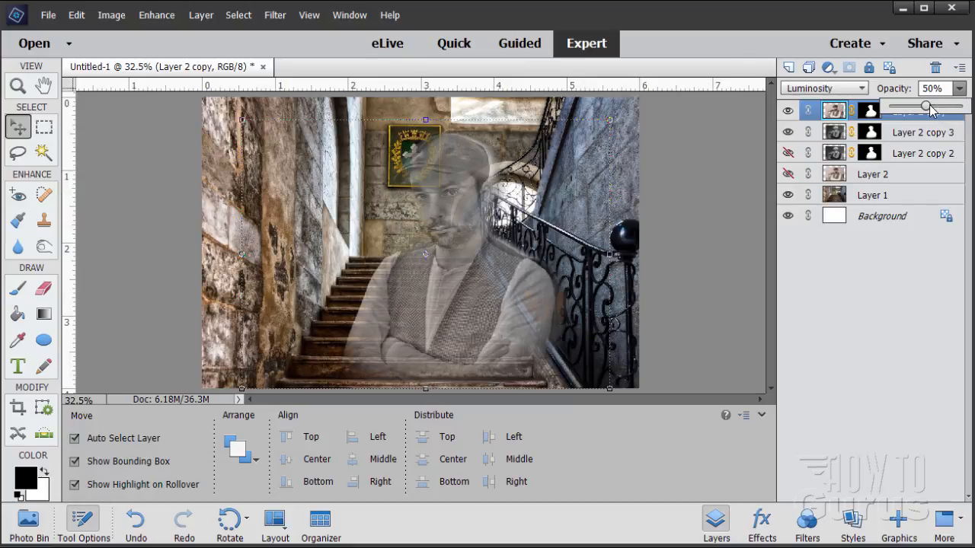
drag(930, 109, 923, 113)
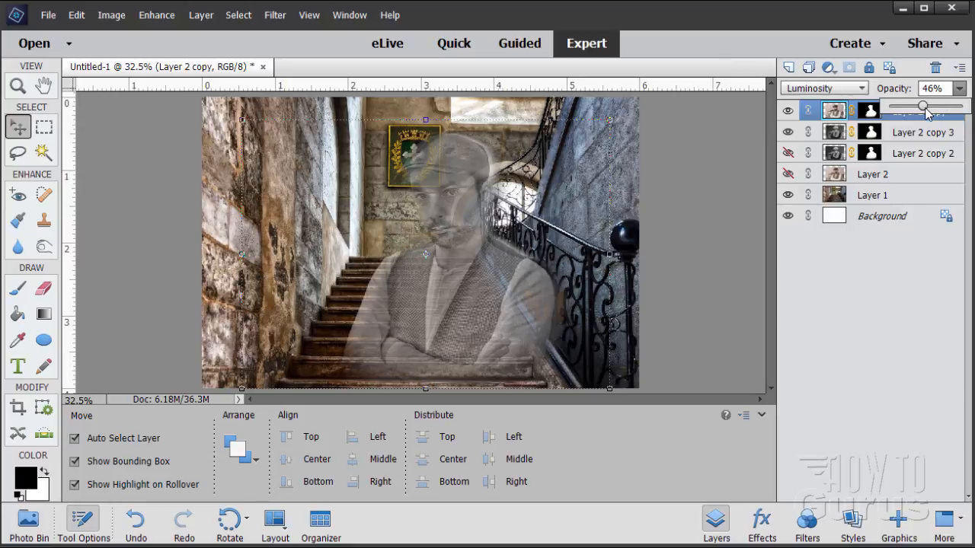
drag(924, 113, 921, 114)
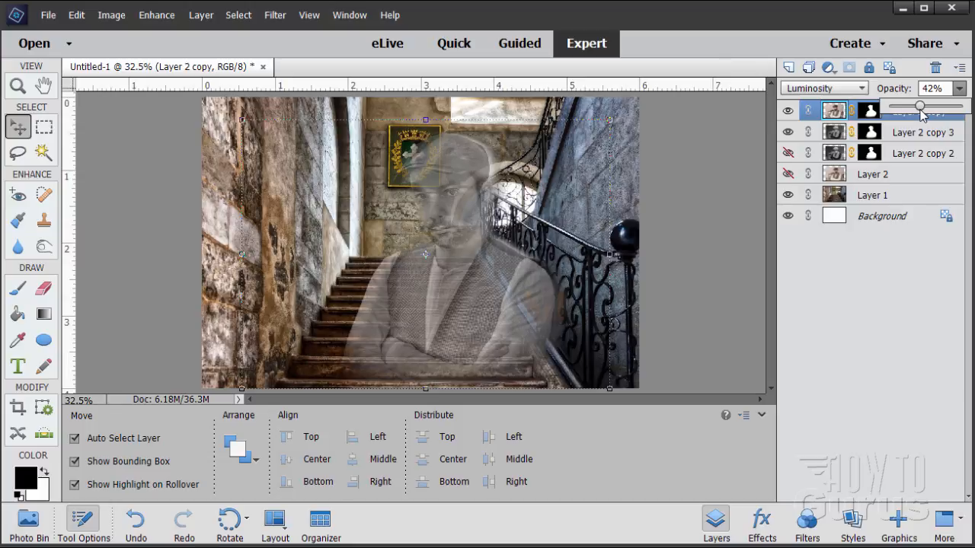
drag(921, 113, 920, 114)
drag(918, 112, 916, 113)
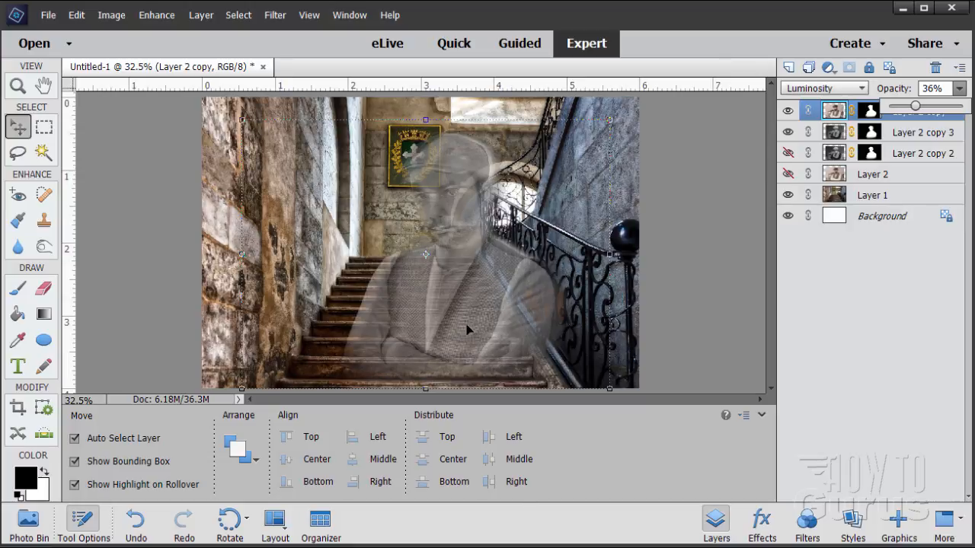
click(835, 114)
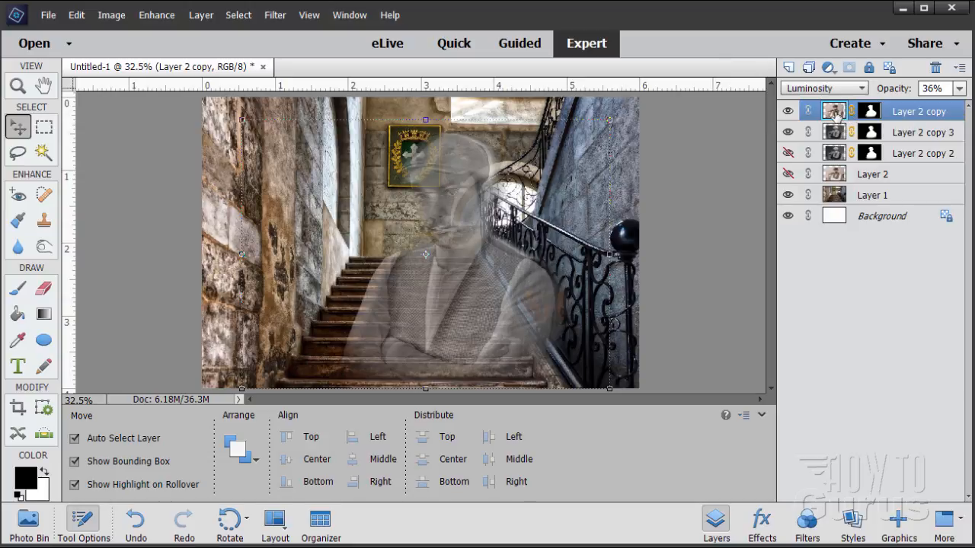
Compare the ghost with Layer 2 copy hidden and shown, keeping that layer visible and selected
click(835, 134)
click(787, 111)
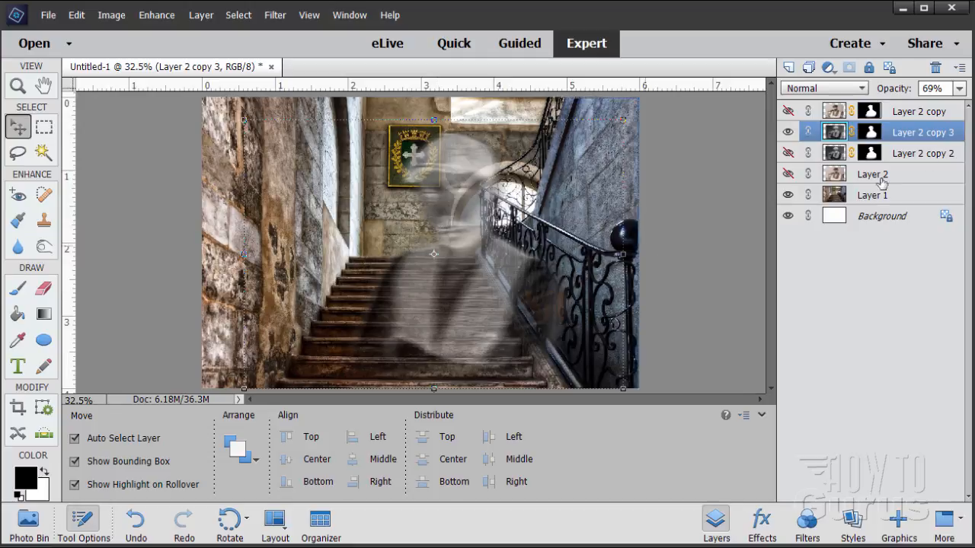
click(788, 112)
click(835, 112)
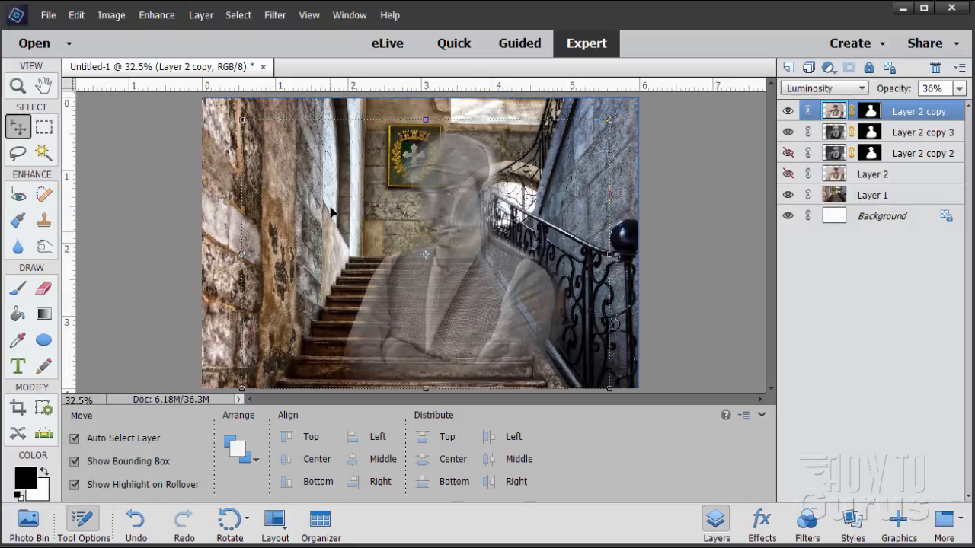
Select the staircase layer, Layer 1, and check it by switching its visibility off and on
click(842, 200)
click(787, 196)
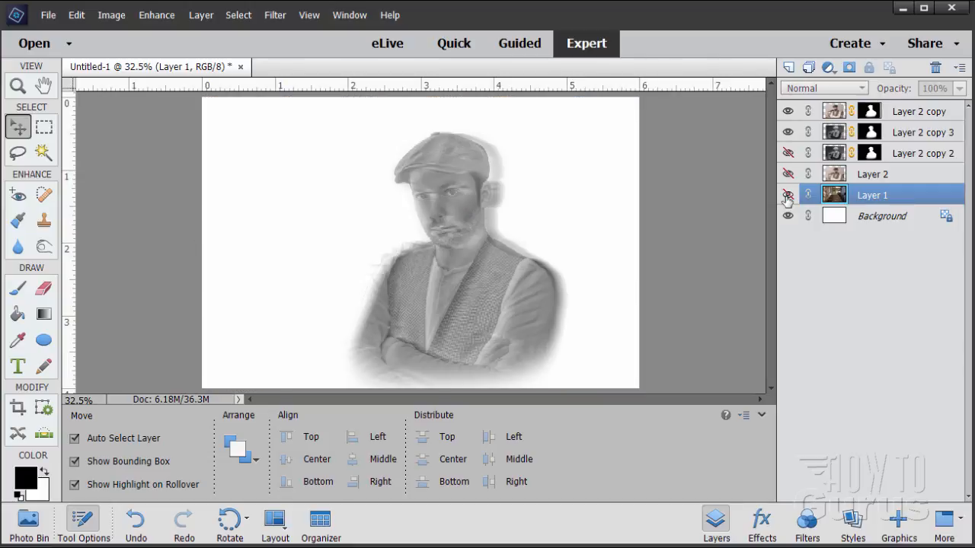
click(788, 196)
click(788, 196)
click(787, 196)
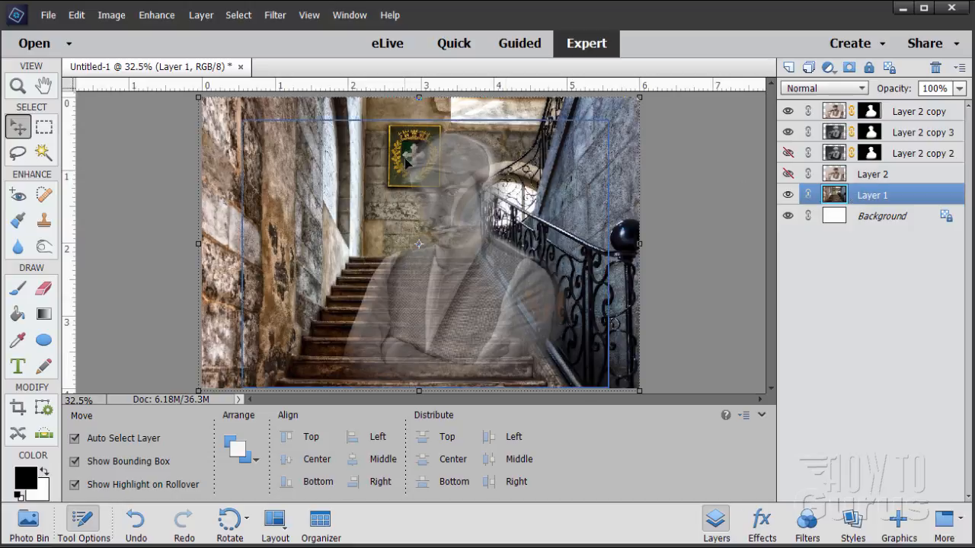
Add a Photo Filter adjustment layer above Layer 1, using the previous layer to create a clipping mask
click(195, 18)
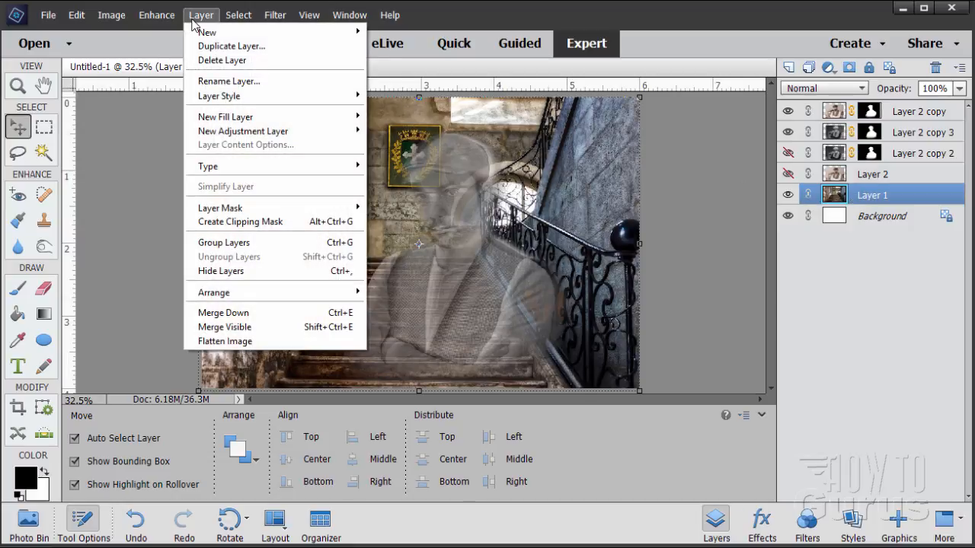
mouse_move(245, 134)
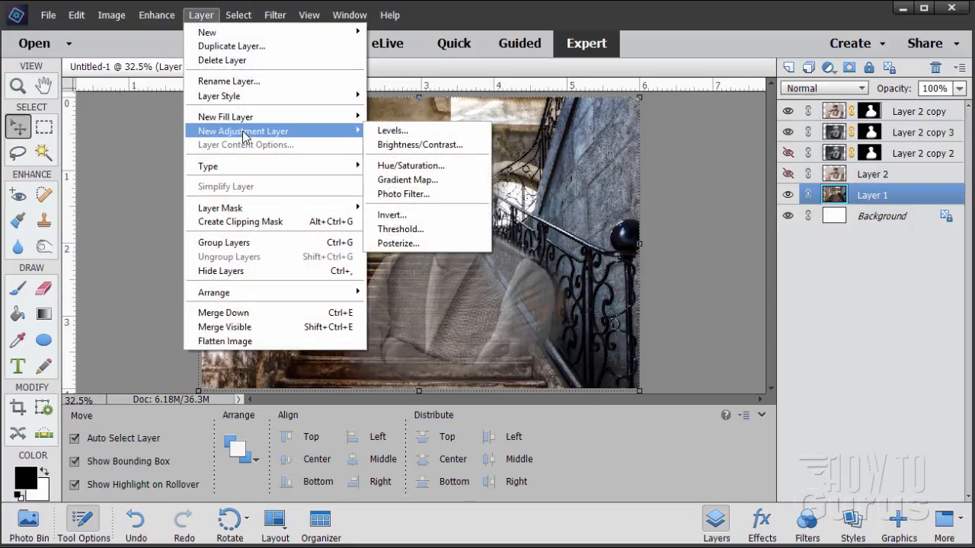
click(399, 195)
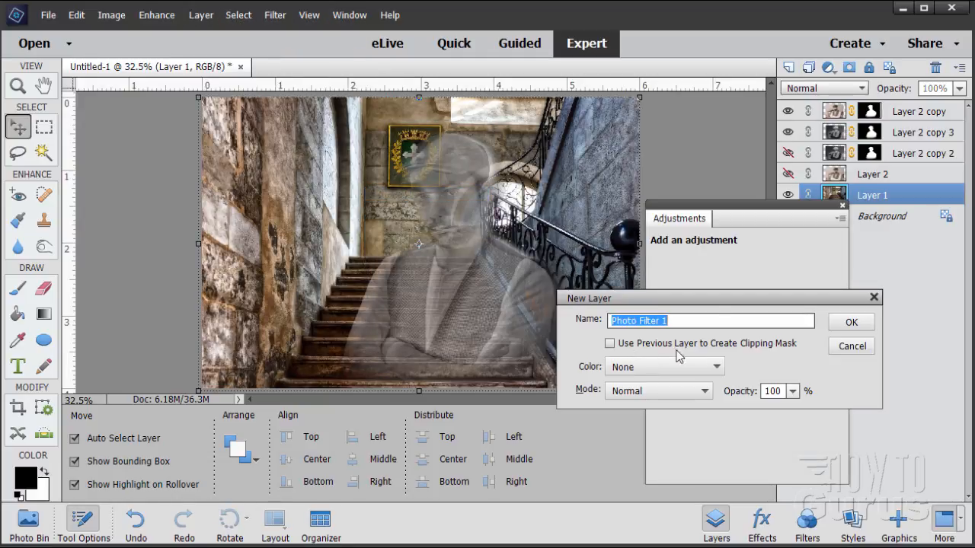
click(609, 344)
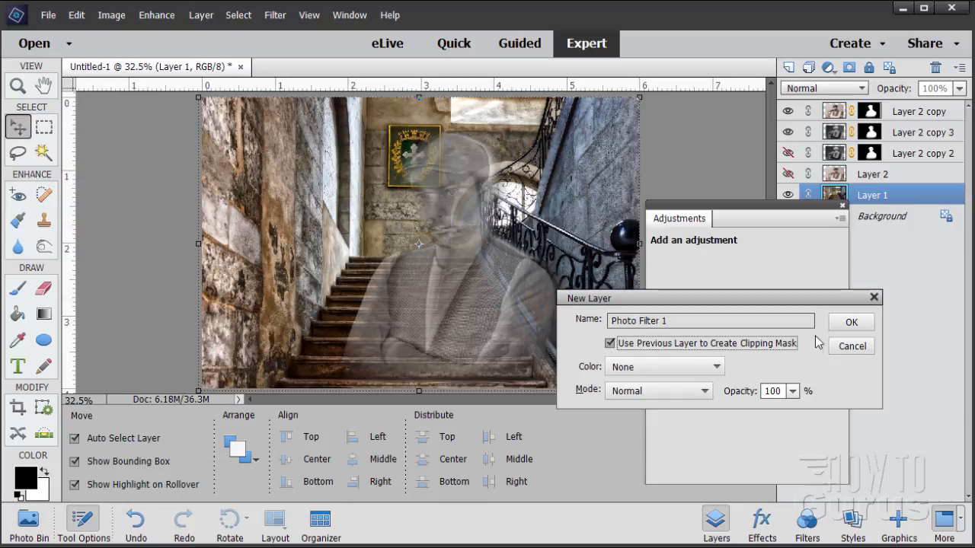
click(844, 326)
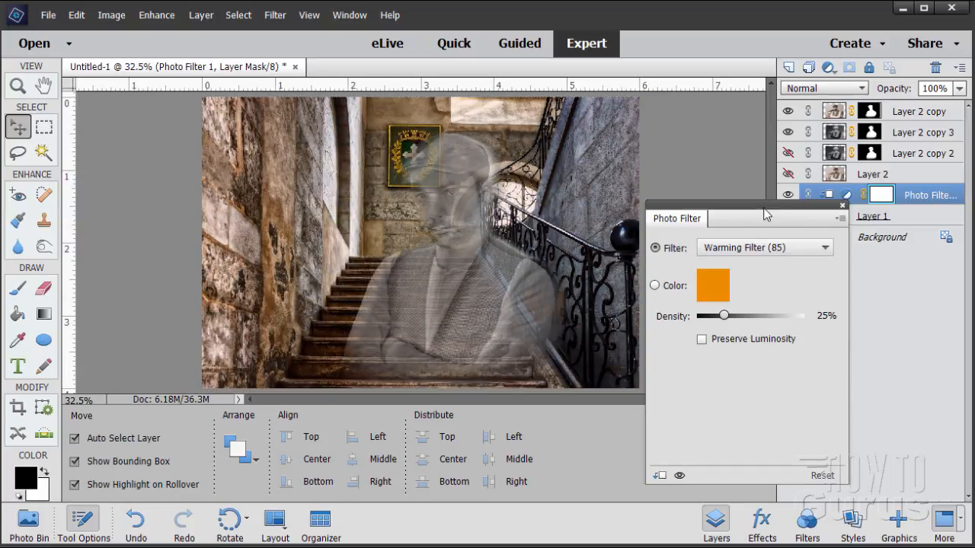
Move the Photo Filter settings clear of the layer list and set the filter to Blue
drag(772, 218, 736, 267)
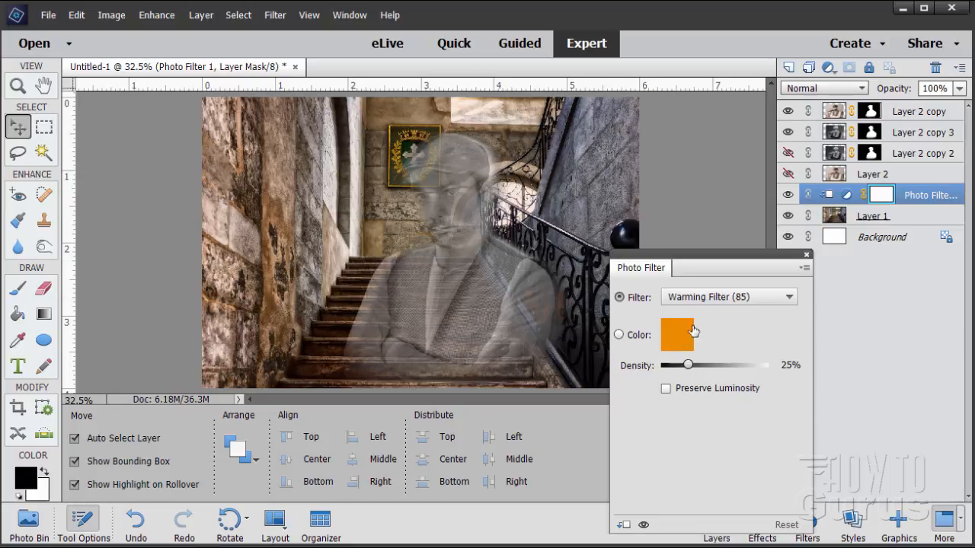
drag(694, 268, 674, 157)
click(680, 191)
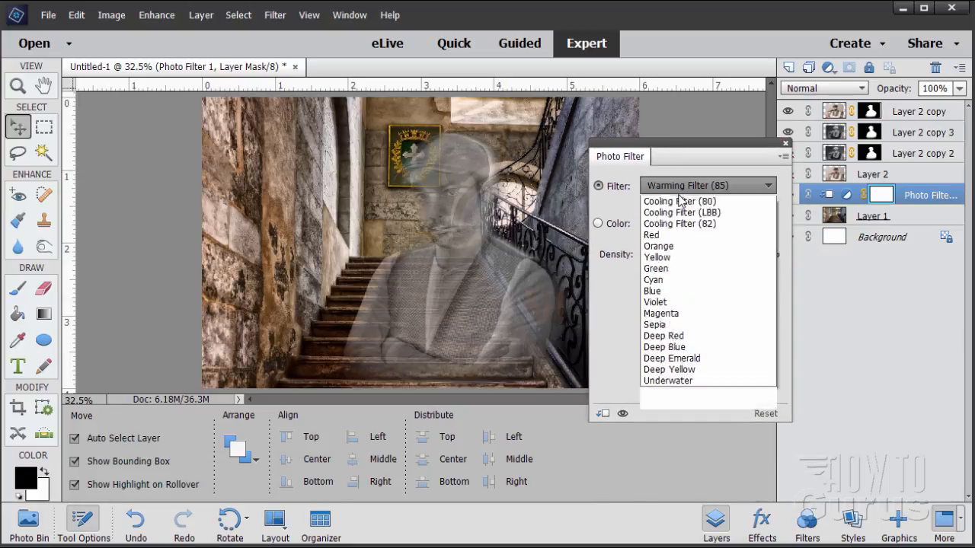
click(680, 191)
click(680, 189)
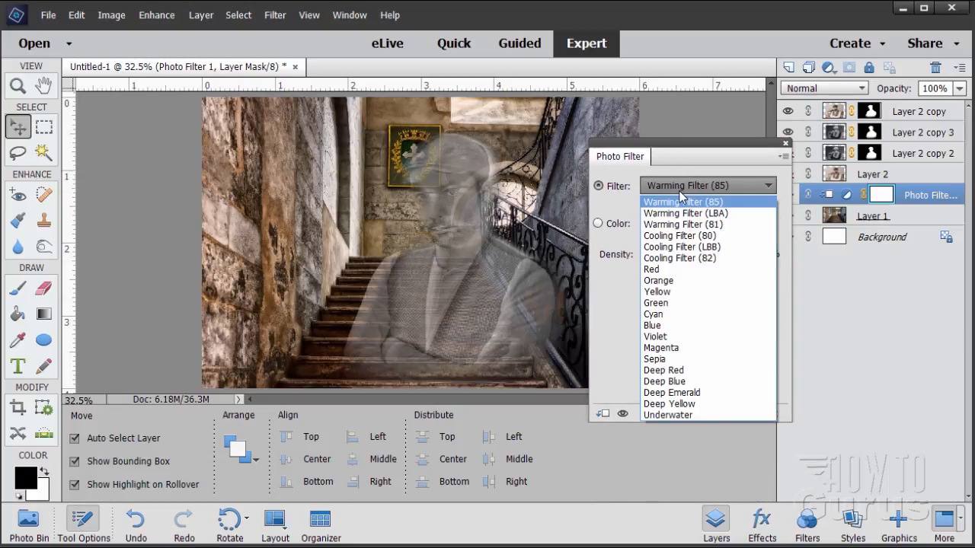
click(656, 326)
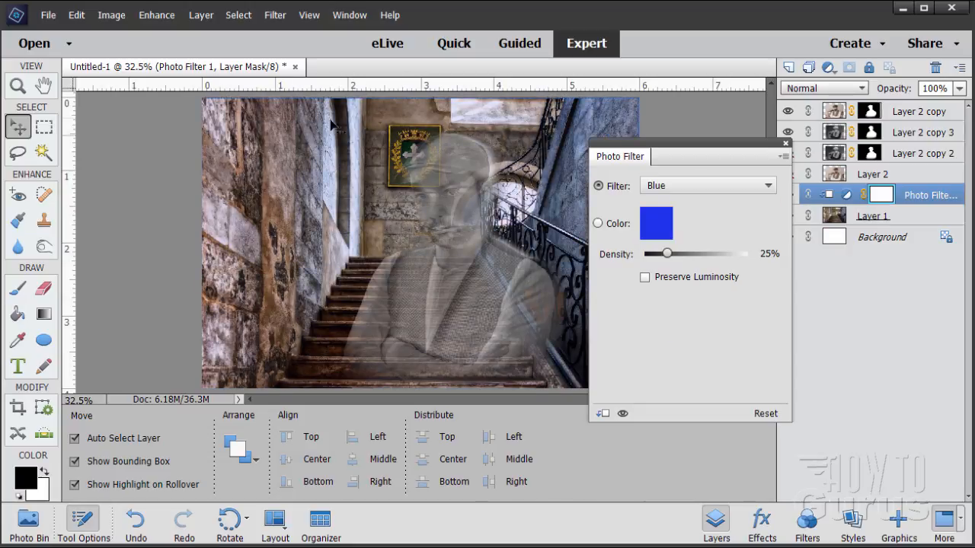
Set the blue filter's density to 75% with Preserve Luminosity off, and close its settings
click(645, 278)
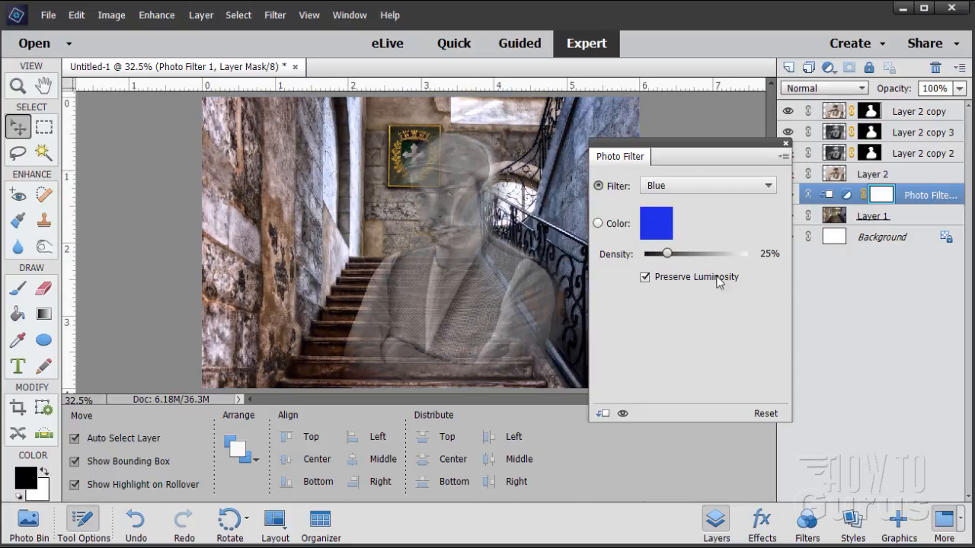
click(646, 278)
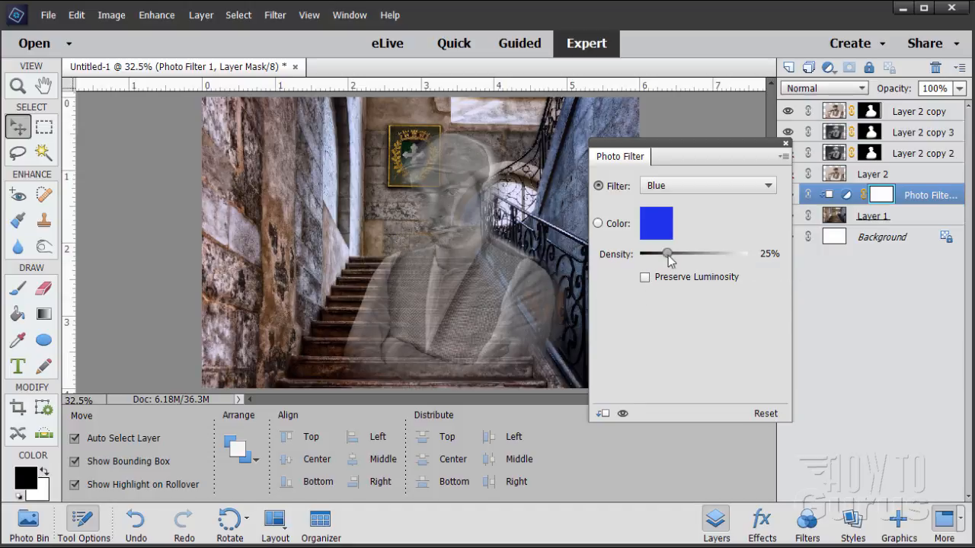
drag(670, 261, 722, 261)
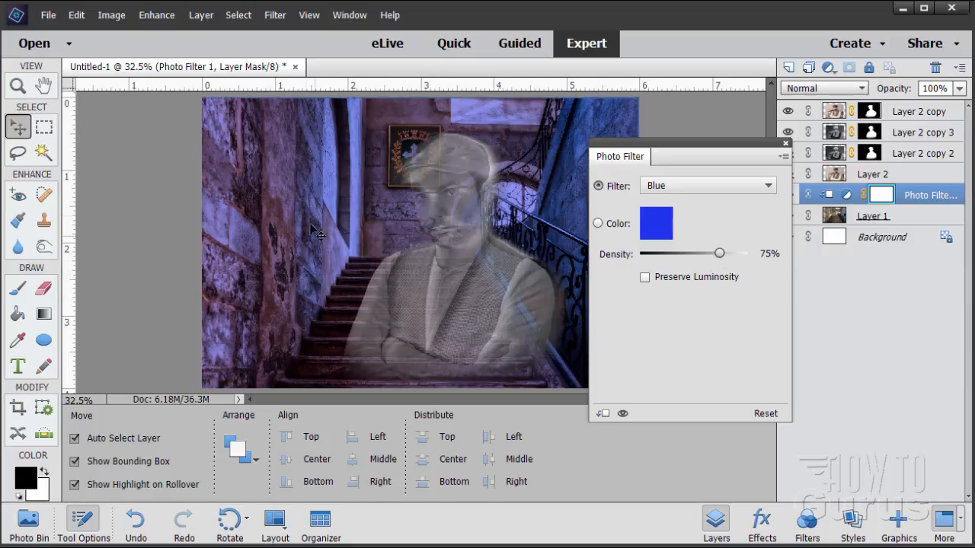
click(785, 144)
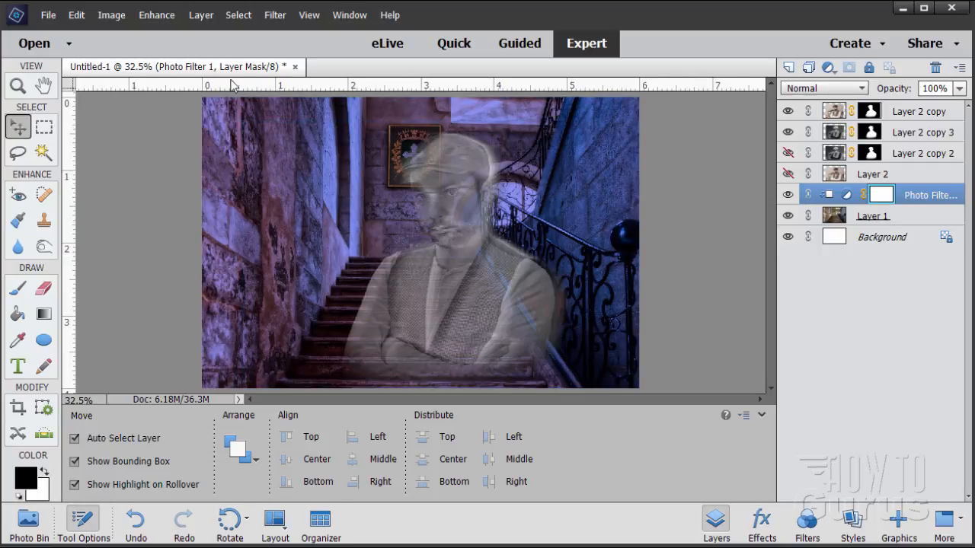
Float the document in its own window and widen it up to the layer list
drag(222, 67, 226, 17)
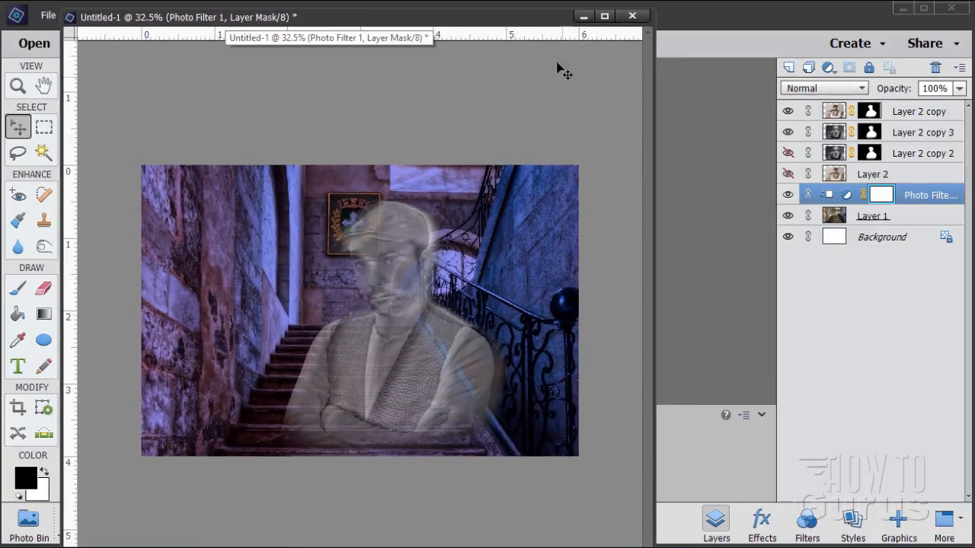
mouse_move(520, 10)
mouse_down()
mouse_move(520, 83)
mouse_move(525, 17)
mouse_up()
drag(658, 527, 769, 527)
Zoom the image to 50%, fit and reposition the floating window around it, and activate the Move tool
click(18, 85)
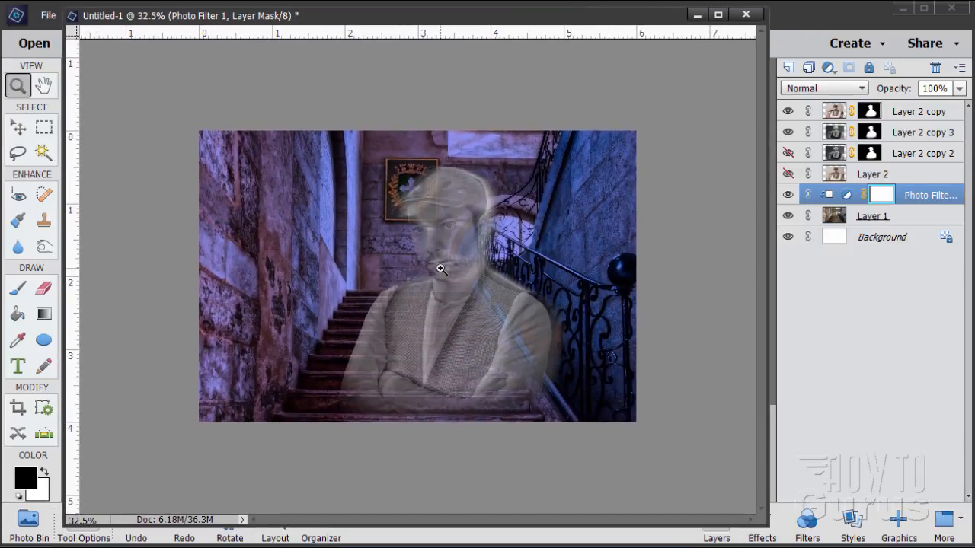
click(439, 267)
click(440, 268)
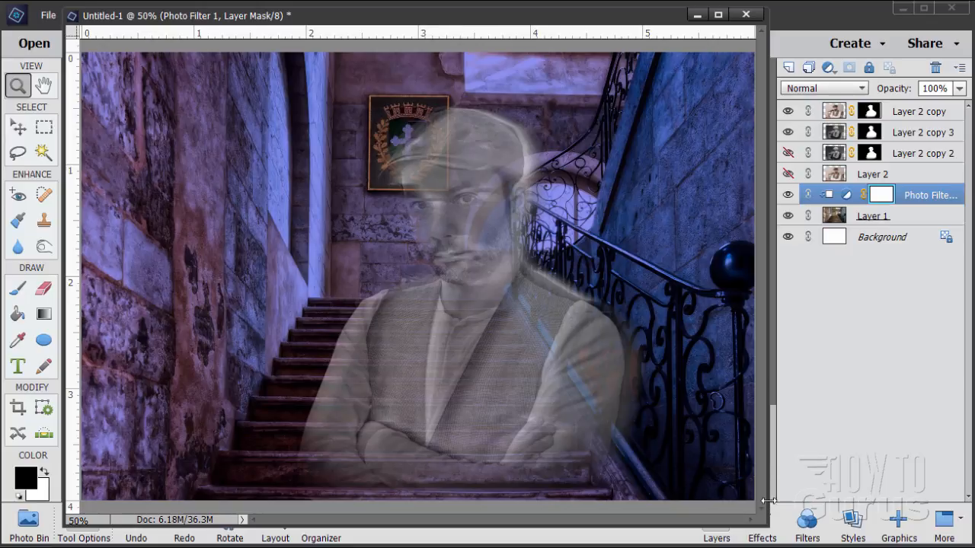
drag(766, 526, 765, 506)
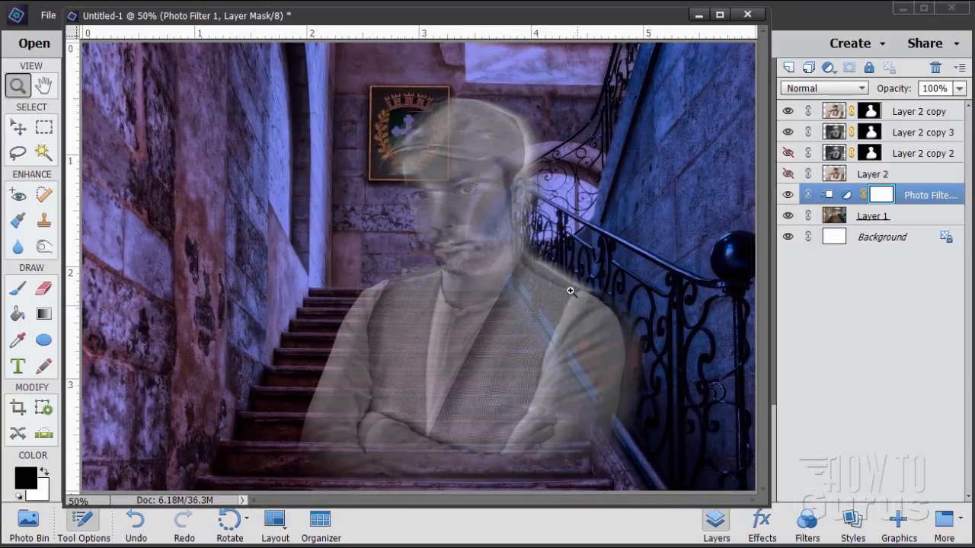
drag(480, 18, 502, 26)
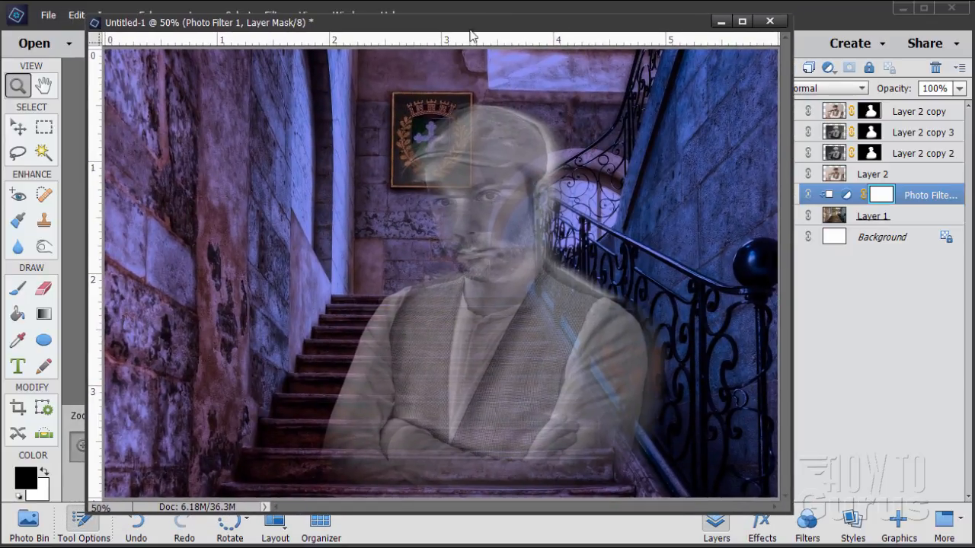
click(17, 127)
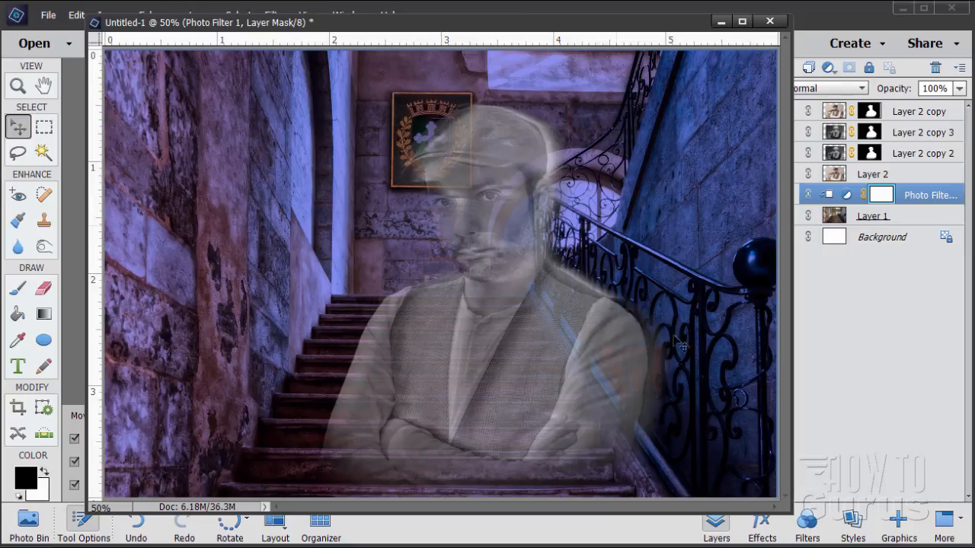